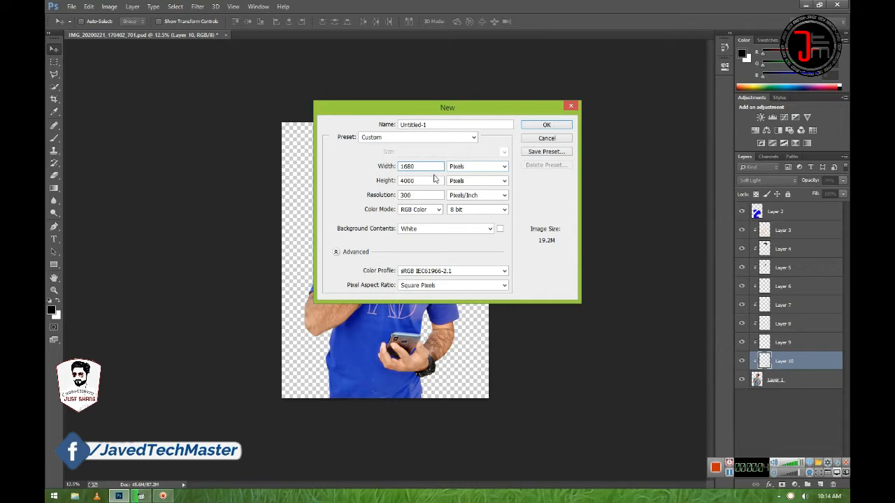
# - Create a new 1680 x 1050 pixel document at 300 pixels/inch with a white background
pyautogui.write('105')
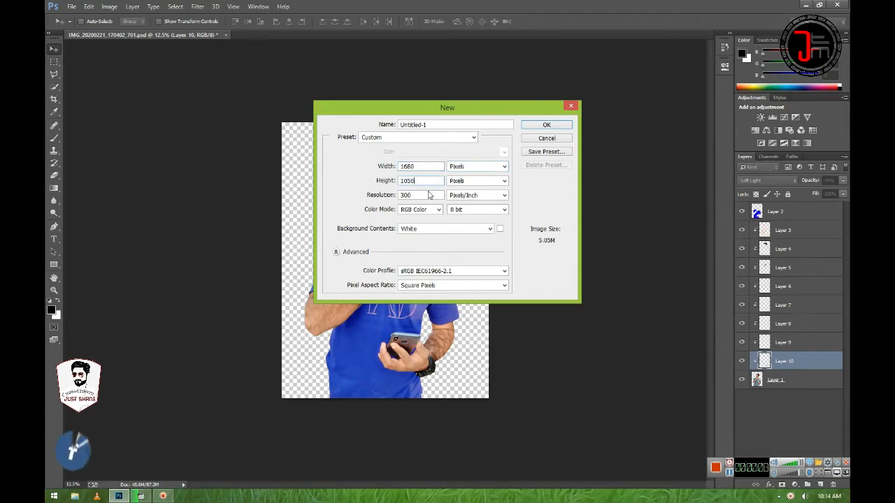
pyautogui.write('300')
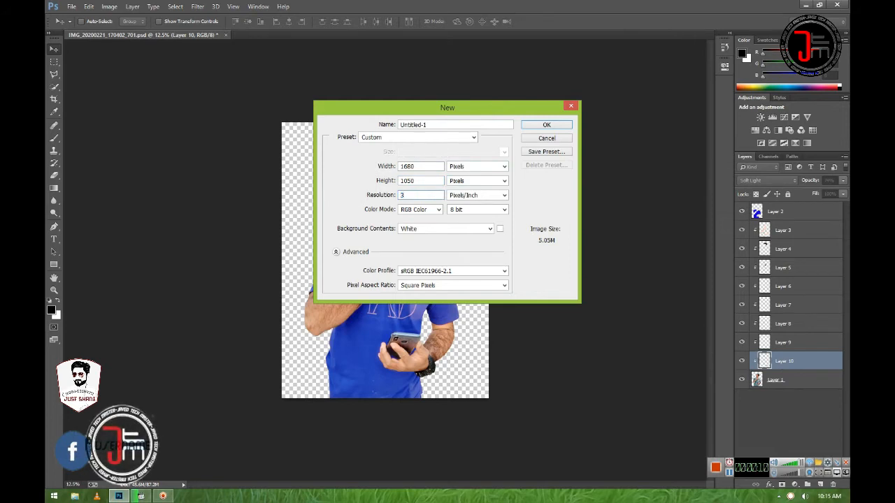
pyautogui.click(562, 126)
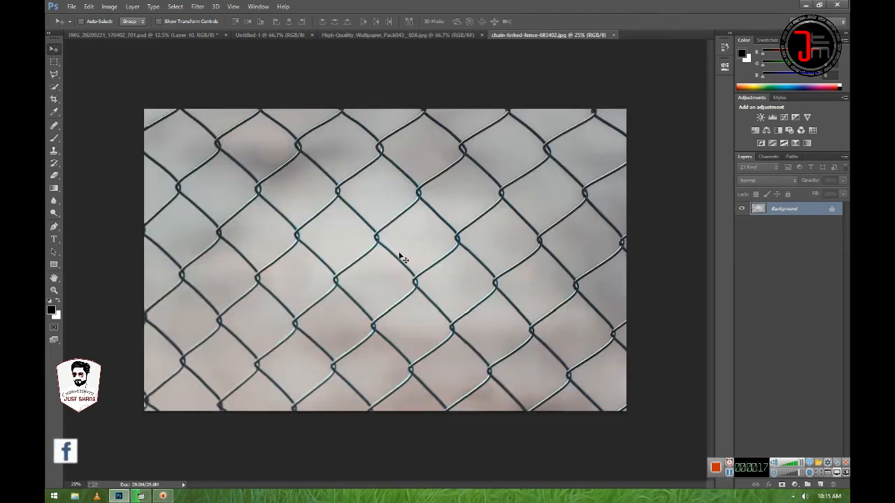
# - Bring the chain-link fence photo into the Untitled-1 document and scale it down to about 26% width and 25% height
pyautogui.moveTo(409, 263); pyautogui.dragTo(372, 202)
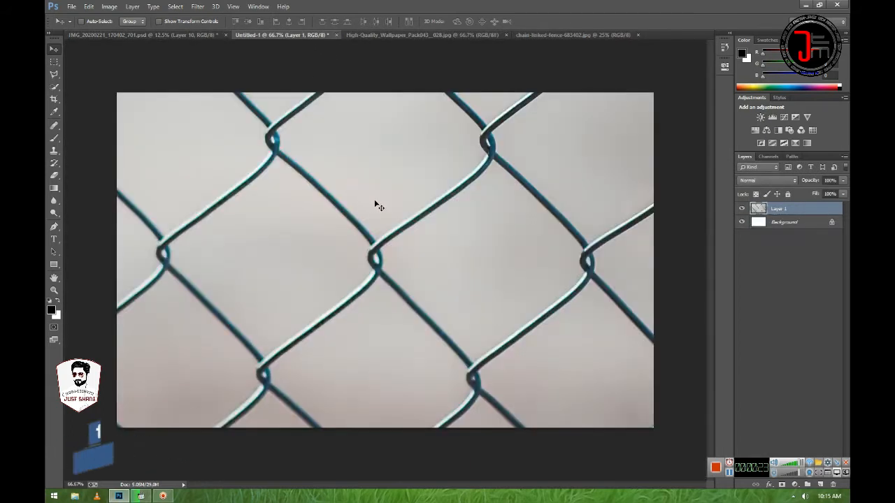
pyautogui.hotkey('ctrl', 't')
pyautogui.hotkey('ctrl', '-')
pyautogui.hotkey('ctrl', '-')
pyautogui.hotkey('ctrl', '-')
pyautogui.hotkey('ctrl', '-')
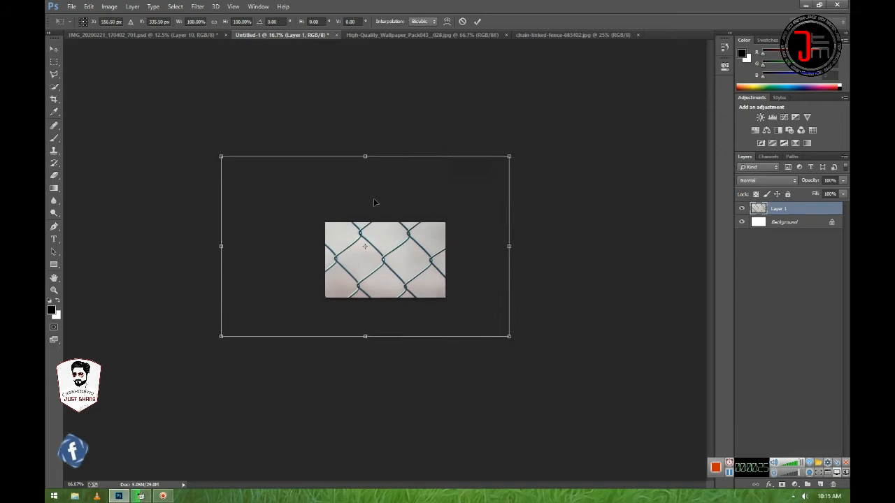
pyautogui.hotkey('ctrl', '-')
pyautogui.moveTo(488, 326); pyautogui.dragTo(398, 266)
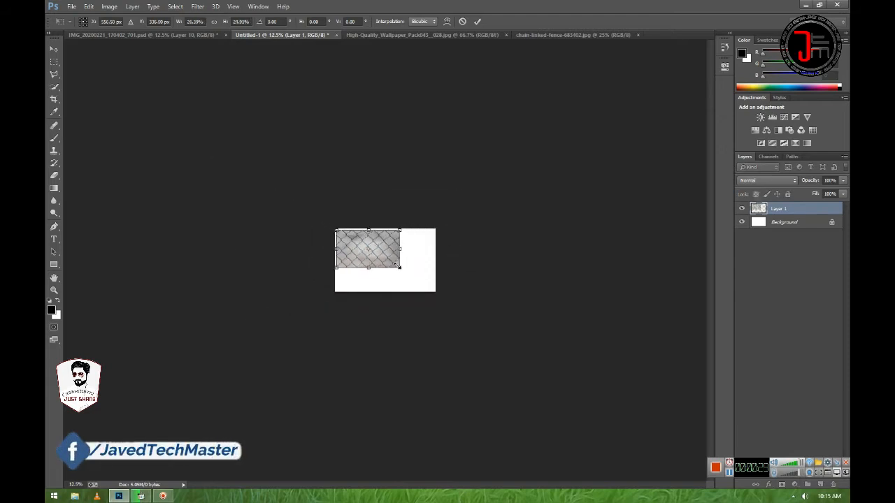
pyautogui.press('Return')
# - Stretch the fence layer so that it fills the whole canvas
pyautogui.hotkey('ctrl', '+')
pyautogui.hotkey('ctrl', '+')
pyautogui.hotkey('ctrl', '+')
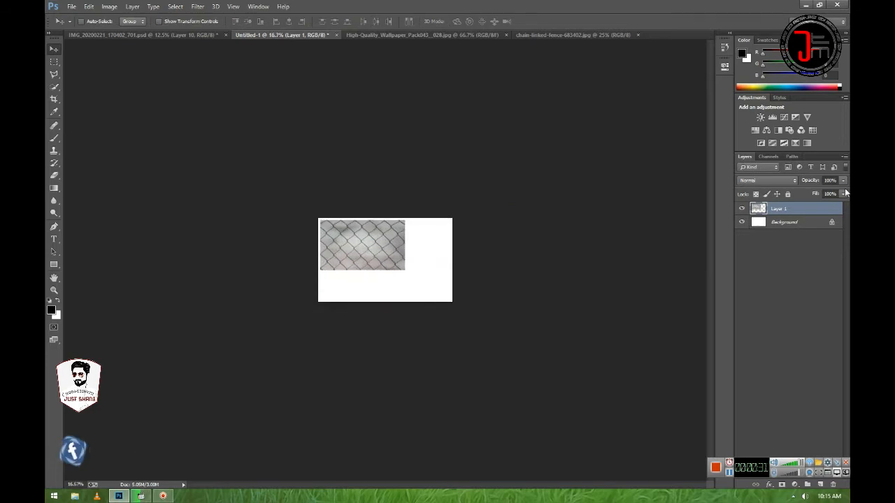
pyautogui.hotkey('ctrl', '+')
pyautogui.hotkey('ctrl', '+')
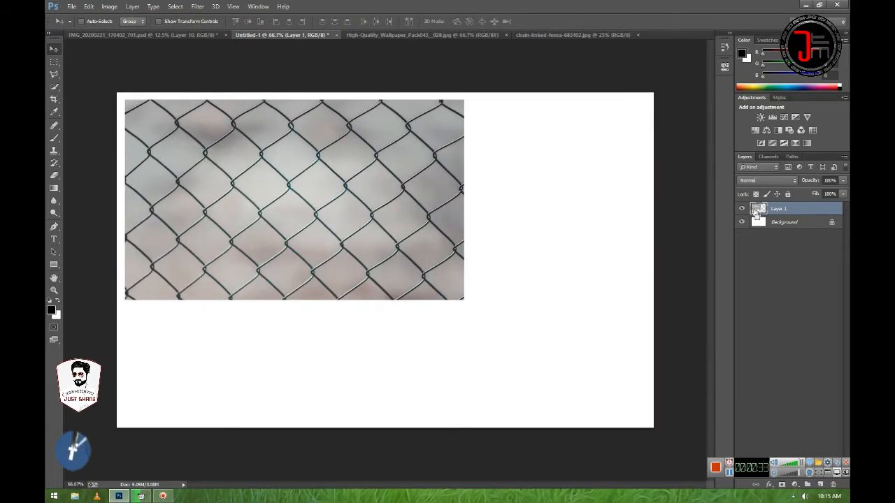
pyautogui.hotkey('ctrl', 't')
pyautogui.moveTo(125, 100); pyautogui.dragTo(116, 93)
pyautogui.moveTo(464, 300); pyautogui.dragTo(655, 430)
pyautogui.press('Return')
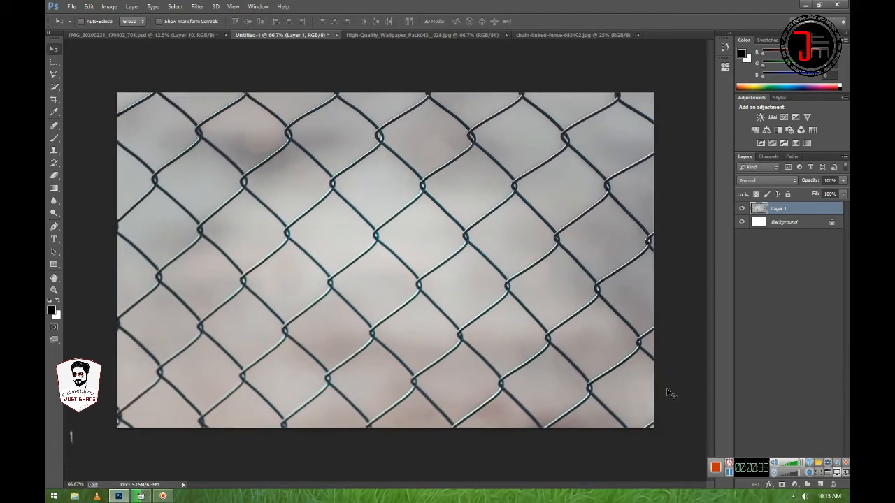
# - Remove the fence layer's light backdrop by setting the Blend If white limit for This Layer to 118, comparing with the preview off
pyautogui.rightClick(809, 210)
pyautogui.click(717, 98)
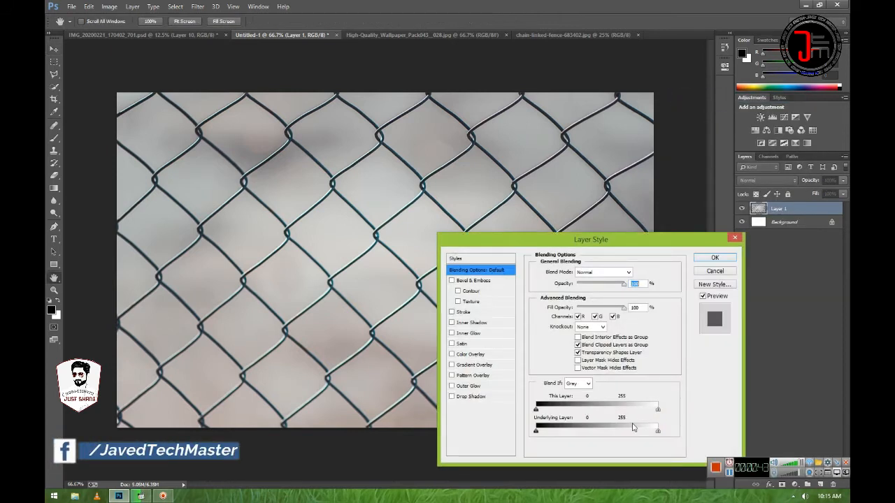
pyautogui.moveTo(659, 413); pyautogui.dragTo(604, 404)
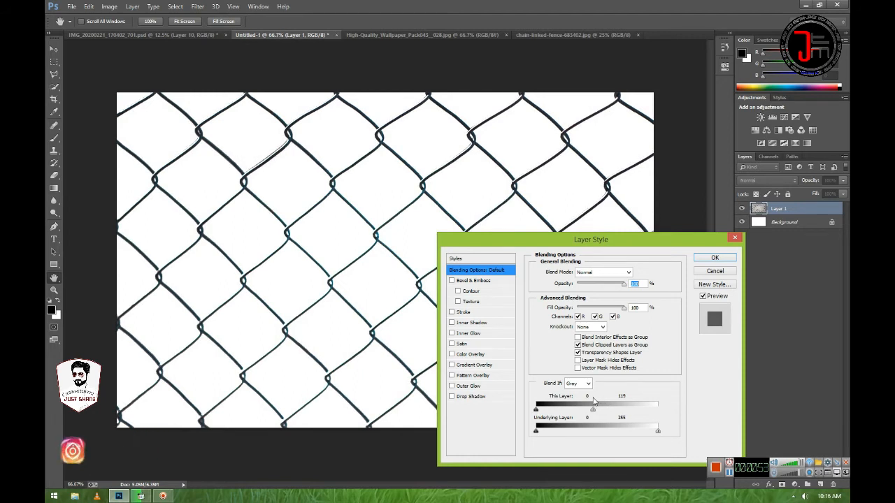
pyautogui.moveTo(608, 238); pyautogui.dragTo(269, 232)
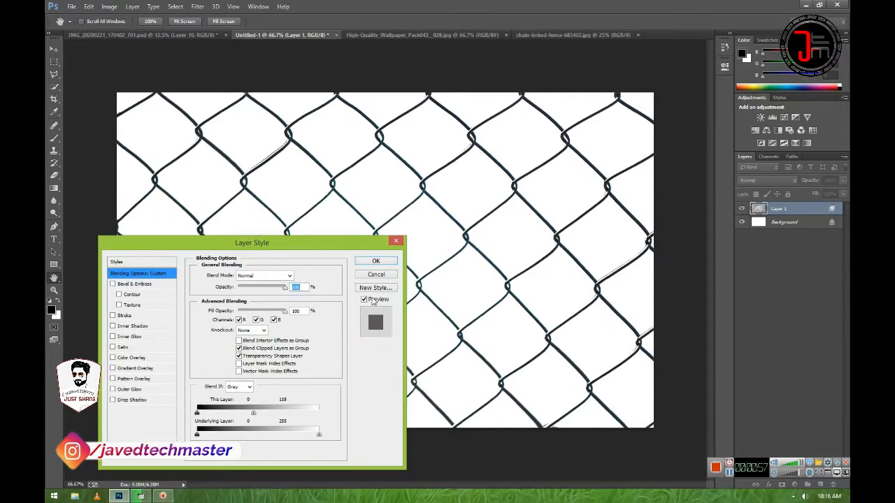
pyautogui.click(373, 301)
pyautogui.click(373, 301)
pyautogui.click(373, 301)
pyautogui.click(372, 301)
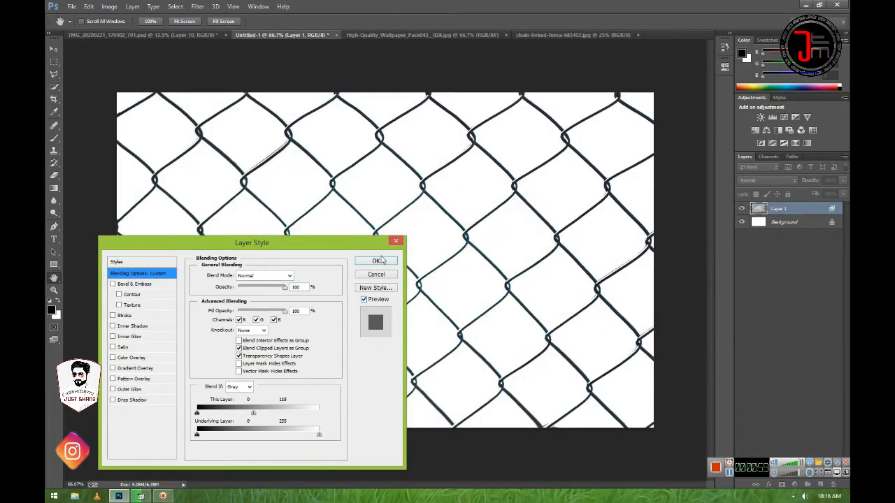
pyautogui.click(377, 261)
# - Adjust the fence layer's Hue/Saturation to hue +30, saturation +17 and lightness +7
pyautogui.press('v')
pyautogui.hotkey('ctrl', 'u')
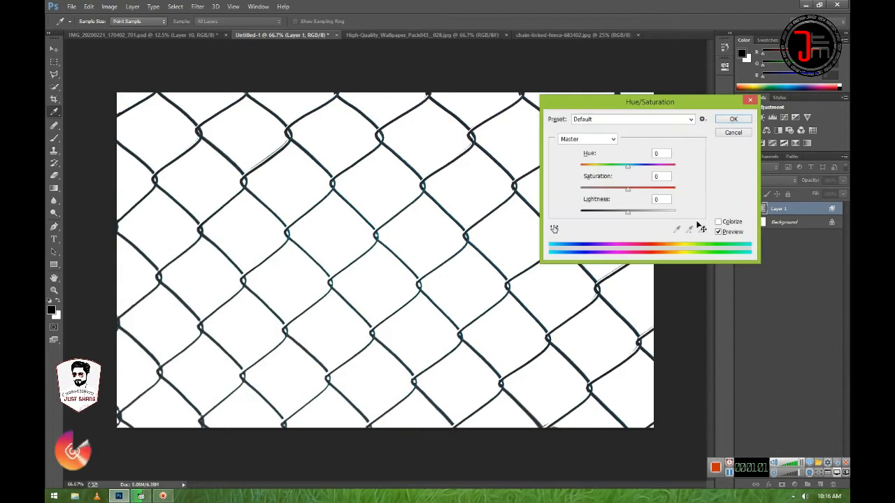
pyautogui.moveTo(627, 166); pyautogui.dragTo(631, 215)
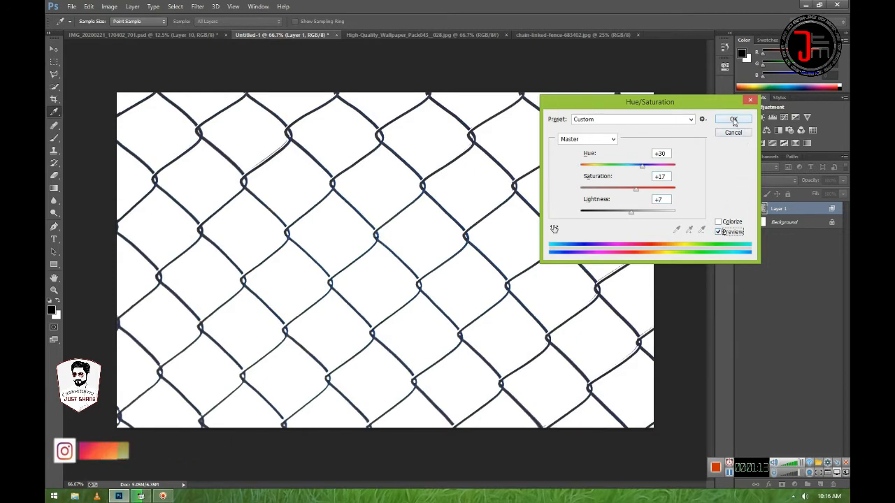
pyautogui.click(734, 121)
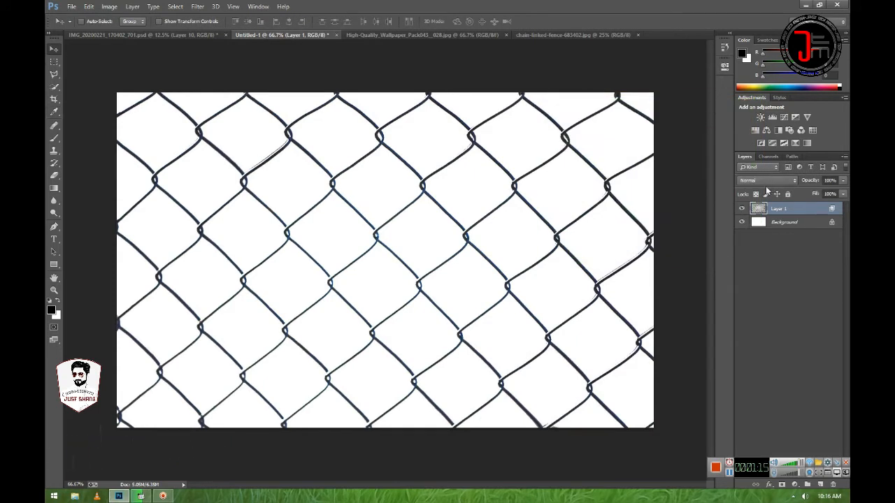
# - Copy the whole cut-out portrait merged and paste it into the Untitled-1 document beneath the fence layer
pyautogui.click(157, 32)
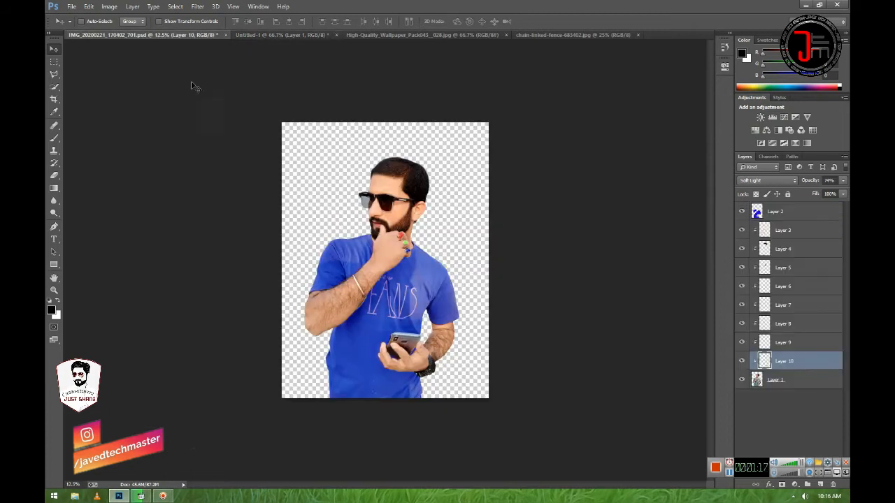
pyautogui.click(54, 61)
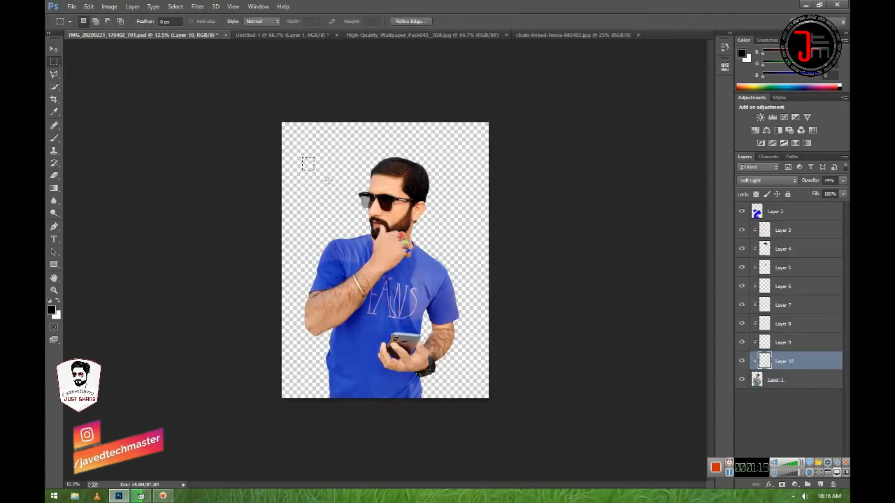
pyautogui.click(88, 6)
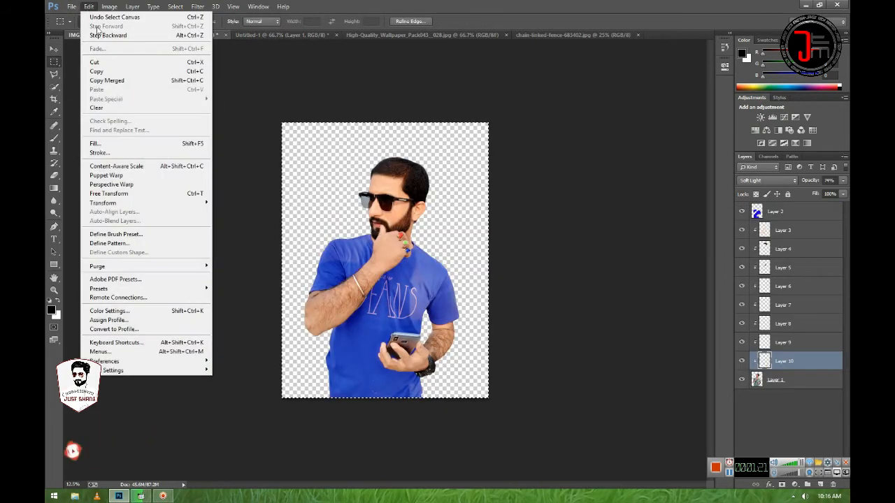
pyautogui.click(105, 81)
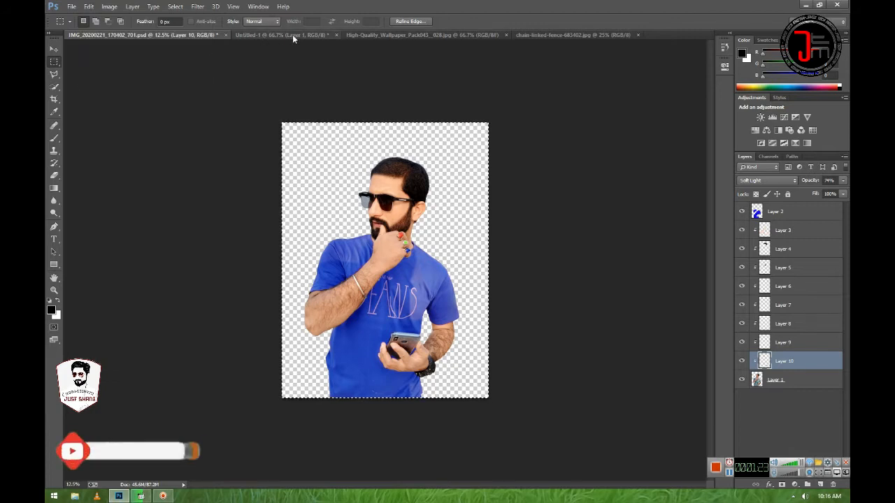
pyautogui.click(292, 35)
pyautogui.click(88, 6)
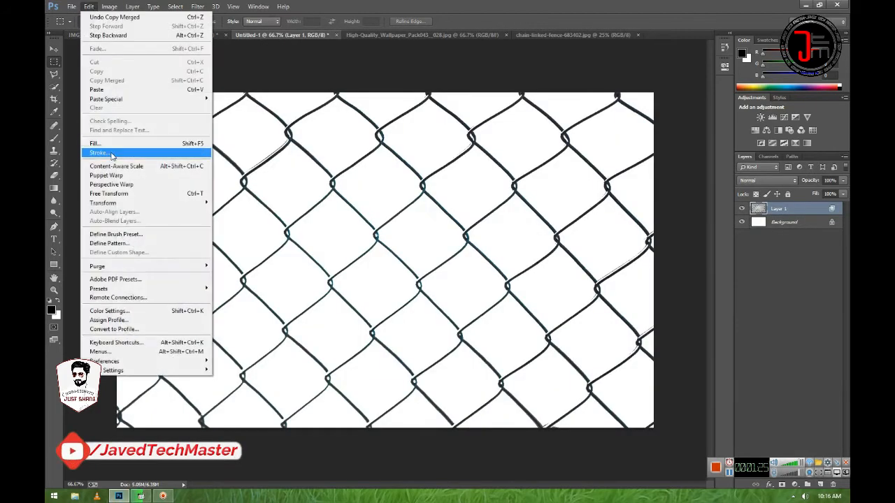
pyautogui.click(97, 90)
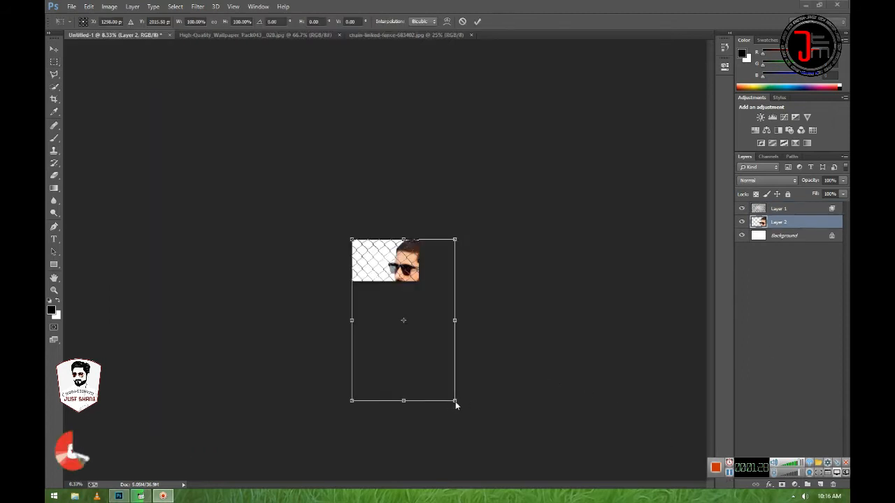
# - Scale the pasted portrait down to about 33% width and centre it on the canvas
pyautogui.moveTo(455, 402); pyautogui.dragTo(409, 278)
pyautogui.moveTo(411, 310); pyautogui.dragTo(404, 292)
pyautogui.press('Return')
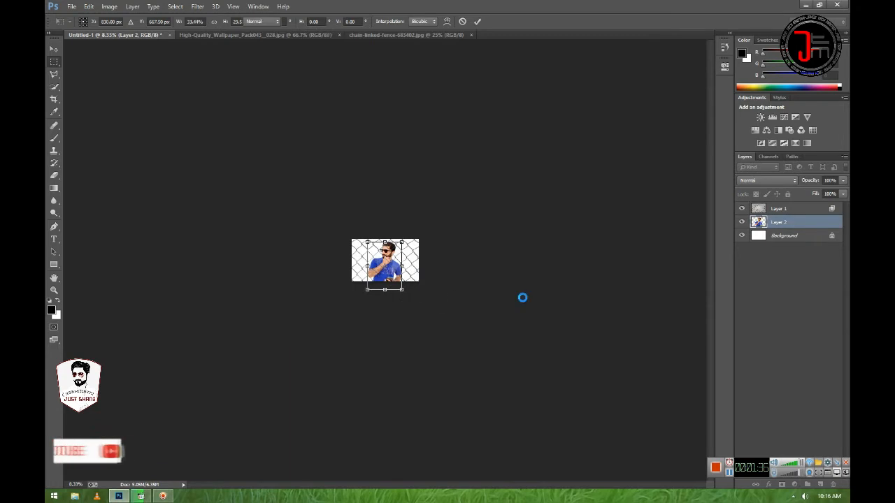
pyautogui.hotkey('ctrl', '+')
pyautogui.hotkey('ctrl', '+')
pyautogui.hotkey('ctrl', '+')
pyautogui.hotkey('ctrl', '+')
pyautogui.hotkey('ctrl', '+')
pyautogui.hotkey('ctrl', '+')
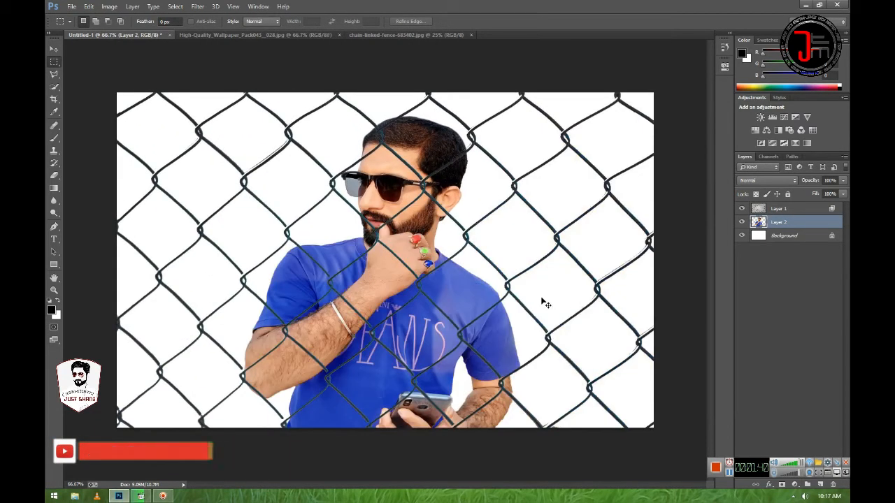
# - Resize the man's layer to 75.40% width and about 82% height, and align it with the canvas's lower edge
pyautogui.hotkey('ctrl', 't')
pyautogui.moveTo(243, 115); pyautogui.dragTo(283, 157)
pyautogui.moveTo(428, 302); pyautogui.dragTo(426, 276)
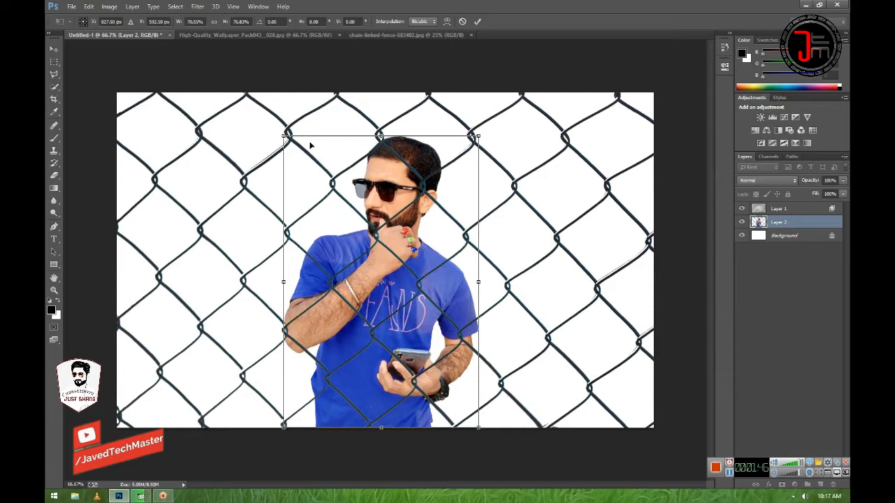
pyautogui.moveTo(284, 138); pyautogui.dragTo(279, 126)
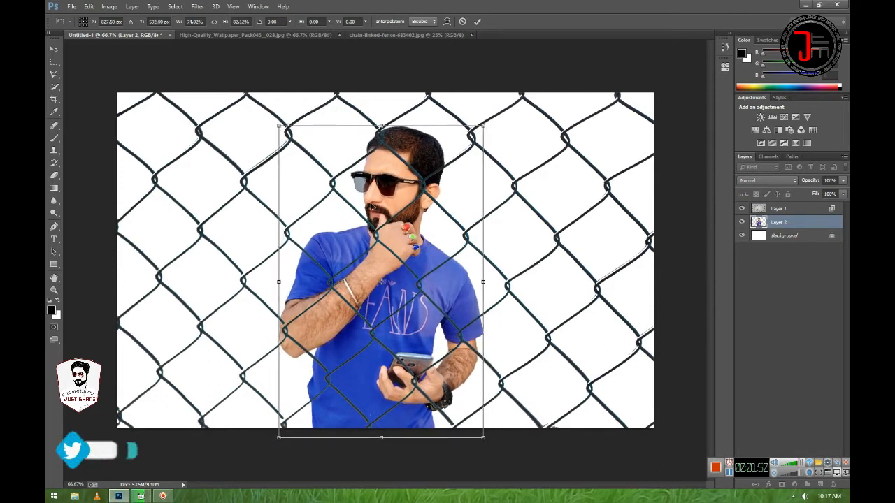
pyautogui.moveTo(281, 282); pyautogui.dragTo(278, 283)
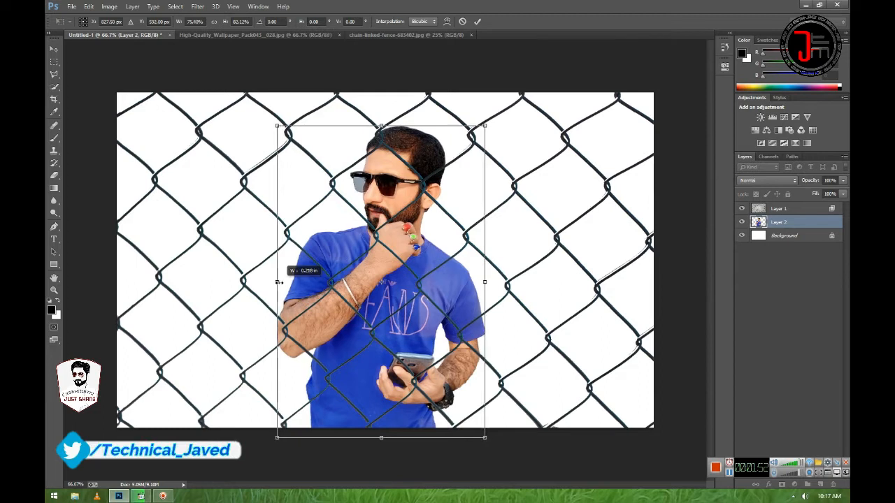
pyautogui.moveTo(418, 285); pyautogui.dragTo(421, 269)
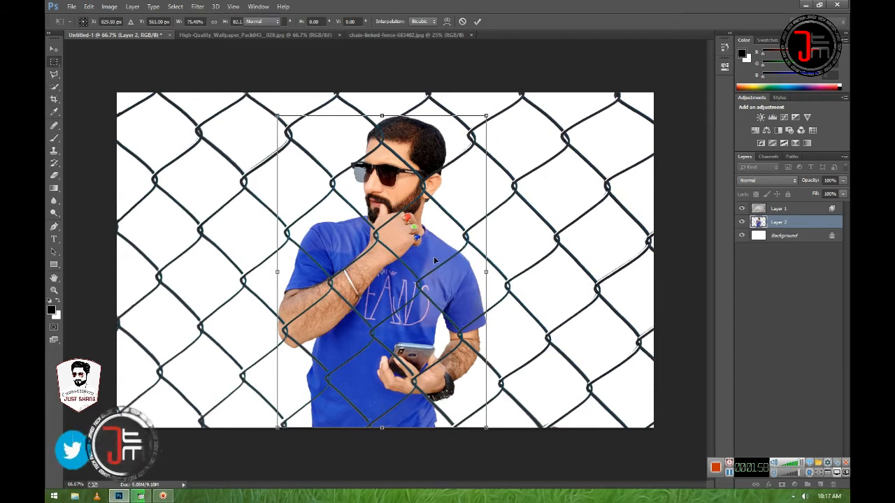
pyautogui.press('Return')
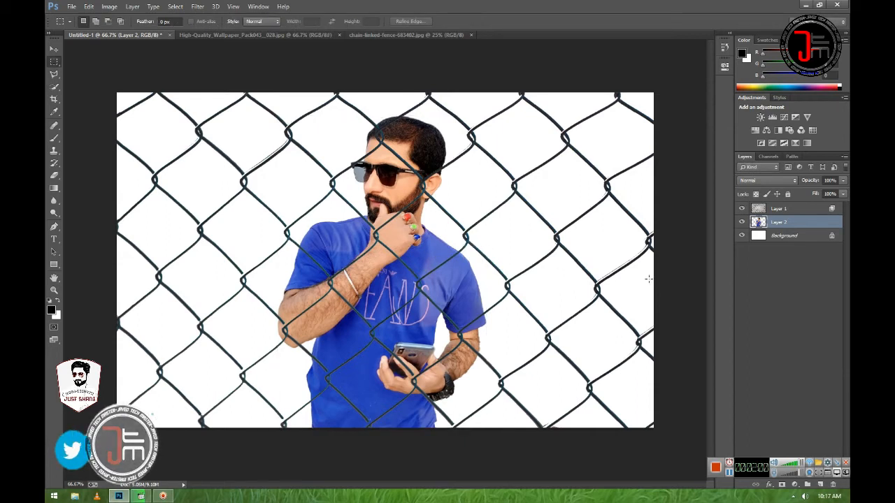
# - Close the chain-linked-fence source image, leaving the ship wallpaper open
pyautogui.click(295, 34)
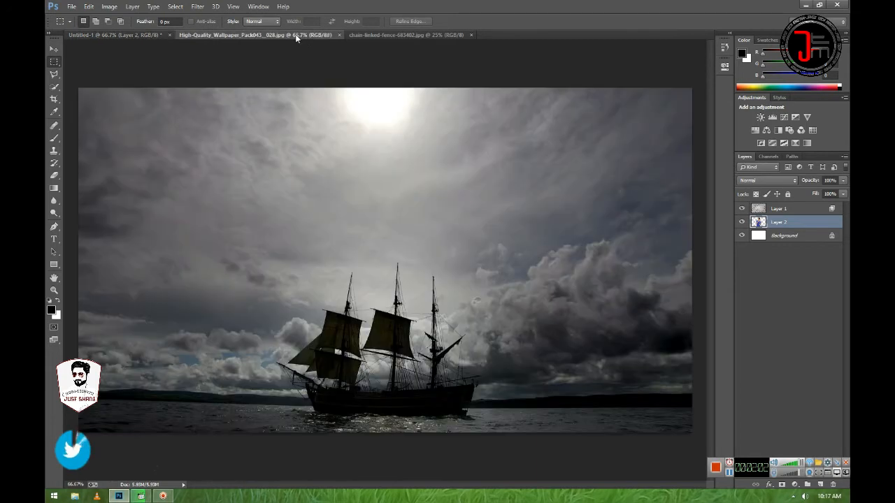
pyautogui.click(409, 35)
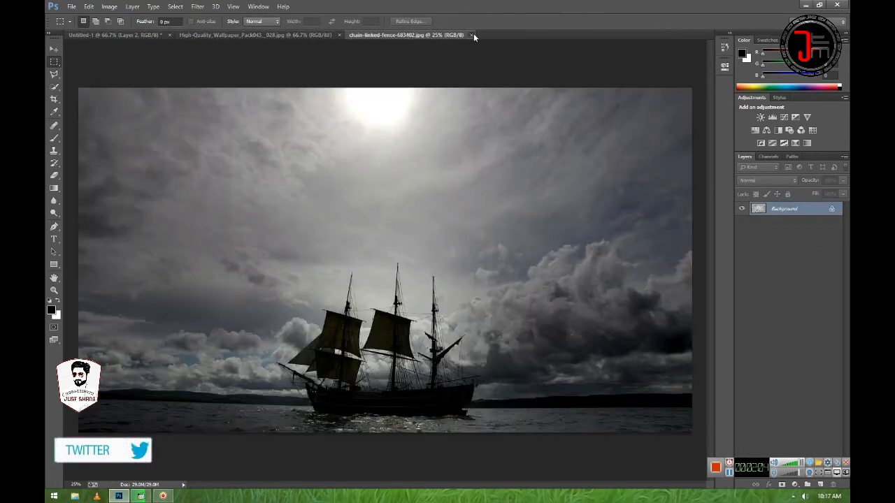
pyautogui.click(473, 34)
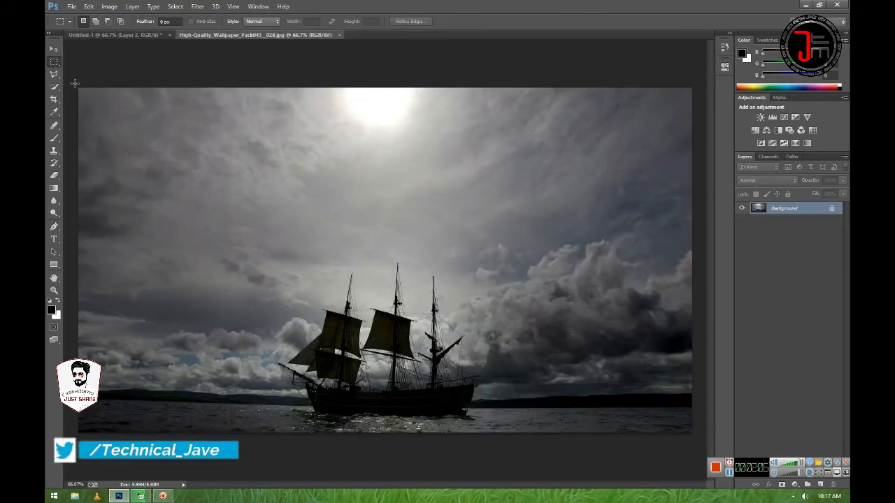
# - Copy the sky above the ship from the wallpaper, paste it into Untitled-1 and place it behind the man's layer
pyautogui.moveTo(494, 225); pyautogui.dragTo(692, 260)
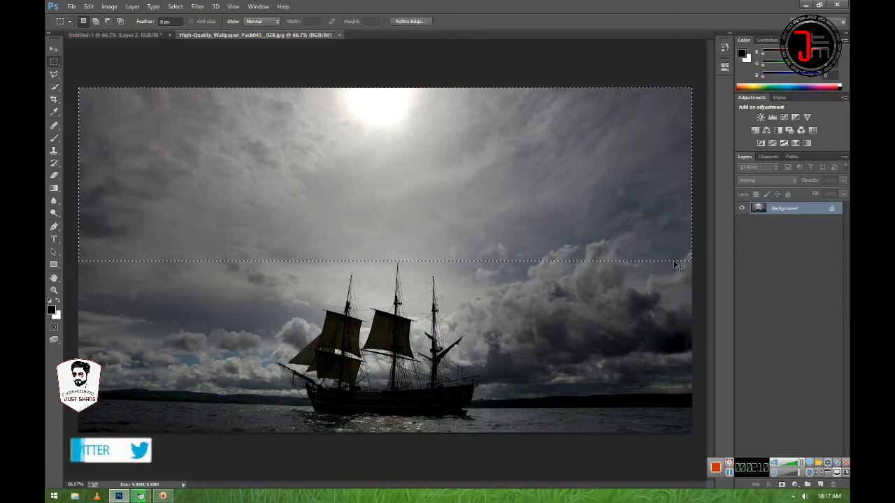
pyautogui.click(127, 37)
pyautogui.hotkey('ctrl', 'v')
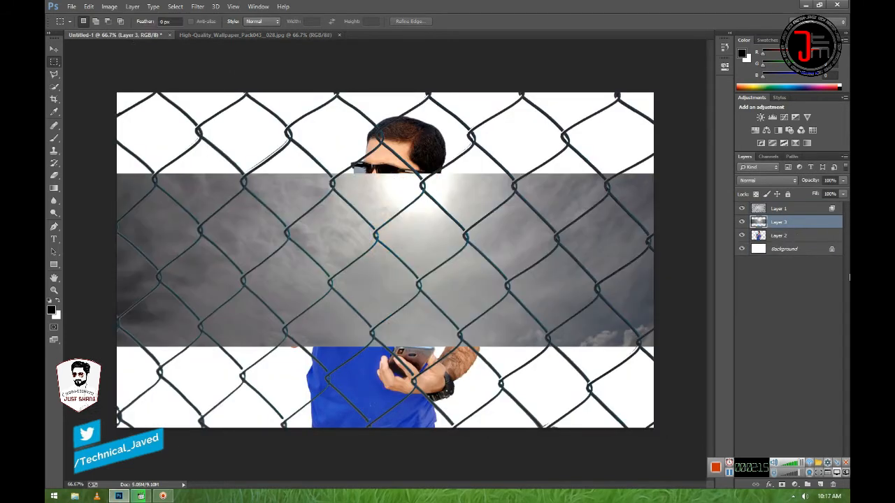
pyautogui.moveTo(778, 225); pyautogui.dragTo(778, 244)
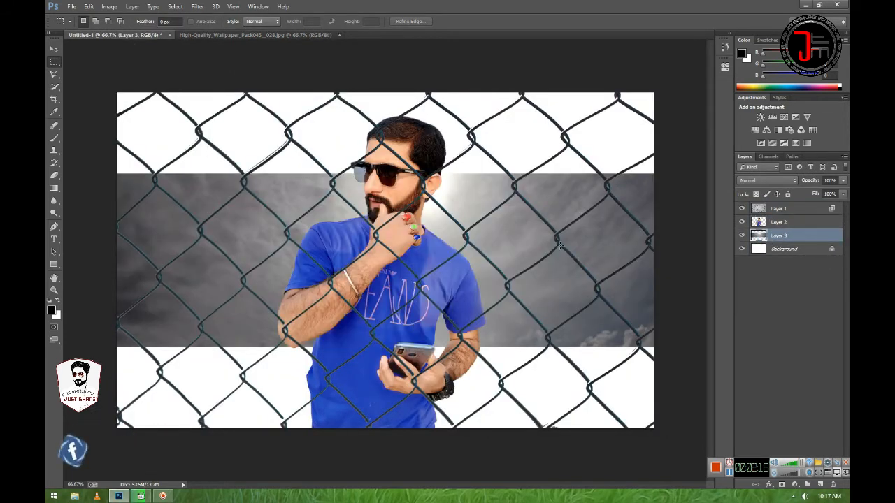
# - Resize the sky layer to 87.50% width, align it with the canvas's upper edge and stretch it down to about 70% of the canvas height
pyautogui.hotkey('ctrl', 't')
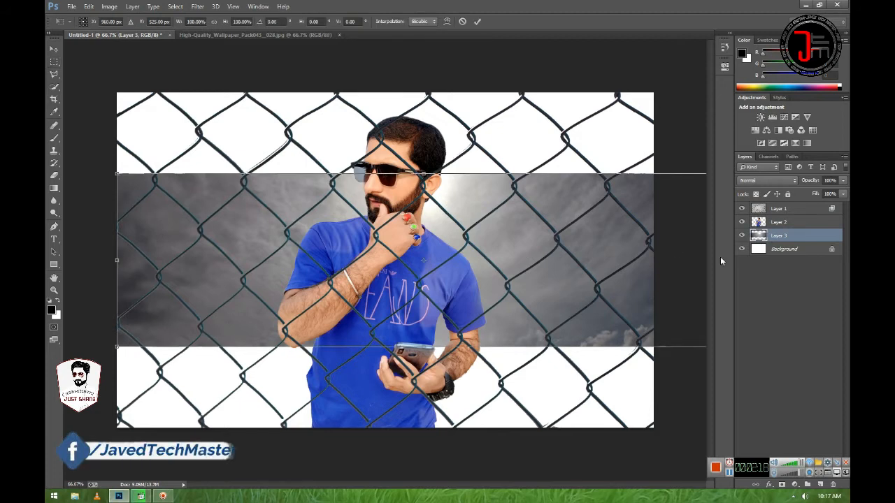
pyautogui.moveTo(113, 262); pyautogui.dragTo(328, 262)
pyautogui.moveTo(528, 273); pyautogui.dragTo(317, 195)
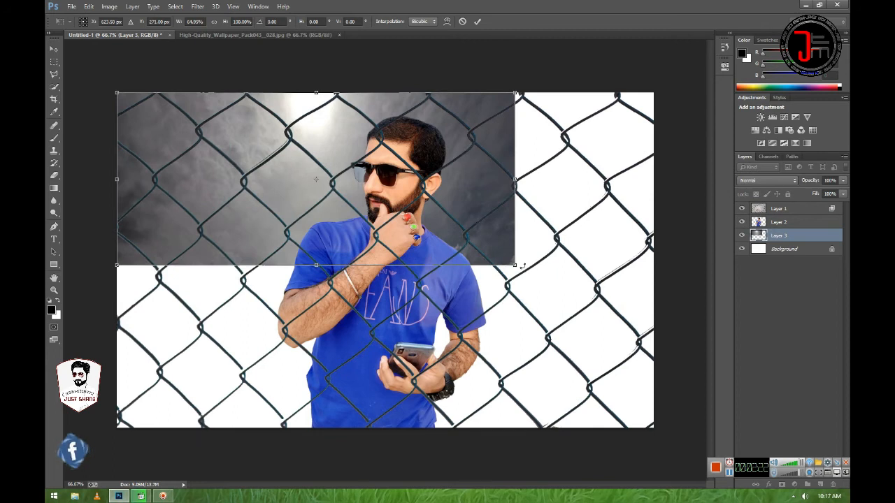
pyautogui.moveTo(529, 266); pyautogui.dragTo(655, 275)
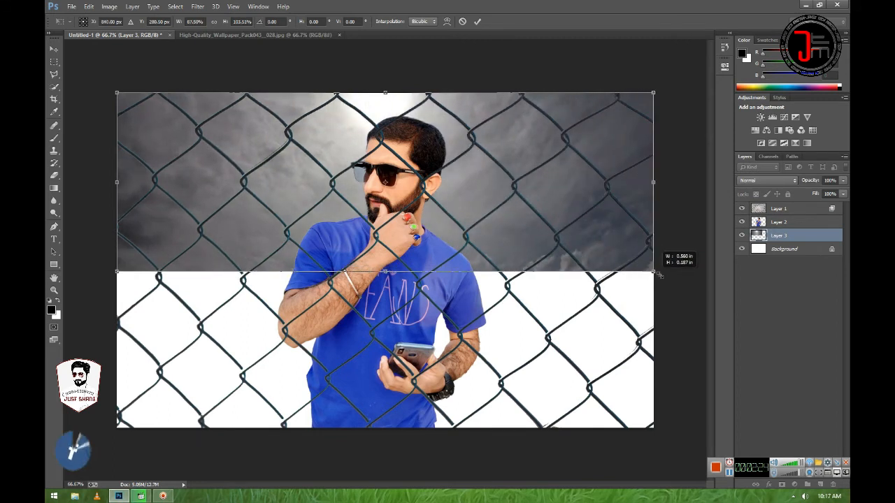
pyautogui.moveTo(386, 271); pyautogui.dragTo(400, 332)
pyautogui.press('Return')
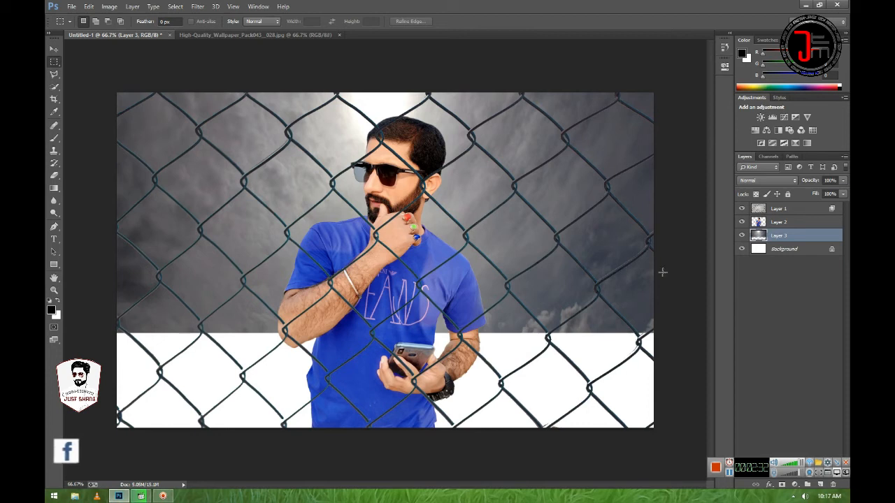
# - Move the man's layer slightly left so his head sits beneath the bright spot in the sky
pyautogui.click(776, 224)
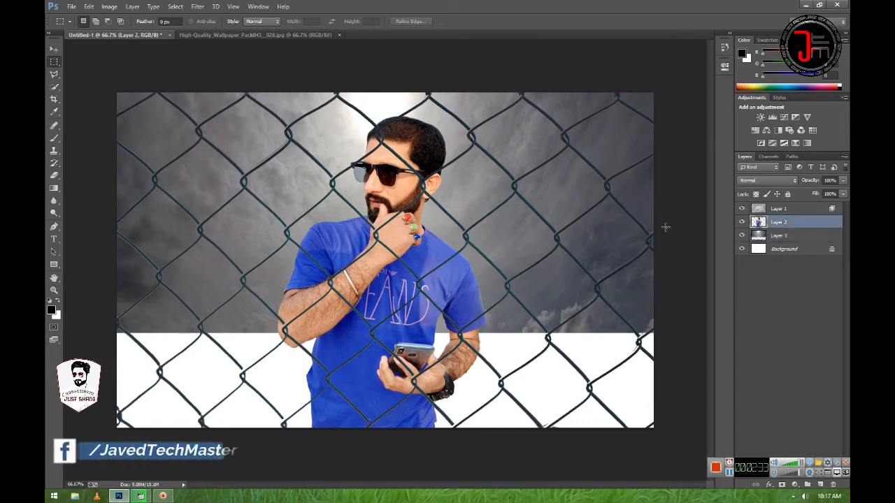
pyautogui.click(55, 51)
pyautogui.moveTo(418, 233); pyautogui.dragTo(403, 227)
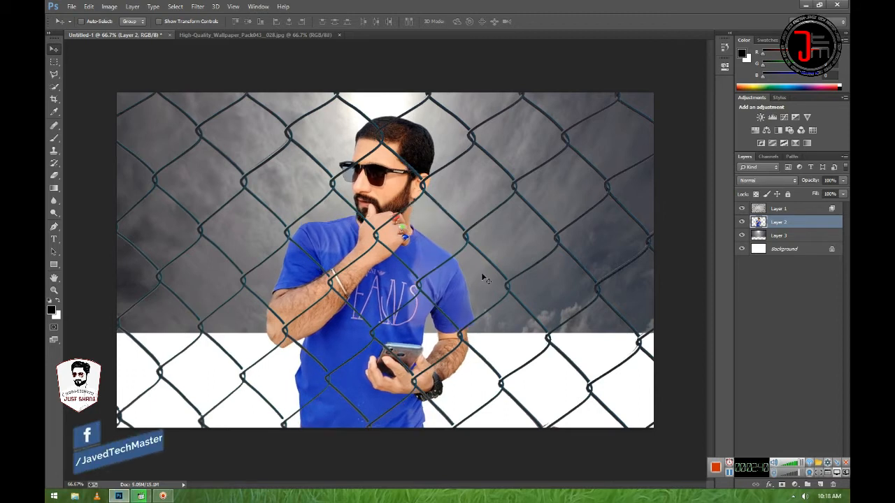
pyautogui.moveTo(431, 281); pyautogui.dragTo(434, 283)
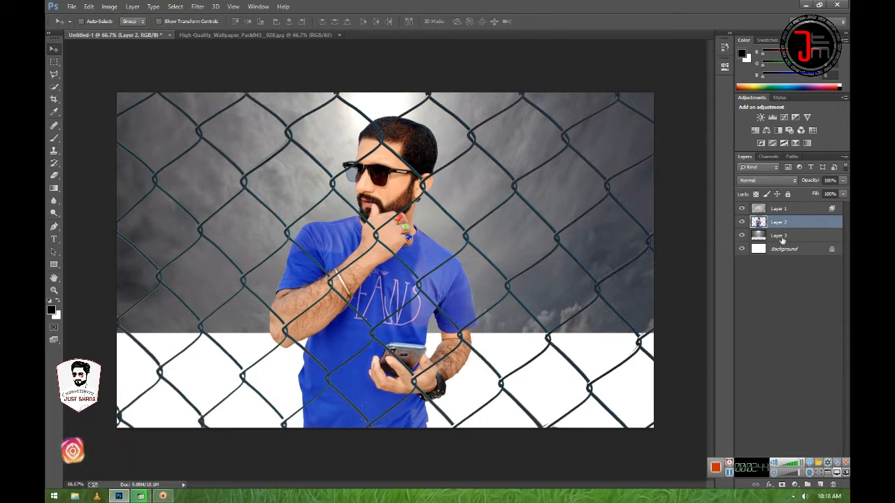
# - Copy the dark clouds and water beside the ship from the wallpaper and paste them into Untitled-1
pyautogui.click(242, 35)
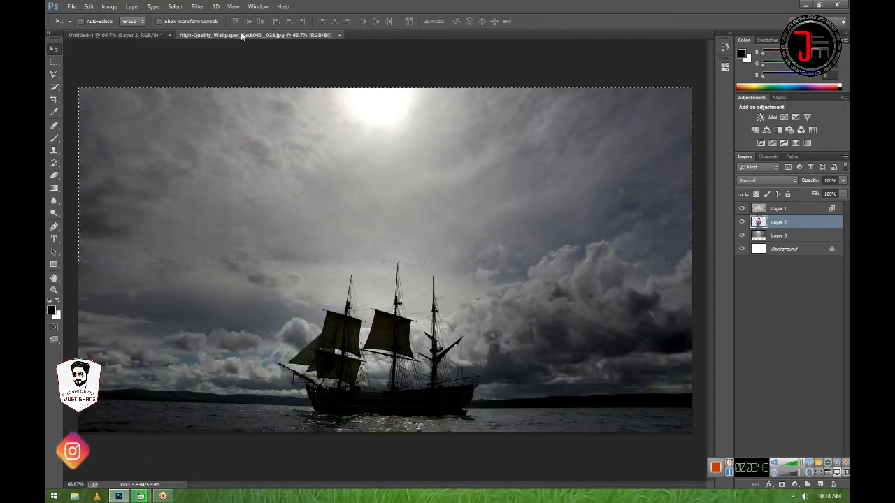
pyautogui.click(54, 62)
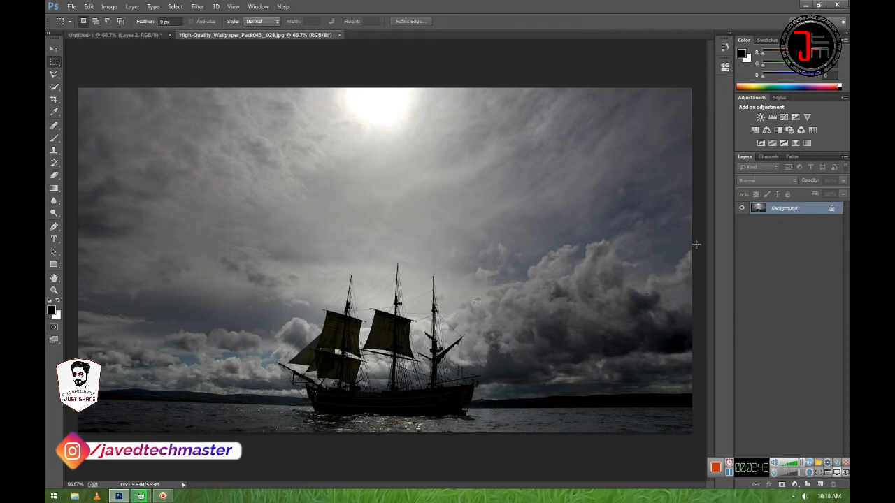
pyautogui.moveTo(582, 408); pyautogui.dragTo(508, 479)
pyautogui.click(586, 384)
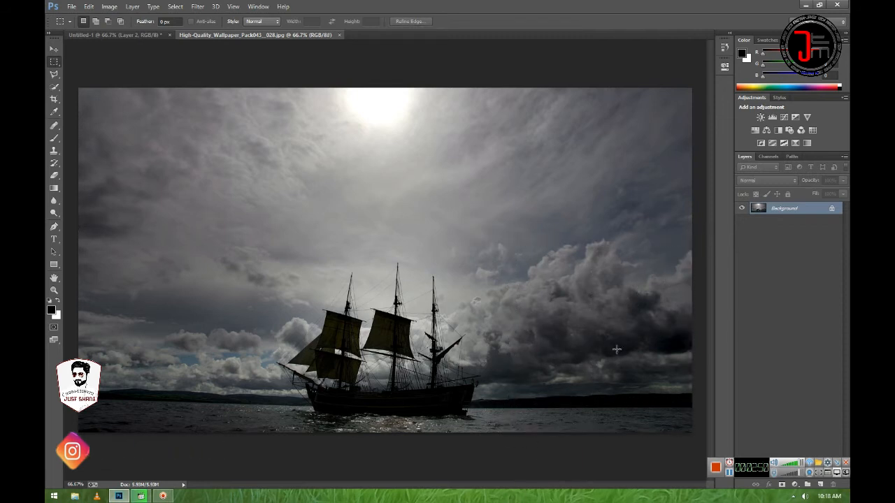
pyautogui.moveTo(593, 350); pyautogui.dragTo(485, 483)
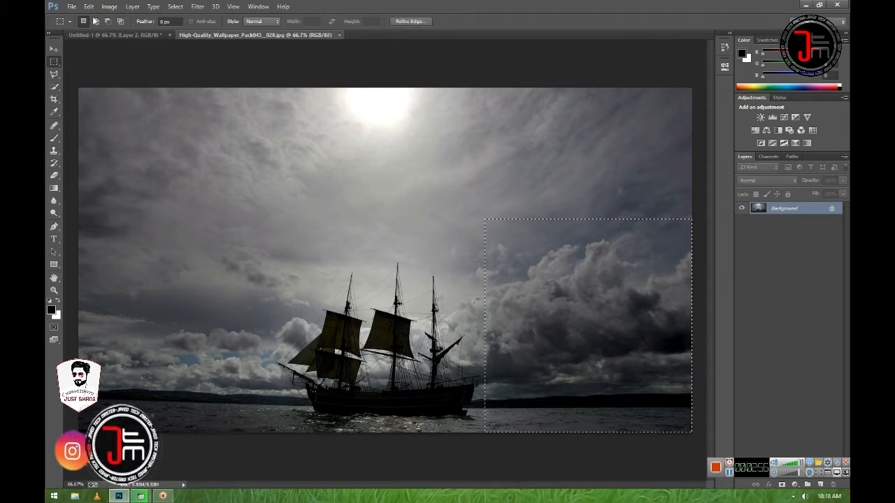
pyautogui.click(112, 35)
pyautogui.hotkey('ctrl', 'v')
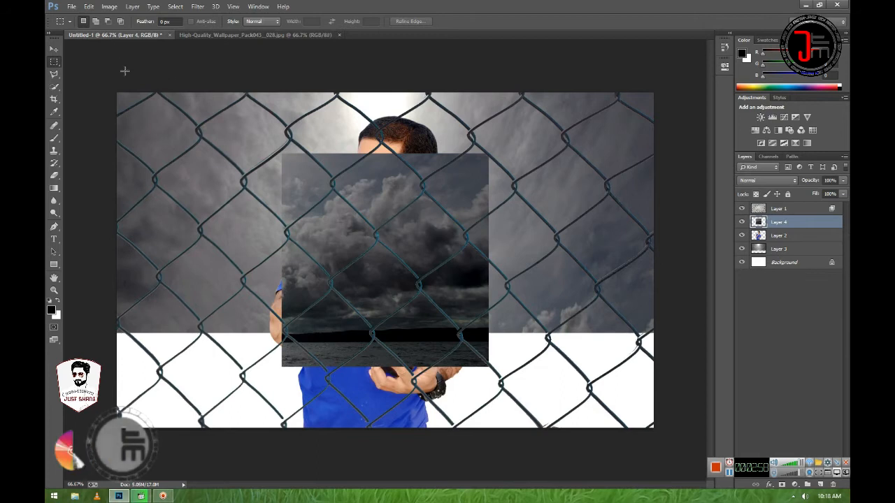
# - Place the pasted cloud layer behind the man, position it in the canvas's lower-right corner and widen it leftward behind his body
pyautogui.press('v')
pyautogui.moveTo(786, 224); pyautogui.dragTo(790, 246)
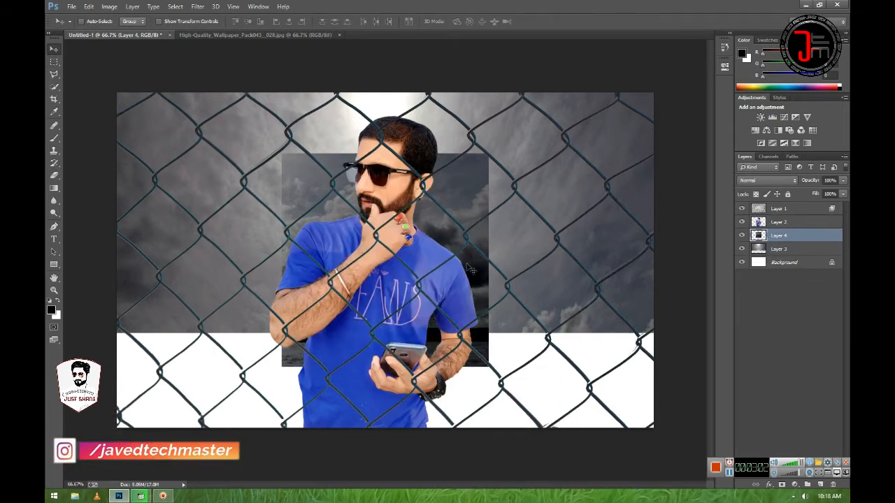
pyautogui.moveTo(360, 206); pyautogui.dragTo(532, 297)
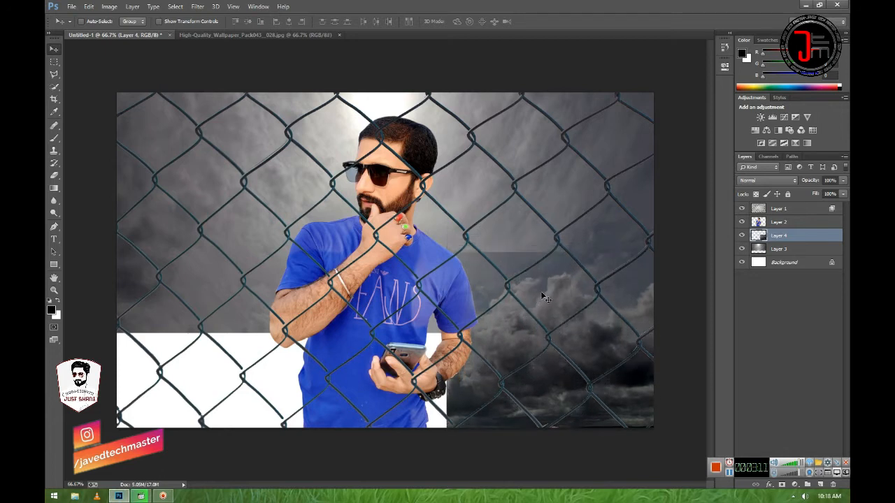
pyautogui.hotkey('ctrl', 't')
pyautogui.moveTo(447, 252); pyautogui.dragTo(421, 250)
pyautogui.press('Return')
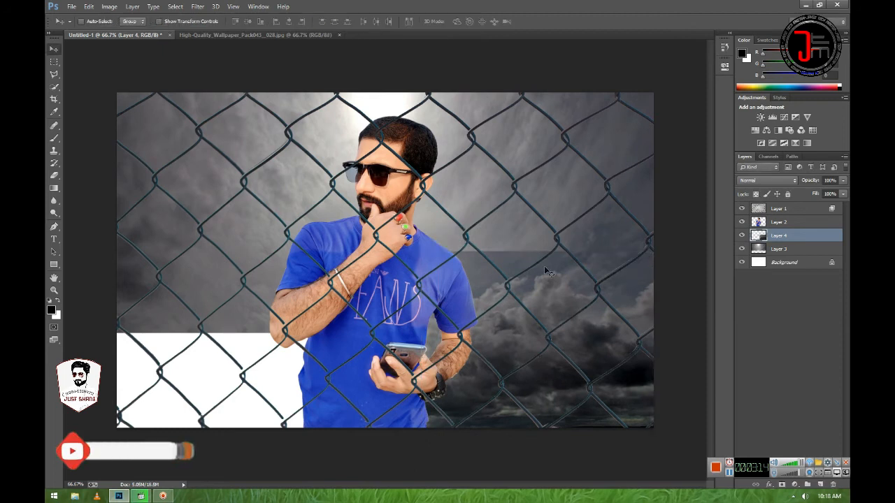
# - Erase the hard upper edge of the cloud patch with a soft eraser of about 120 px and 0% hardness
pyautogui.click(55, 176)
pyautogui.rightClick(550, 249)
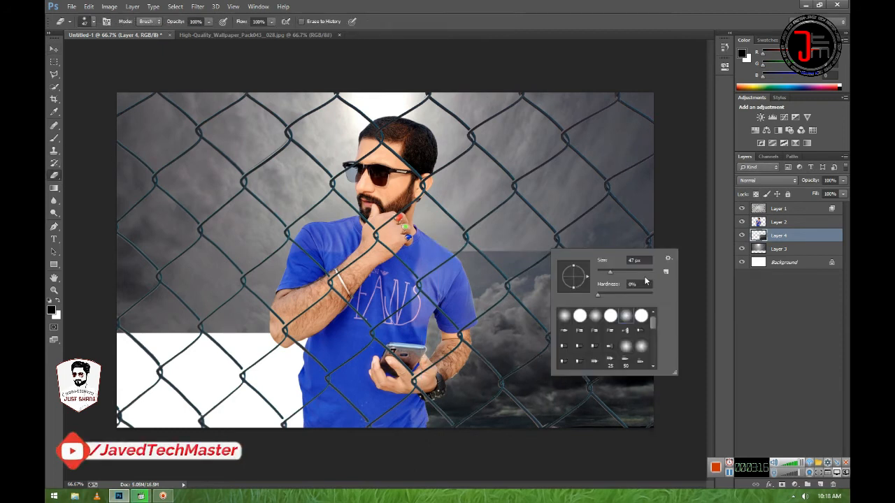
pyautogui.moveTo(625, 272); pyautogui.dragTo(629, 273)
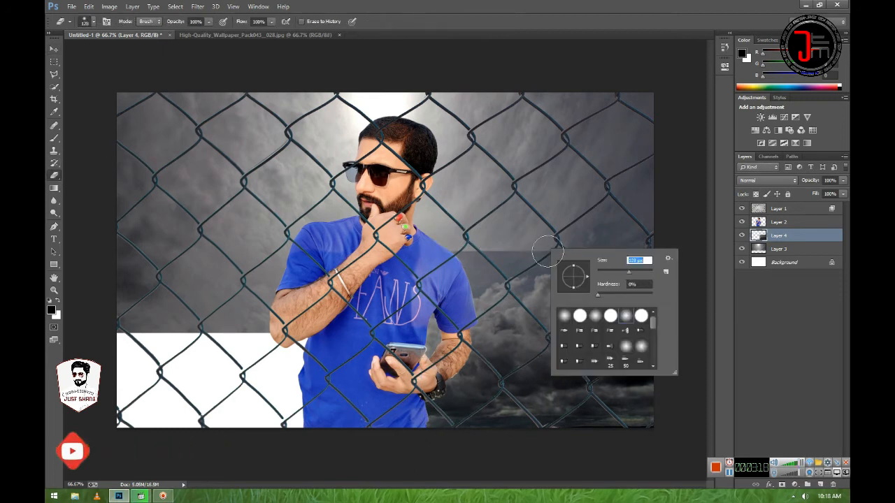
pyautogui.press('Return')
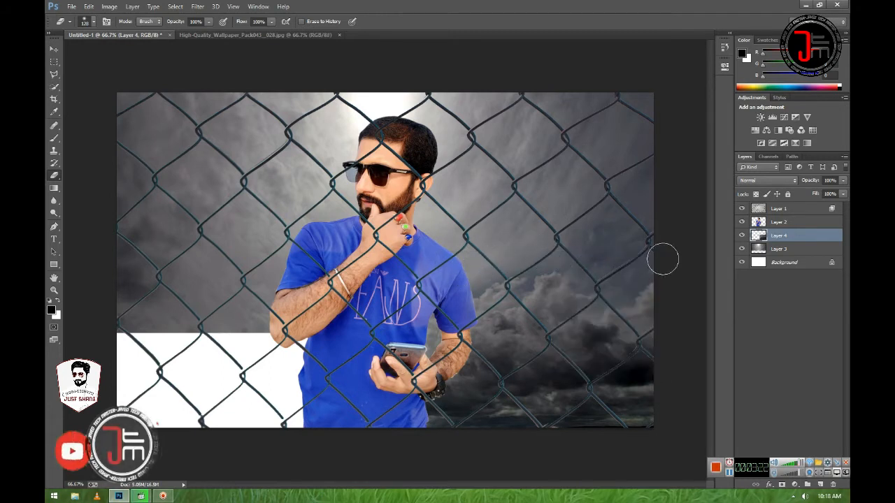
# - Duplicate the cloud patch into the canvas's lower-left corner and blend its upper edge into the sky with the Eraser
pyautogui.click(54, 49)
pyautogui.moveTo(535, 359); pyautogui.dragTo(203, 339)
pyautogui.click(53, 175)
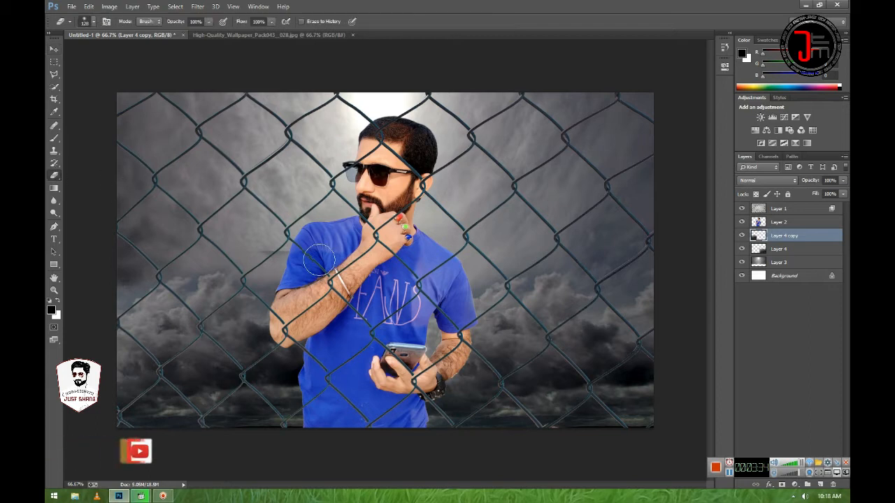
pyautogui.click(54, 49)
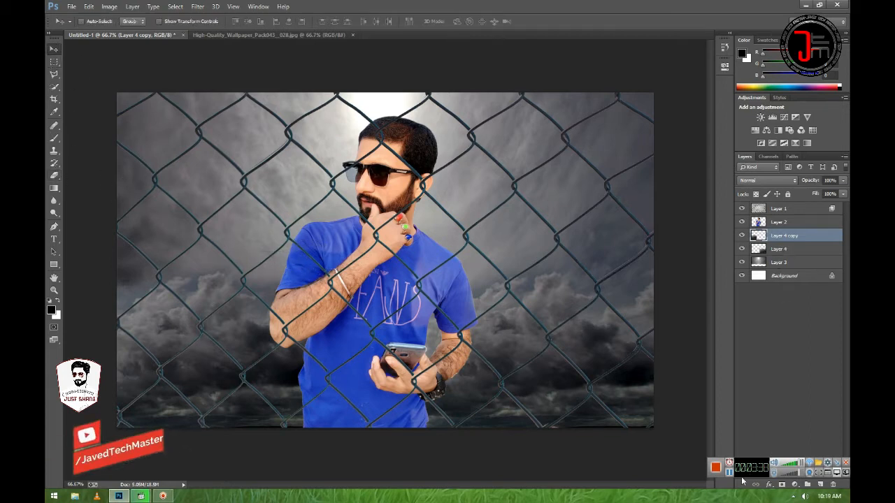
# - Toggle the visibility of both cloud patches and the sky layer to compare the background with and without them
pyautogui.click(742, 236)
pyautogui.click(741, 249)
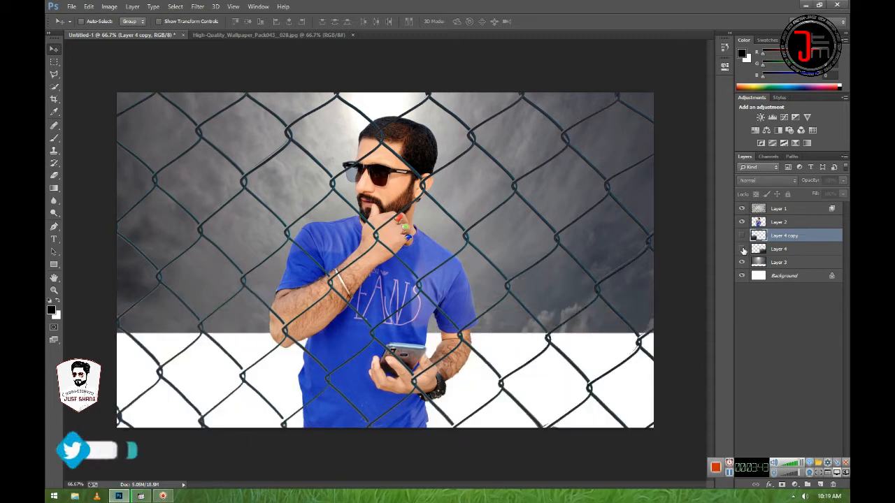
pyautogui.click(742, 261)
pyautogui.click(742, 261)
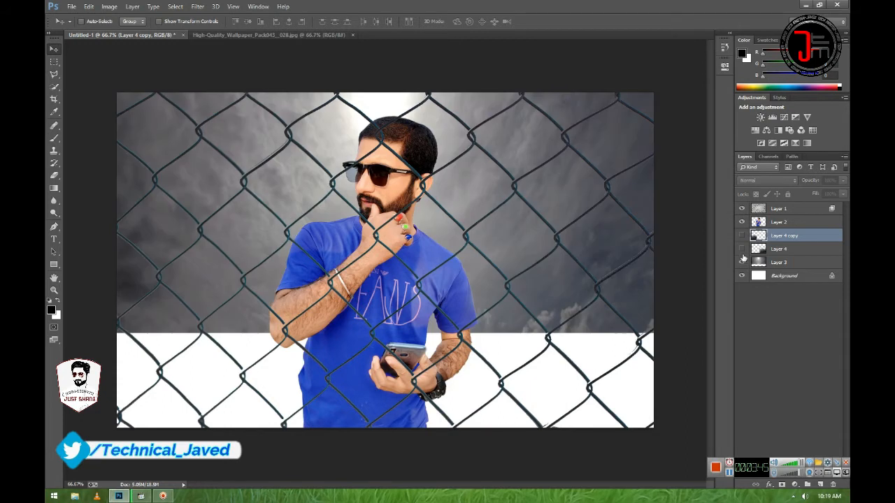
pyautogui.click(742, 249)
pyautogui.click(742, 235)
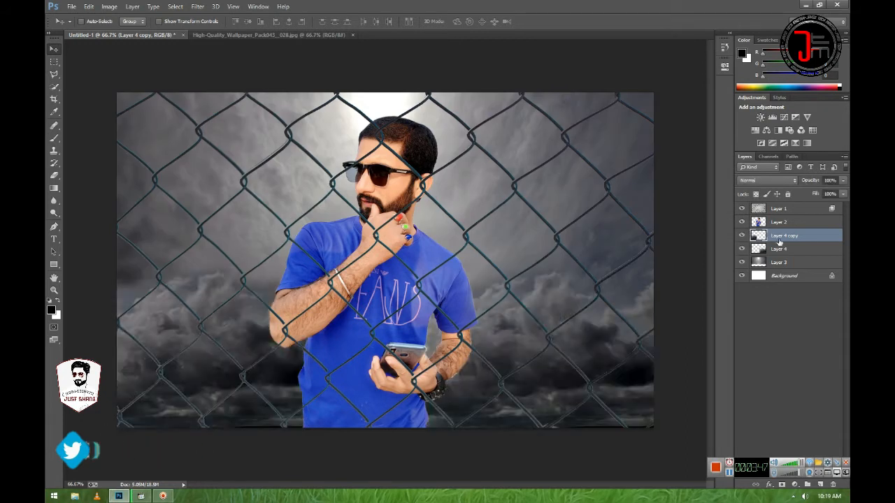
# - Add a Color Lookup adjustment above the fence layer and set its 3DLUT file to Crisp_Winter.look
pyautogui.click(770, 221)
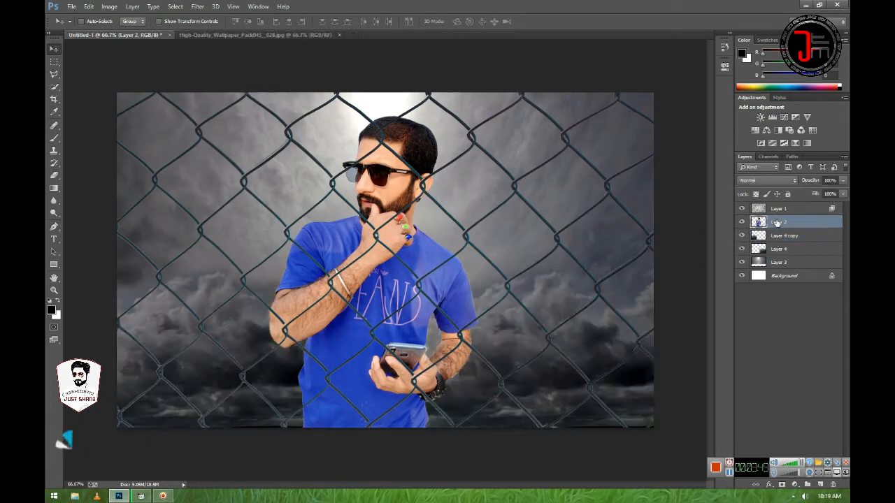
pyautogui.click(775, 209)
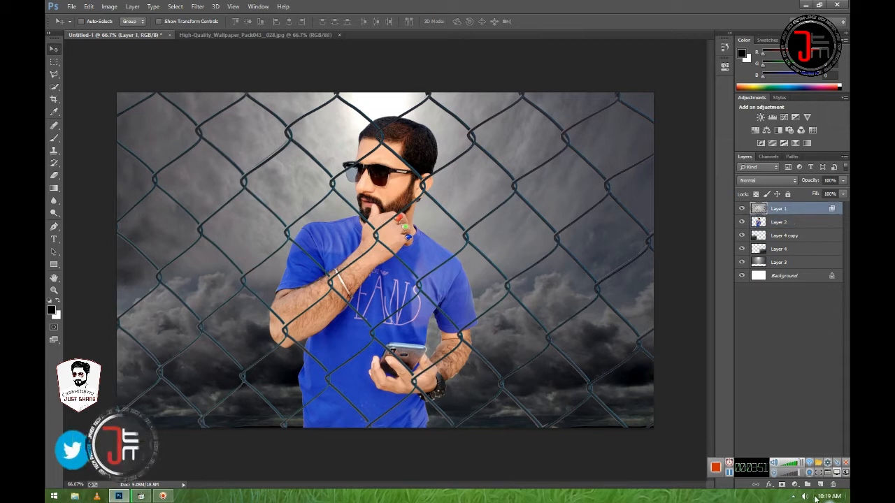
pyautogui.click(796, 485)
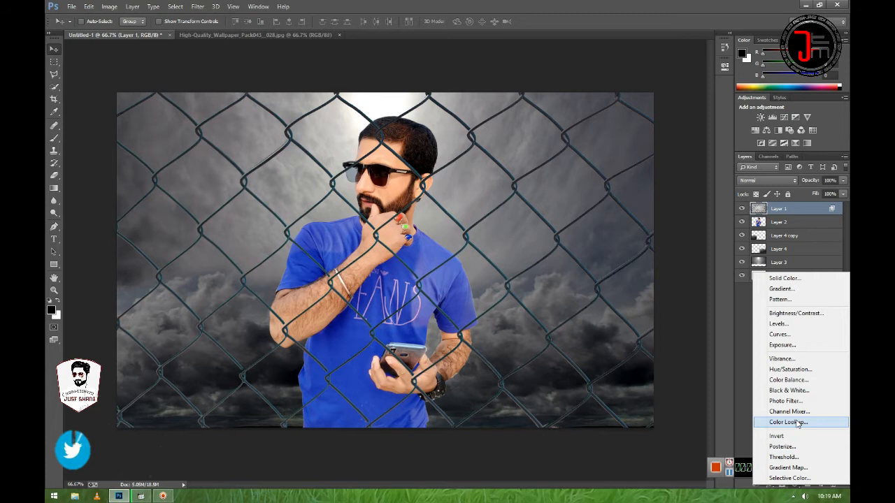
pyautogui.click(795, 423)
pyautogui.click(634, 91)
pyautogui.click(637, 91)
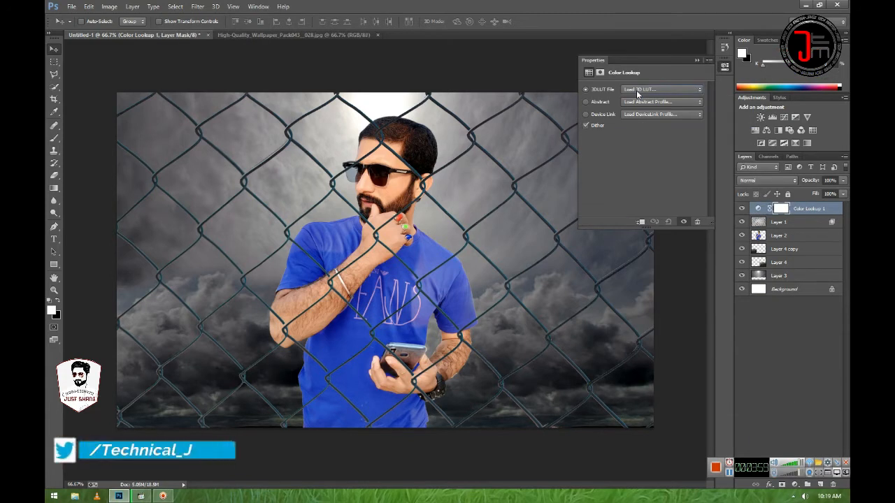
pyautogui.press('Down')
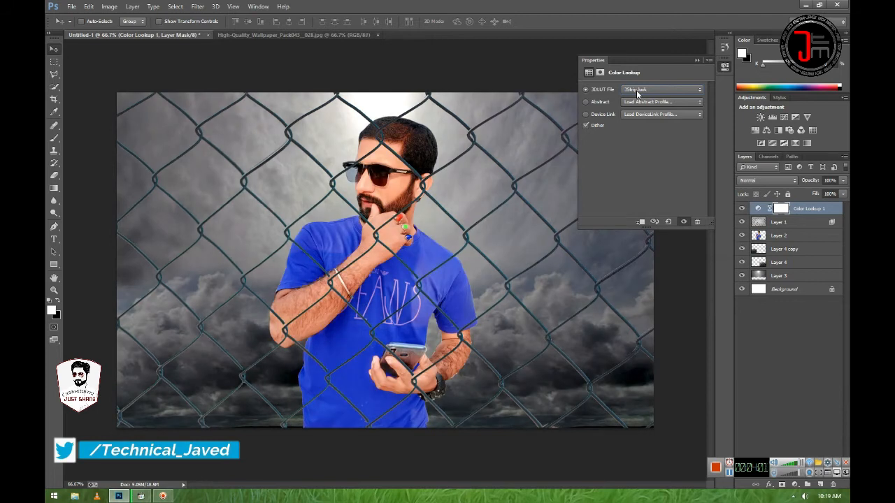
pyautogui.press('Down')
pyautogui.press('Down')
pyautogui.press('Down')
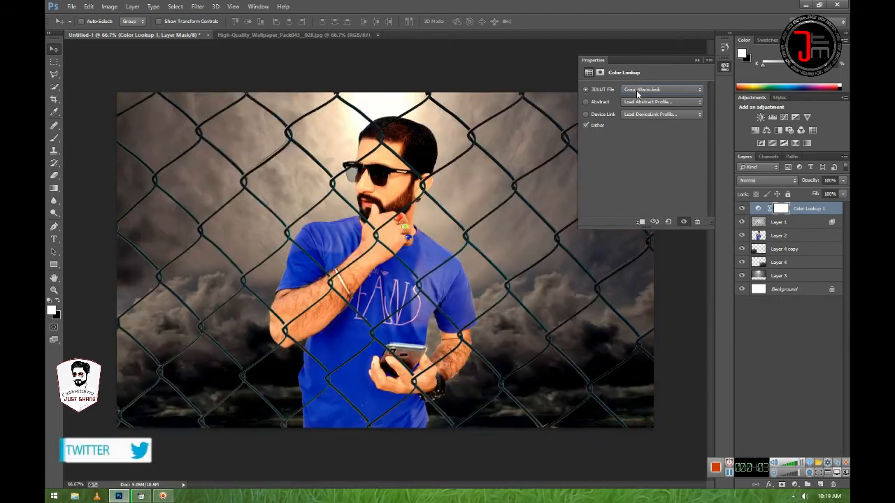
pyautogui.press('Down')
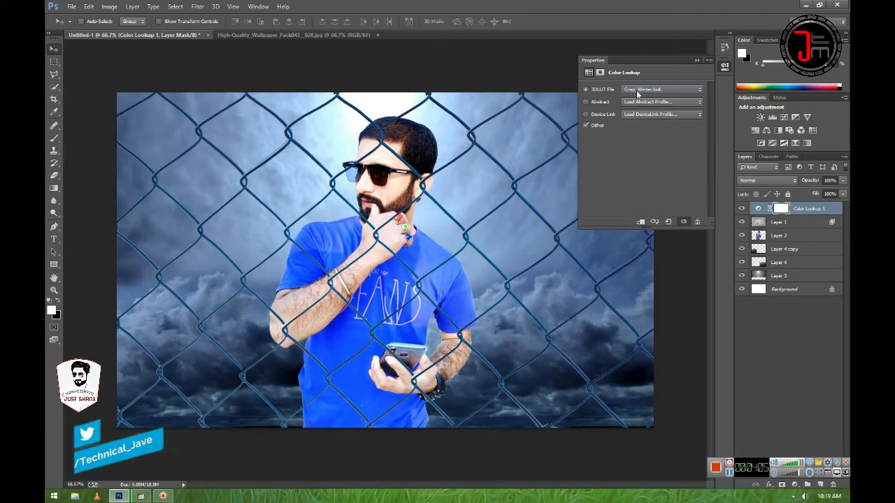
pyautogui.click(697, 61)
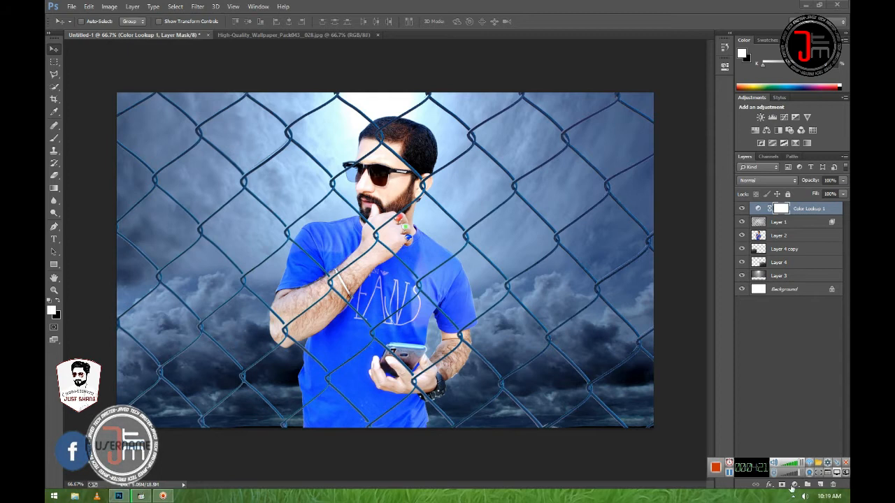
# - Add a second Color Lookup adjustment, try the NightFromDay.CUBE table, and set its 3DLUT file to Moonlight.3DL
pyautogui.click(793, 485)
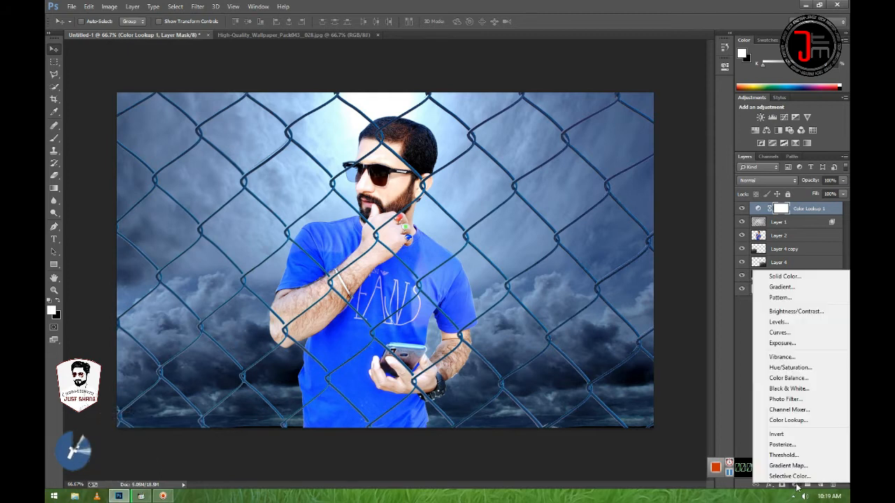
pyautogui.click(791, 420)
pyautogui.click(640, 89)
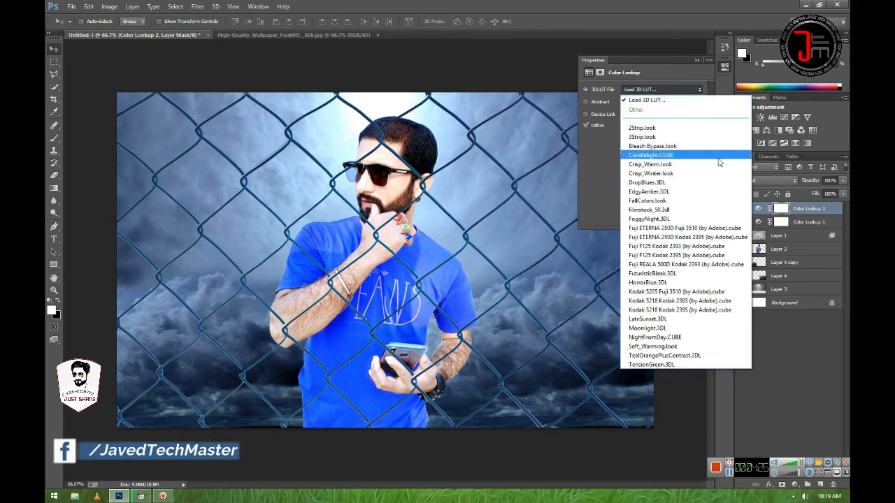
pyautogui.click(658, 338)
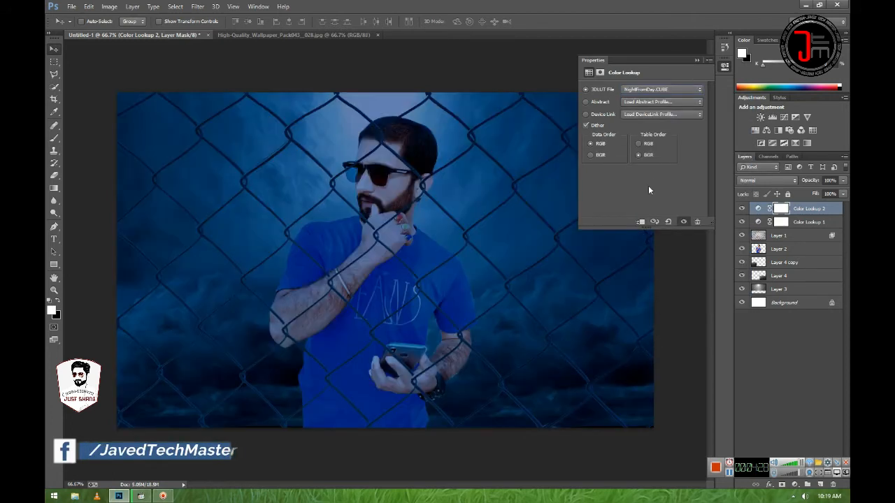
pyautogui.click(668, 89)
pyautogui.click(654, 327)
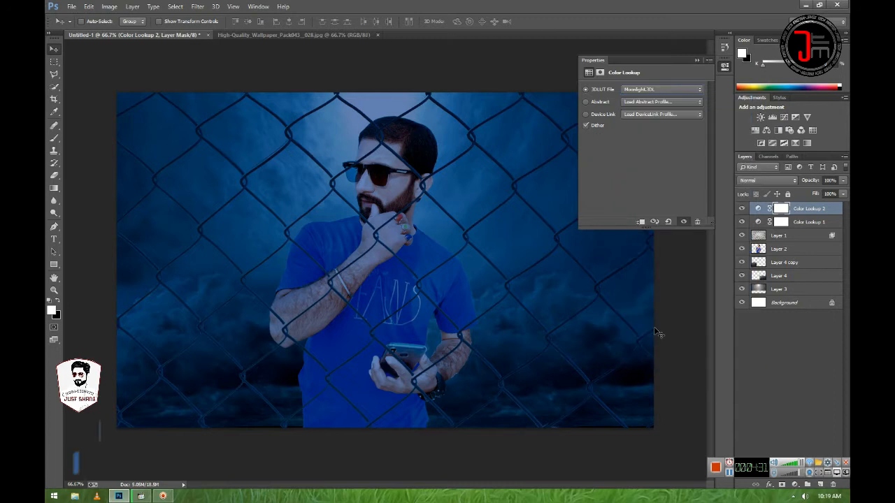
# - Try erasing the centre of the Color Lookup 2 mask with a soft 1447 px Eraser, and refill the mask with white
pyautogui.click(695, 61)
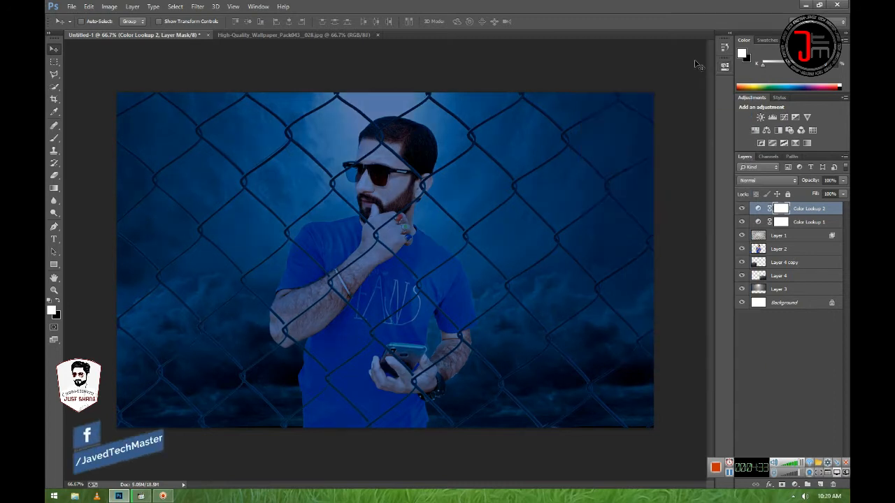
pyautogui.click(54, 176)
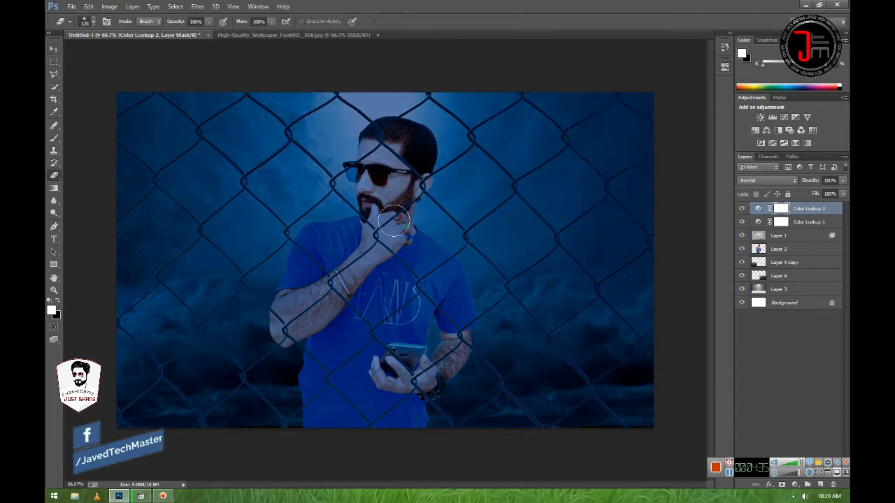
pyautogui.rightClick(478, 252)
pyautogui.moveTo(506, 250); pyautogui.dragTo(513, 250)
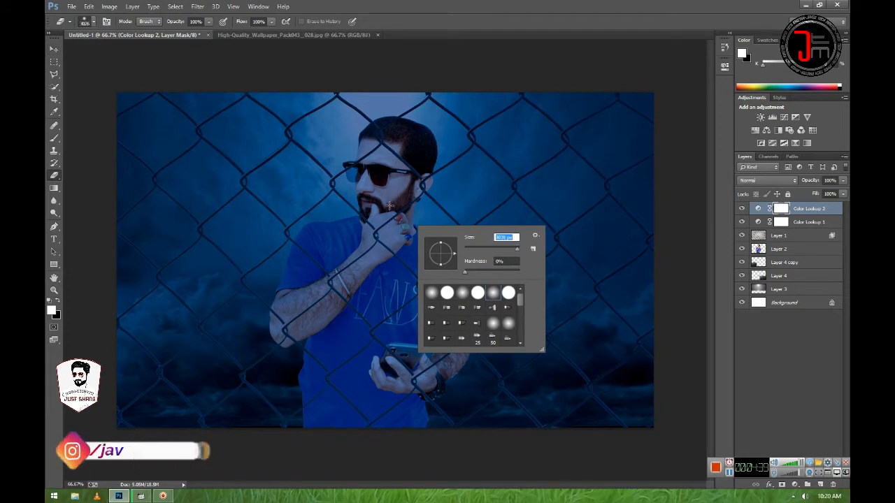
pyautogui.moveTo(516, 253)
pyautogui.mouseDown()
pyautogui.moveTo(506, 249)
pyautogui.moveTo(517, 252)
pyautogui.mouseUp()
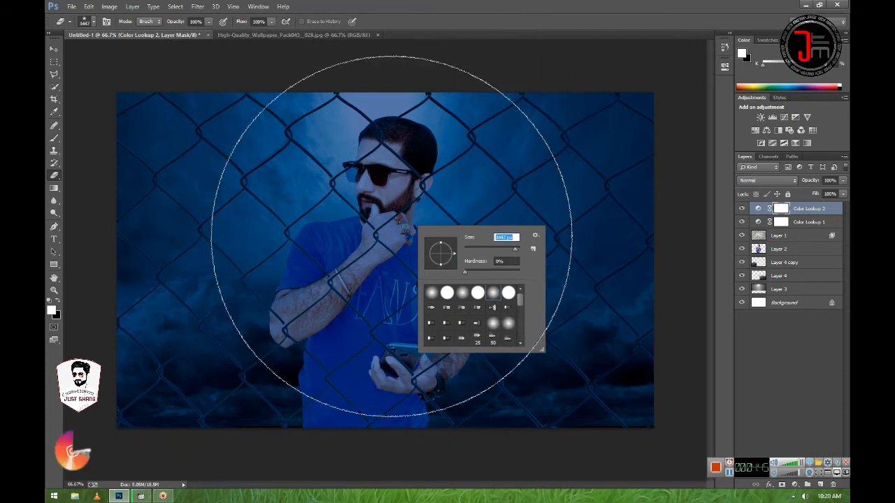
pyautogui.click(392, 238)
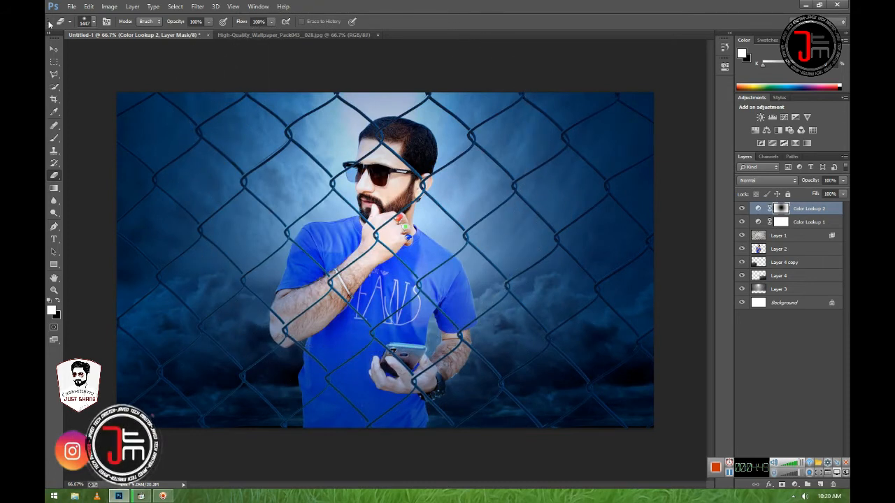
pyautogui.click(54, 49)
pyautogui.hotkey('alt', 'BackSpace')
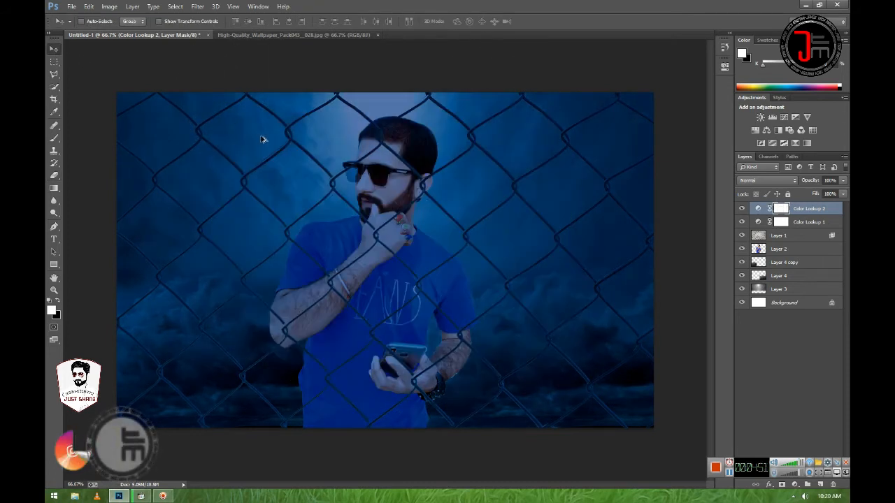
pyautogui.rightClick(429, 201)
pyautogui.click(50, 182)
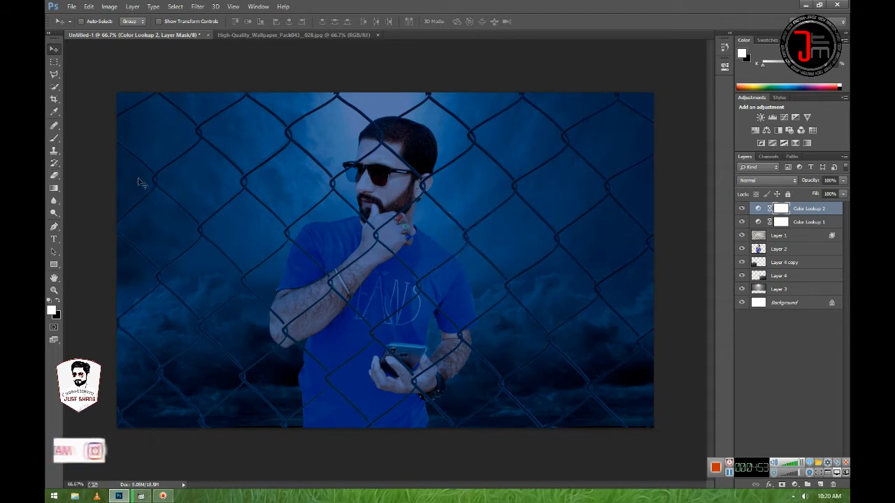
# - Erase the Color Lookup 2 mask over the man's head, torso and arm with a soft 507 px Eraser
pyautogui.click(54, 176)
pyautogui.rightClick(382, 186)
pyautogui.moveTo(546, 232); pyautogui.dragTo(545, 232)
pyautogui.click(393, 175)
pyautogui.click(366, 137)
pyautogui.moveTo(366, 137)
pyautogui.mouseDown()
pyautogui.moveTo(349, 213)
pyautogui.moveTo(340, 226)
pyautogui.moveTo(382, 245)
pyautogui.moveTo(425, 302)
pyautogui.moveTo(337, 285)
pyautogui.moveTo(403, 319)
pyautogui.mouseUp()
pyautogui.click(331, 274)
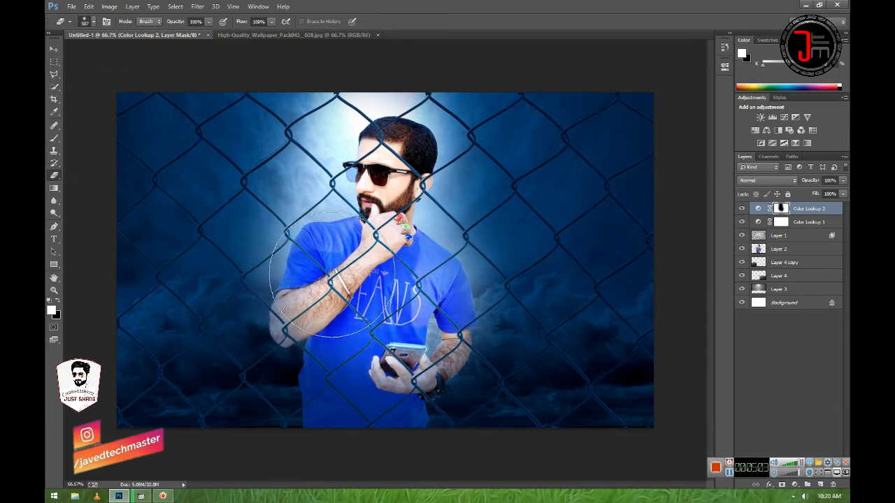
# - Erase the Color Lookup 2 mask over the sky on both sides of the man's head to widen the glow behind him
pyautogui.moveTo(426, 161)
pyautogui.mouseDown()
pyautogui.moveTo(443, 130)
pyautogui.moveTo(461, 168)
pyautogui.moveTo(448, 194)
pyautogui.mouseUp()
pyautogui.click(465, 160)
pyautogui.click(476, 136)
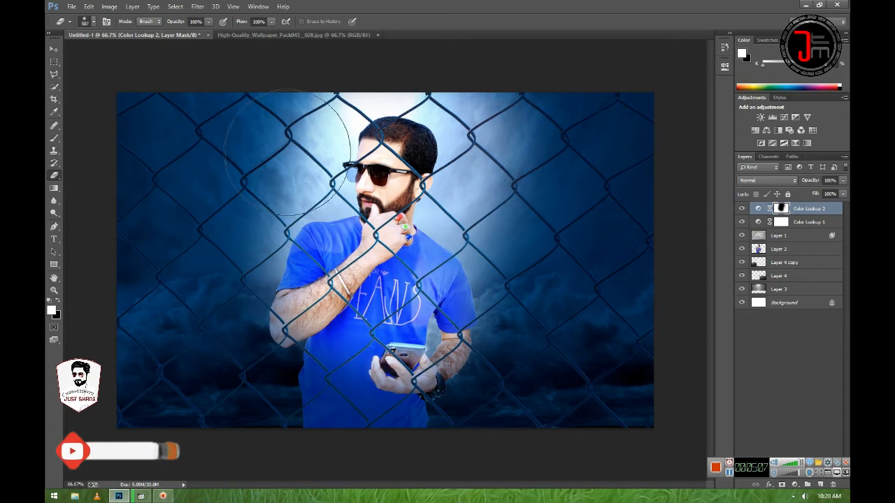
pyautogui.click(290, 150)
pyautogui.click(278, 168)
pyautogui.click(268, 207)
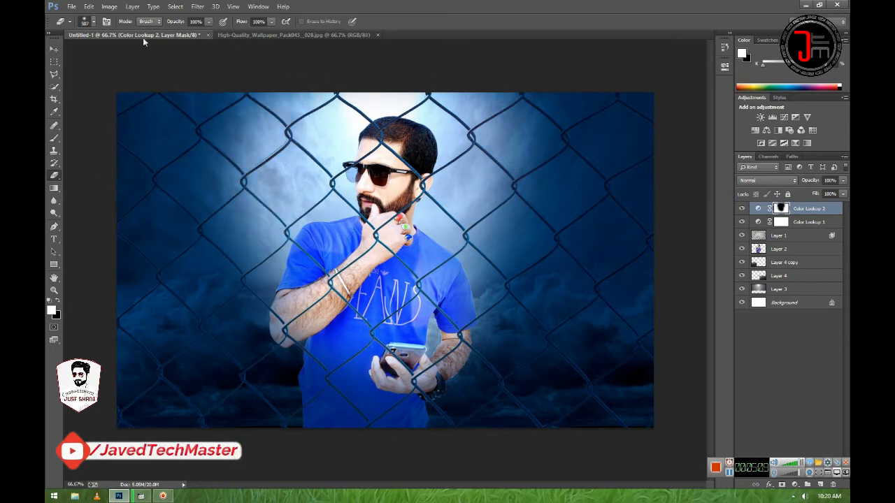
pyautogui.click(53, 49)
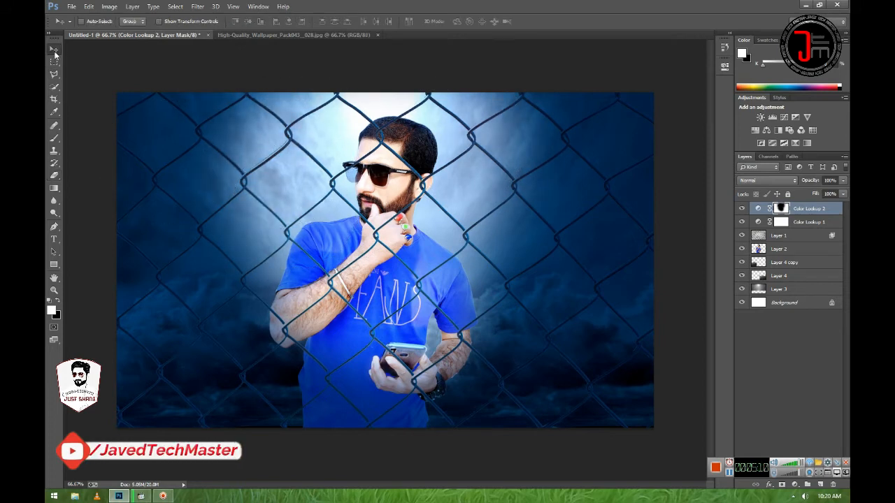
# - Darken the man's layer slightly with Curves, pulling the RGB midtones down to input 136, output 123
pyautogui.click(801, 247)
pyautogui.click(109, 7)
pyautogui.moveTo(133, 28)
pyautogui.click(272, 49)
pyautogui.moveTo(658, 183); pyautogui.dragTo(656, 187)
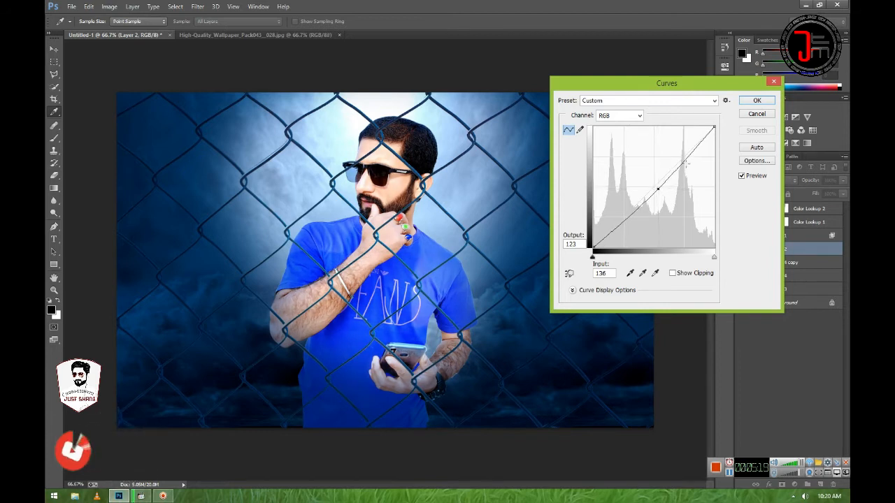
pyautogui.click(755, 100)
pyautogui.press('v')
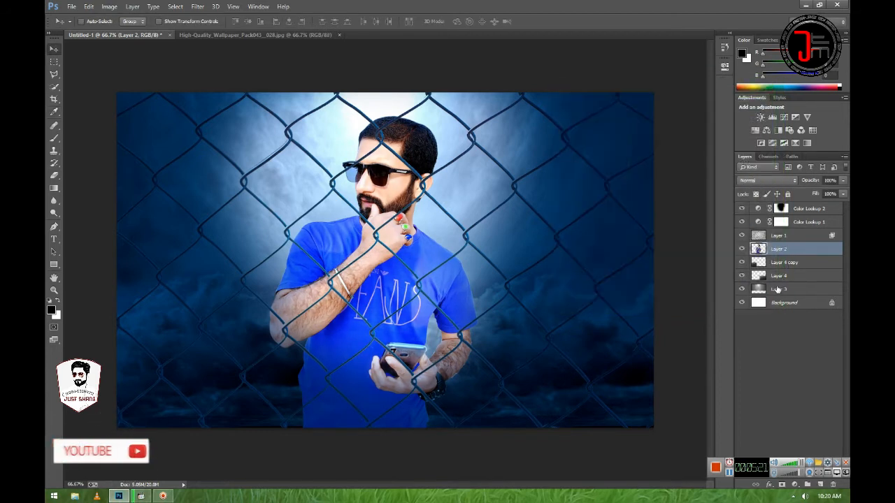
# - Darken the sky on Layer 3 with Curves, pulling the RGB midtones down to input 133, output 118
pyautogui.click(776, 289)
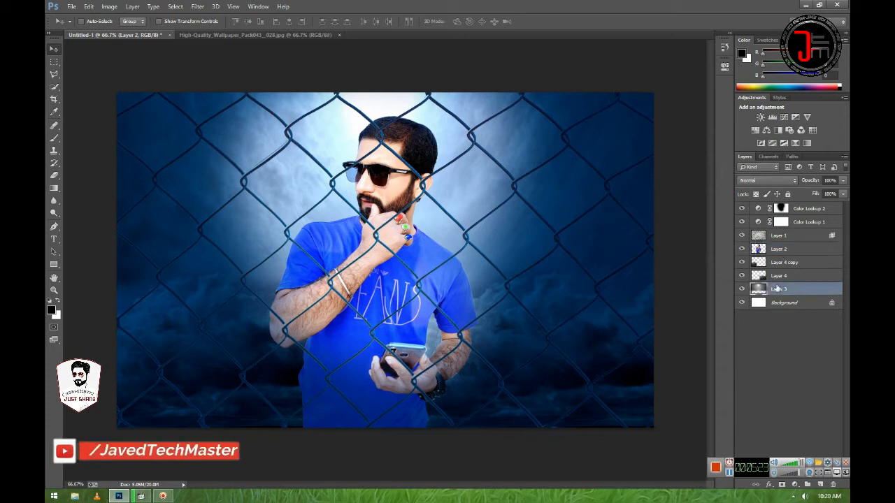
pyautogui.click(109, 6)
pyautogui.moveTo(126, 32)
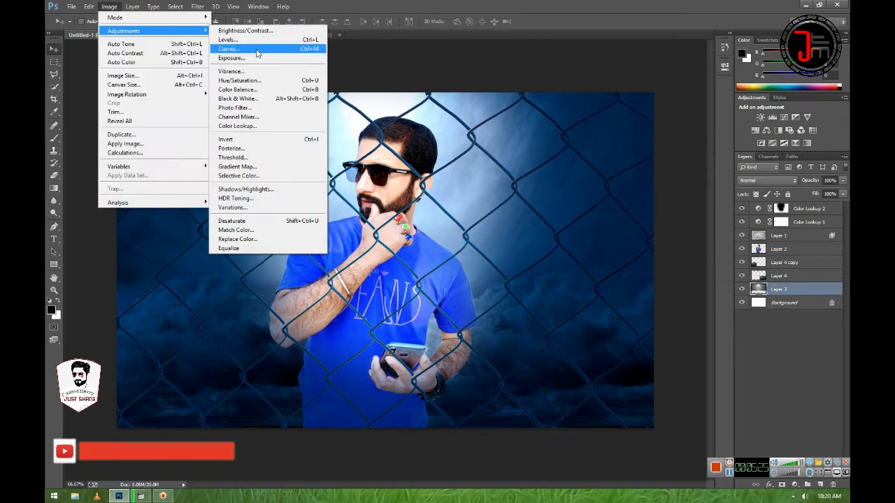
pyautogui.click(283, 49)
pyautogui.moveTo(656, 186); pyautogui.dragTo(656, 191)
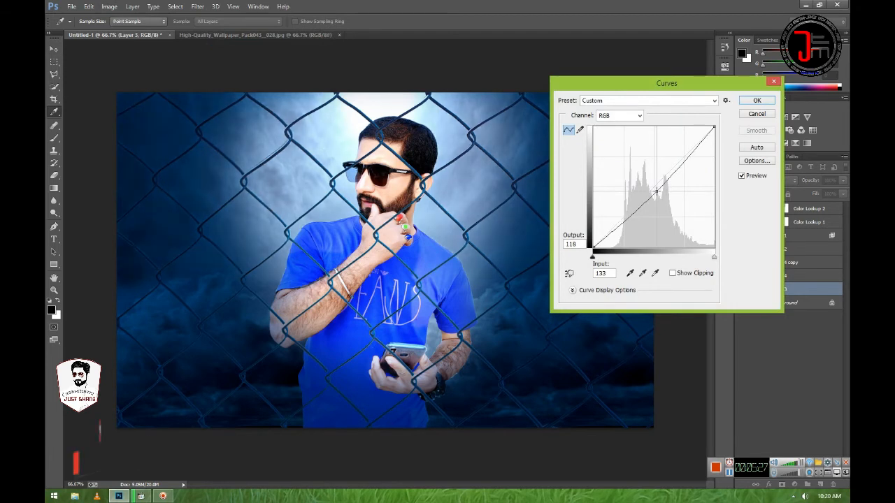
pyautogui.click(755, 100)
# - Examine the graded composite both close up and as a whole
pyautogui.hotkey('ctrl', '+')
pyautogui.hotkey('ctrl', '+')
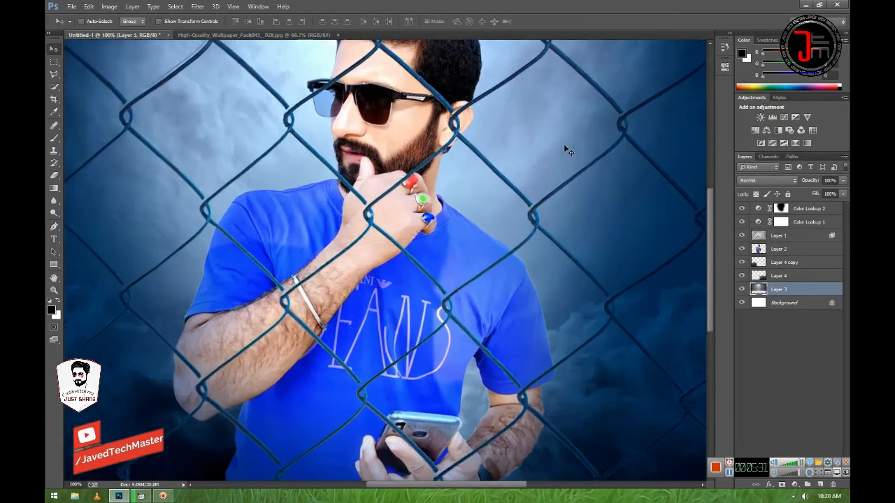
pyautogui.hotkey('ctrl', '-')
pyautogui.hotkey('ctrl', '-')
pyautogui.hotkey('ctrl', '-')
pyautogui.hotkey('ctrl', '+')
pyautogui.hotkey('ctrl', '-')
pyautogui.hotkey('ctrl', '-')
pyautogui.hotkey('ctrl', '+')
pyautogui.hotkey('ctrl', '+')
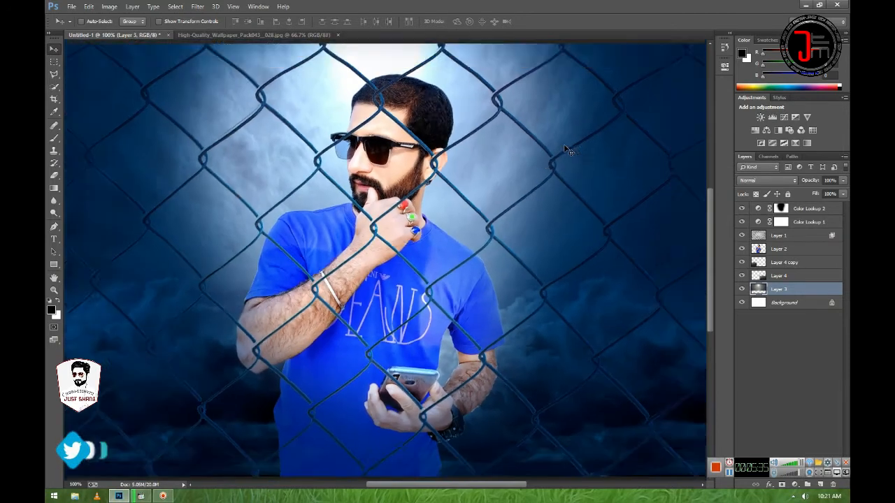
pyautogui.hotkey('ctrl', '-')
pyautogui.hotkey('ctrl', '-')
pyautogui.hotkey('ctrl', '+')
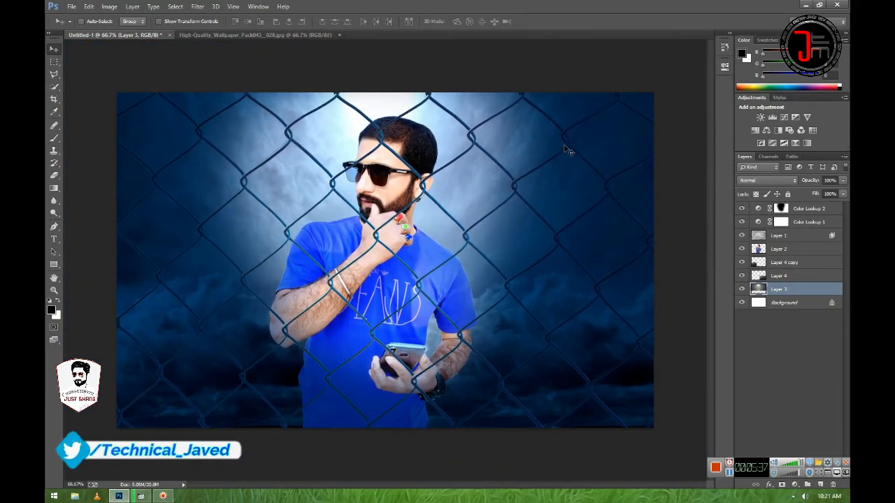
# - In the ship wallpaper document, select the rectangular cloud area to the right of the ship and copy it
pyautogui.click(819, 211)
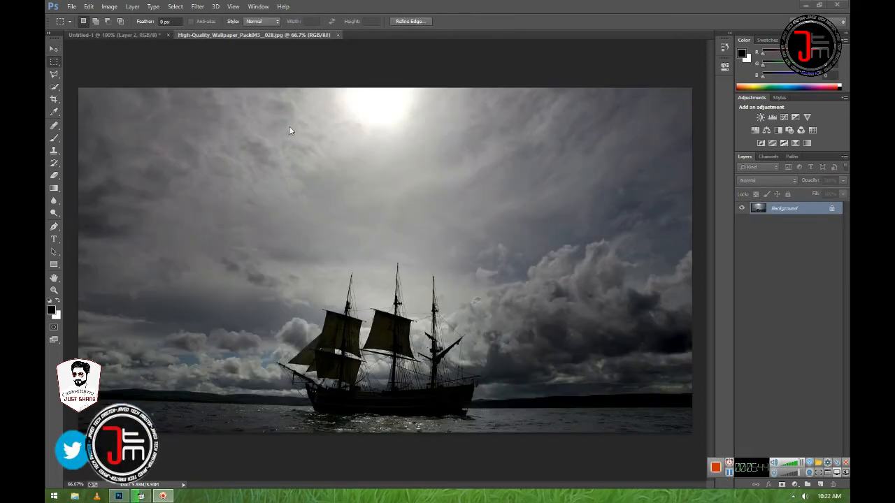
pyautogui.moveTo(474, 208)
pyautogui.mouseDown()
pyautogui.moveTo(601, 320)
pyautogui.moveTo(692, 378)
pyautogui.mouseUp()
pyautogui.click(89, 6)
pyautogui.click(96, 70)
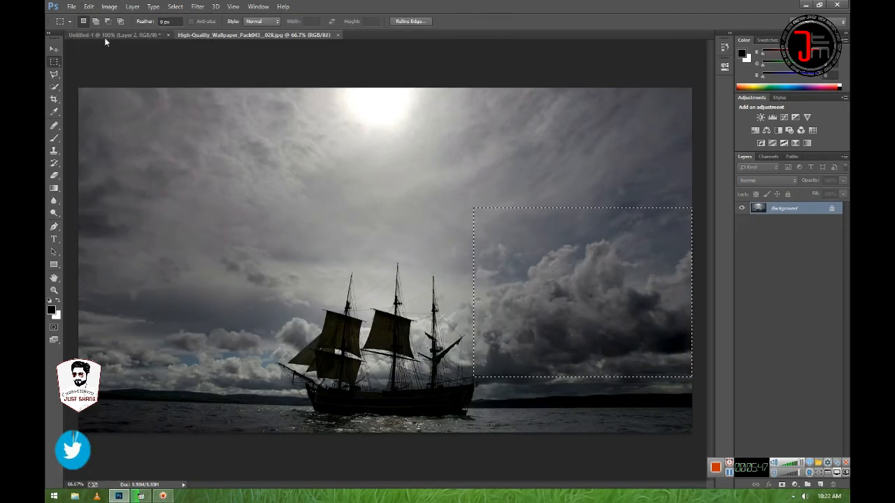
# - Paste the copied clouds into the sunglasses lens selection of the composite and scale them down as a reflection with Free Transform
pyautogui.click(77, 34)
pyautogui.click(89, 6)
pyautogui.moveTo(119, 99)
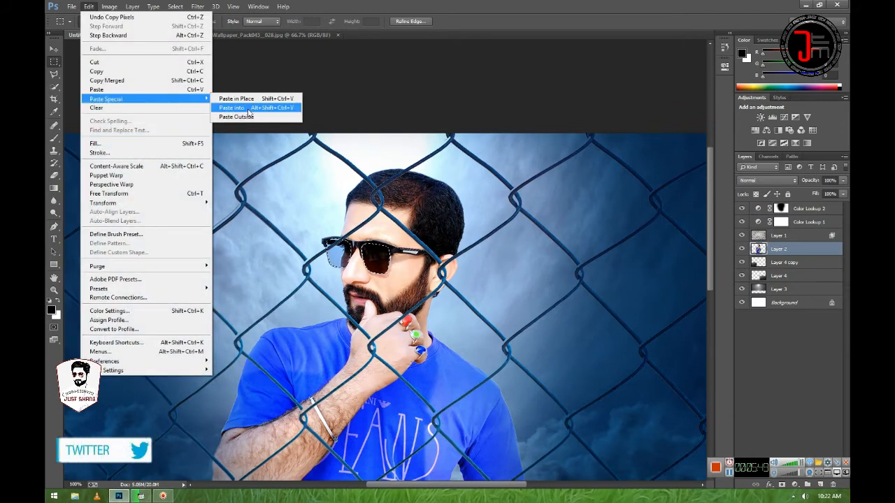
pyautogui.click(238, 107)
pyautogui.hotkey('ctrl', 't')
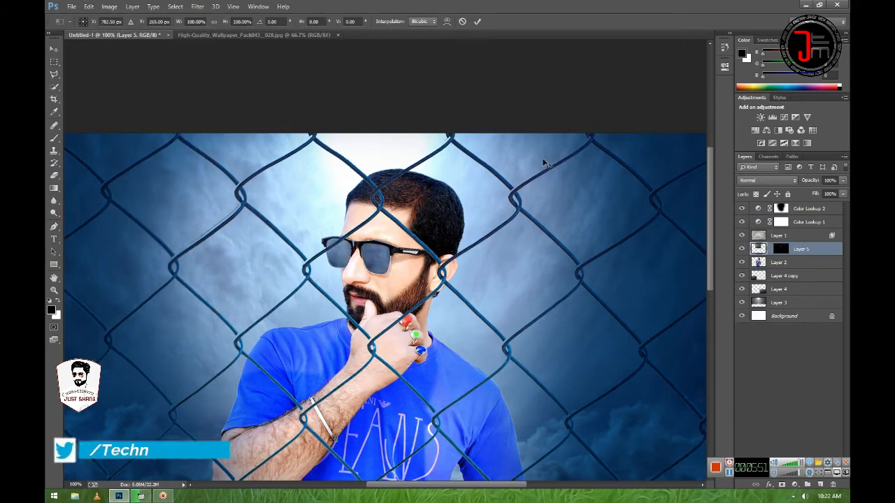
pyautogui.moveTo(520, 389); pyautogui.dragTo(456, 332)
pyautogui.press('Return')
pyautogui.hotkey('ctrl', '-')
pyautogui.hotkey('ctrl', '-')
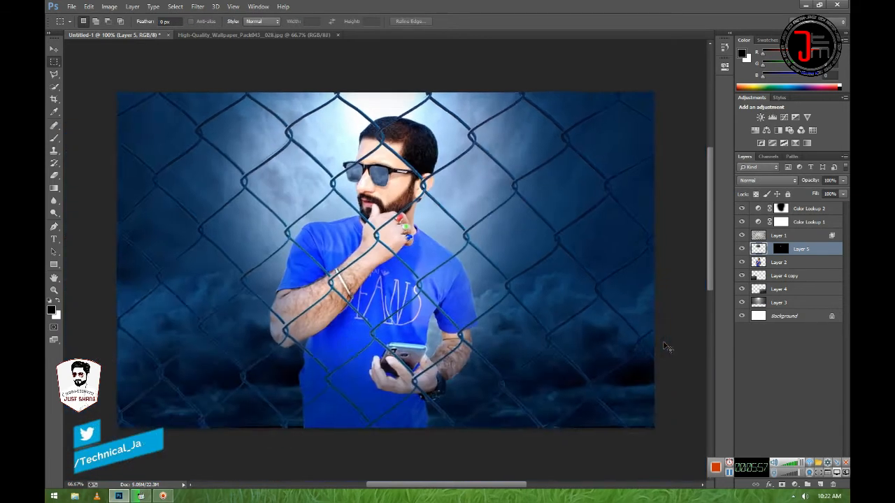
pyautogui.hotkey('ctrl', '+')
pyautogui.hotkey('ctrl', '+')
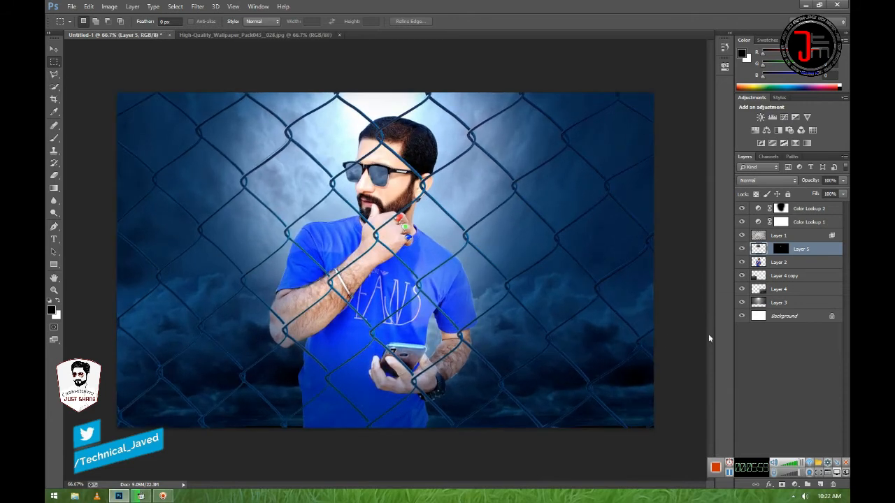
# - Add a Photo Filter adjustment directly above the man's layer and set its filter colour to dark blue #2f337f
pyautogui.click(811, 262)
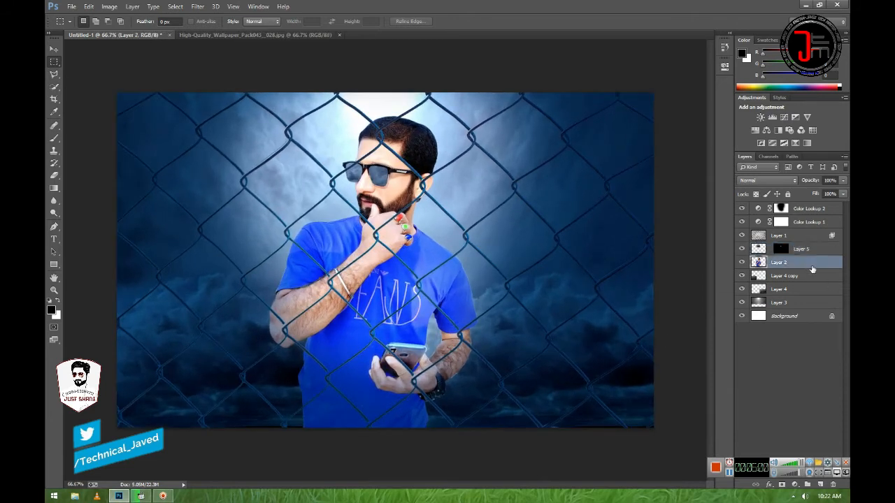
pyautogui.click(795, 486)
pyautogui.click(800, 420)
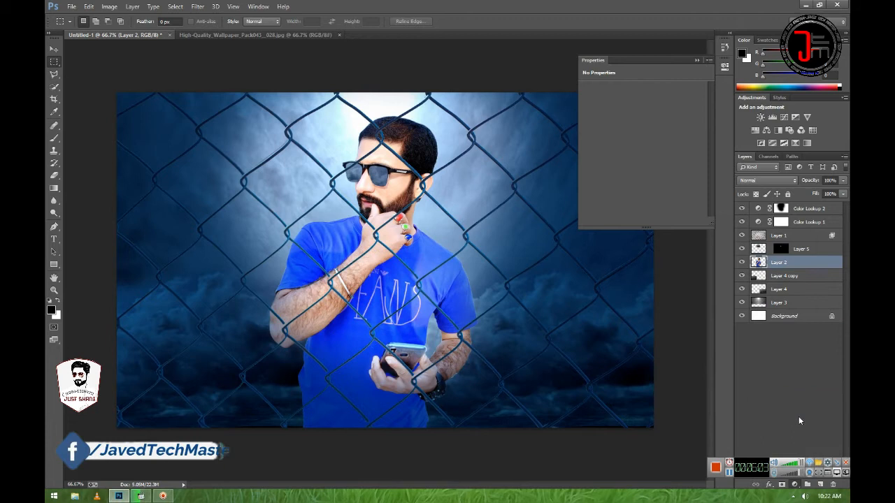
pyautogui.click(616, 105)
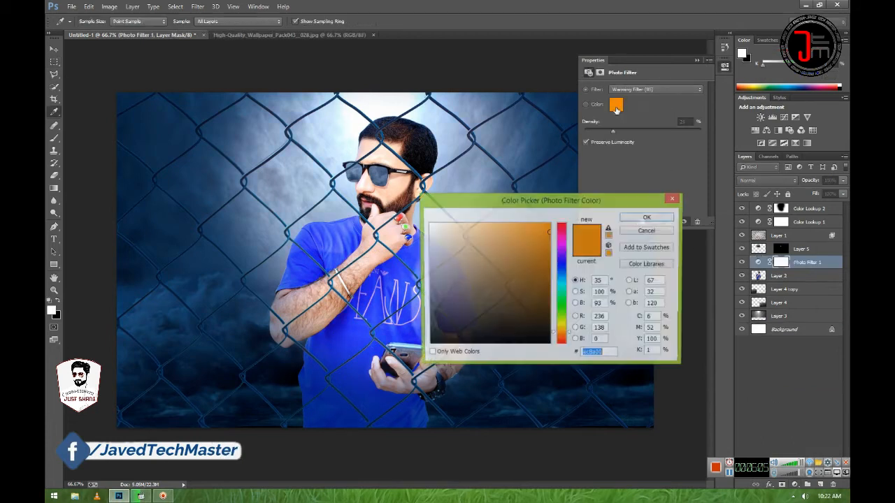
pyautogui.click(560, 277)
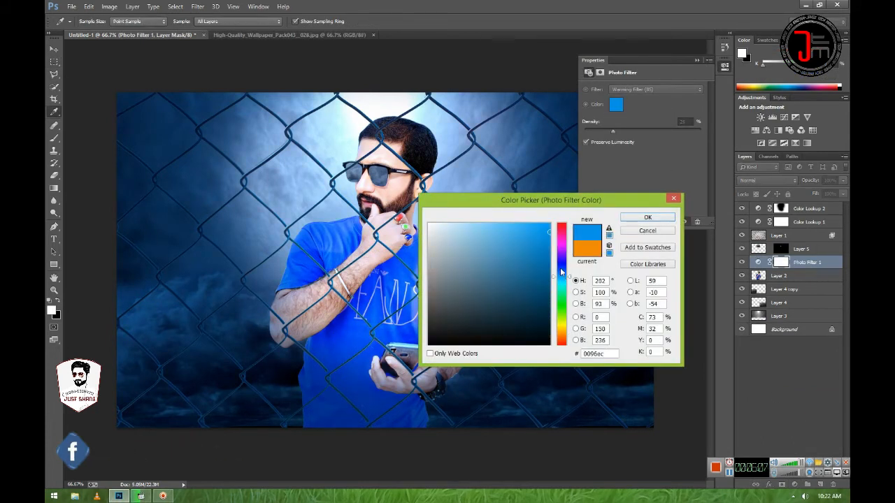
pyautogui.click(546, 126)
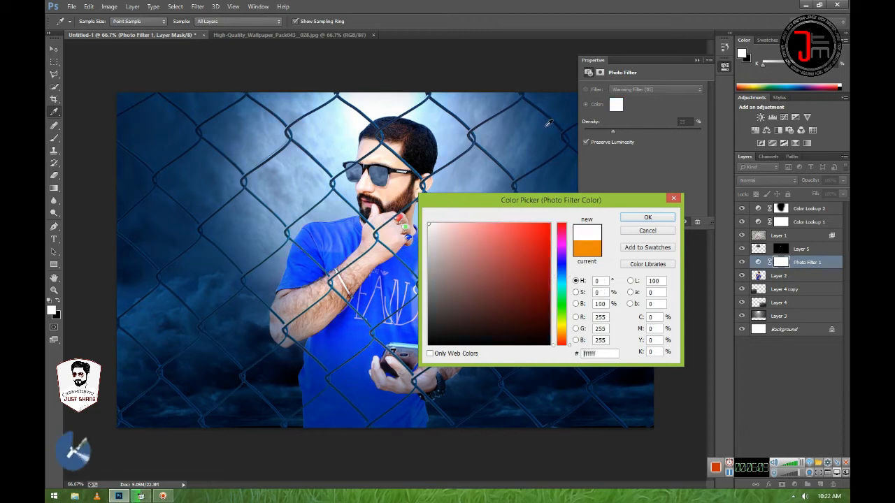
pyautogui.click(561, 265)
pyautogui.click(522, 249)
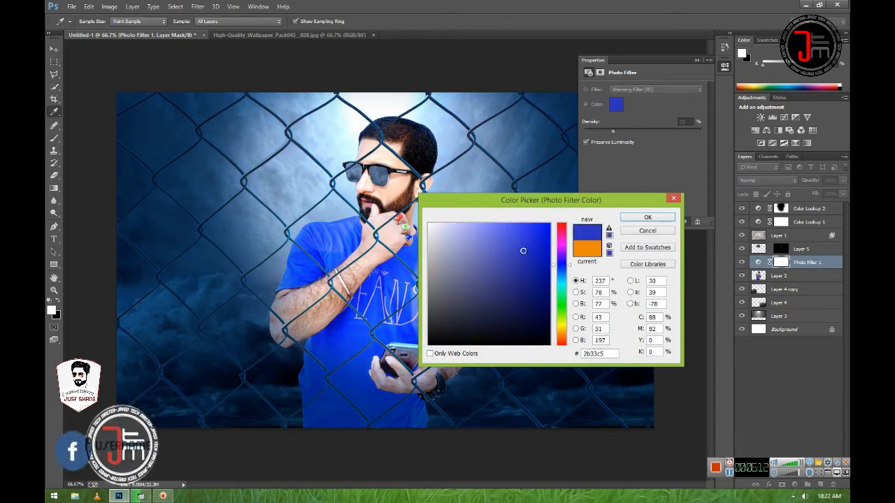
pyautogui.click(495, 256)
pyautogui.click(504, 283)
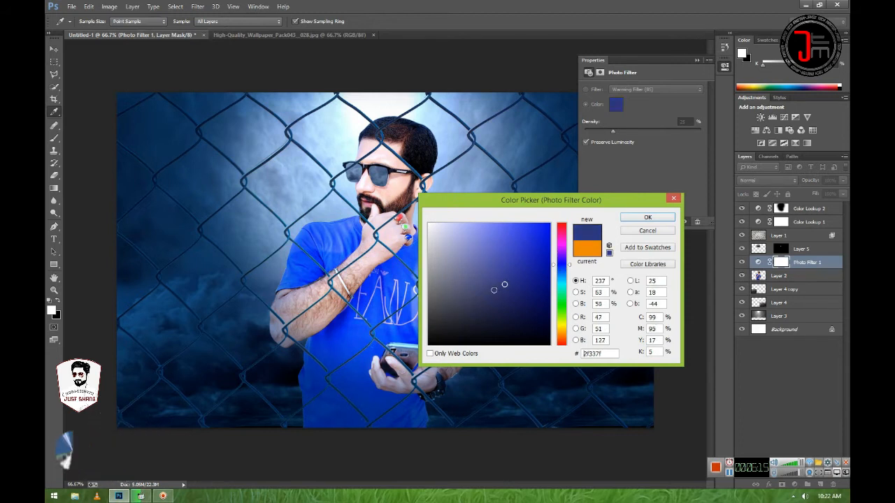
pyautogui.click(646, 217)
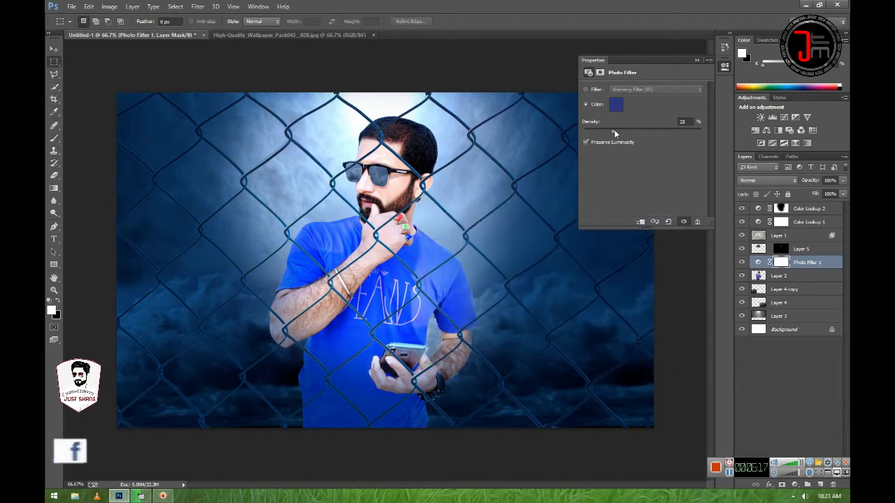
# - Raise the Photo Filter's density to about 38% and clip the adjustment to the man's layer
pyautogui.moveTo(621, 132); pyautogui.dragTo(624, 132)
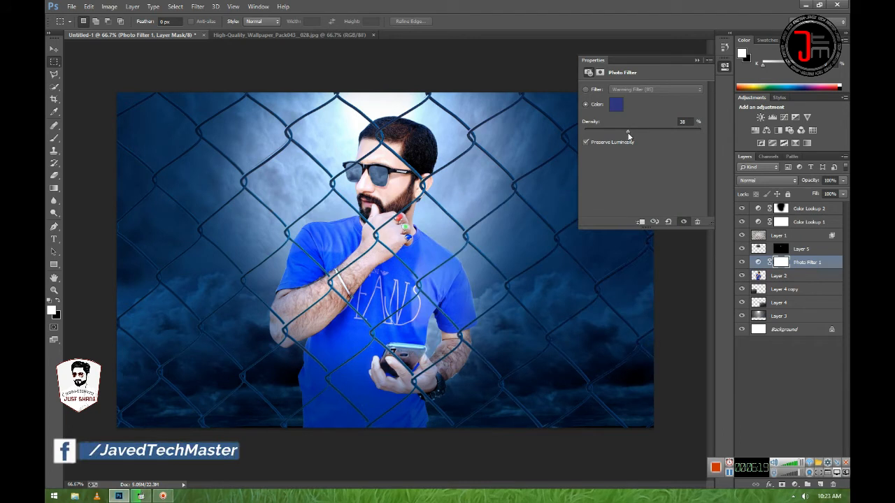
pyautogui.click(697, 60)
pyautogui.rightClick(797, 272)
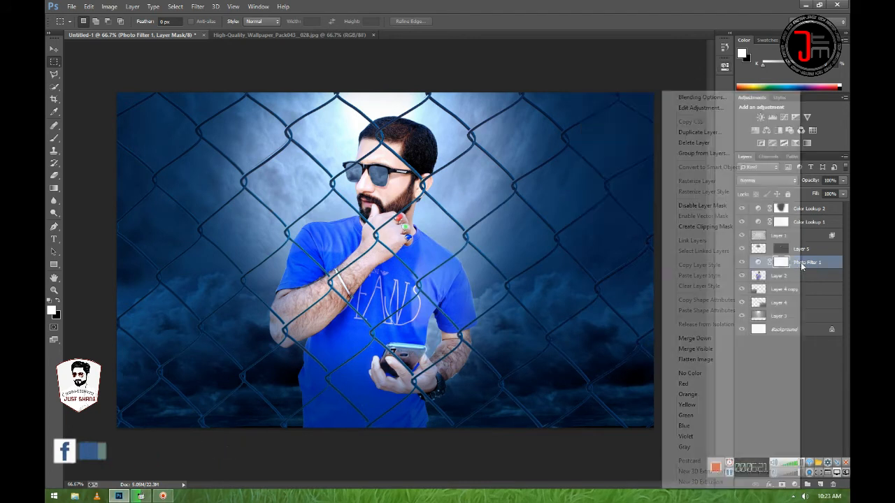
pyautogui.click(714, 227)
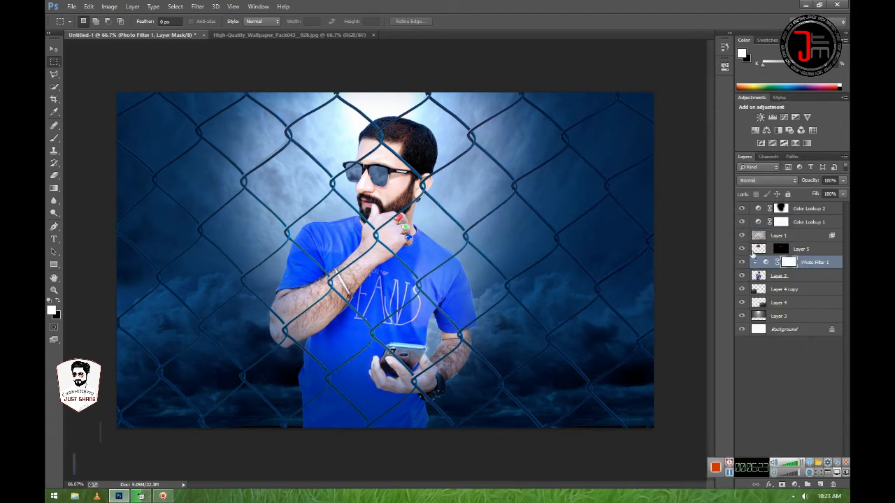
pyautogui.click(743, 263)
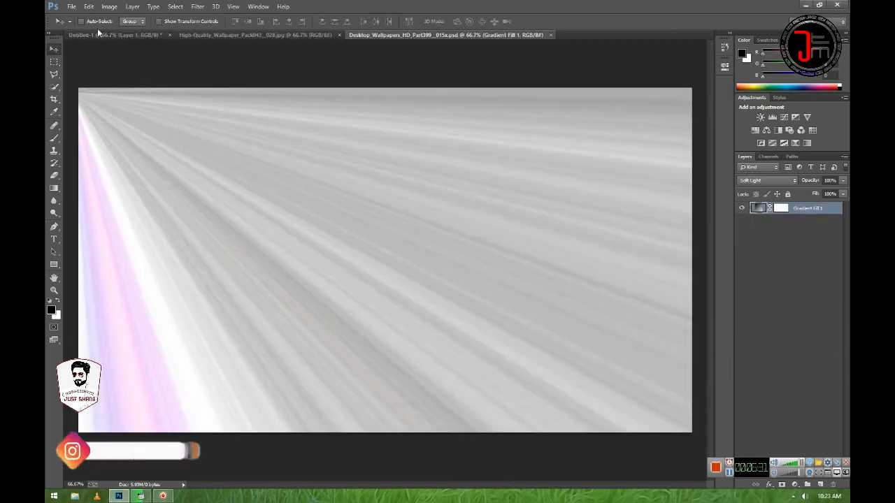
# - Copy the light-ray gradient fill layer from the Desktop_Wallpapers_HD_Part399__015x.psd document into the composite, directly above the fence layer
pyautogui.moveTo(120, 134); pyautogui.dragTo(150, 149)
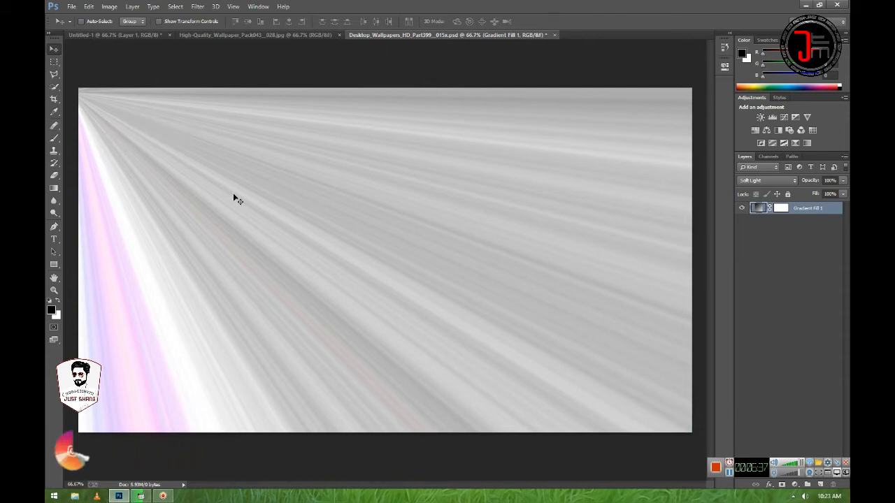
pyautogui.click(741, 208)
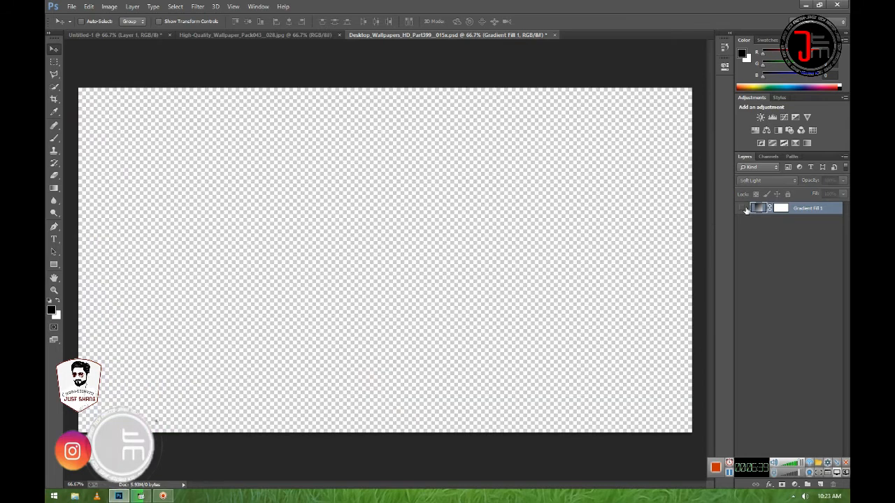
pyautogui.click(742, 208)
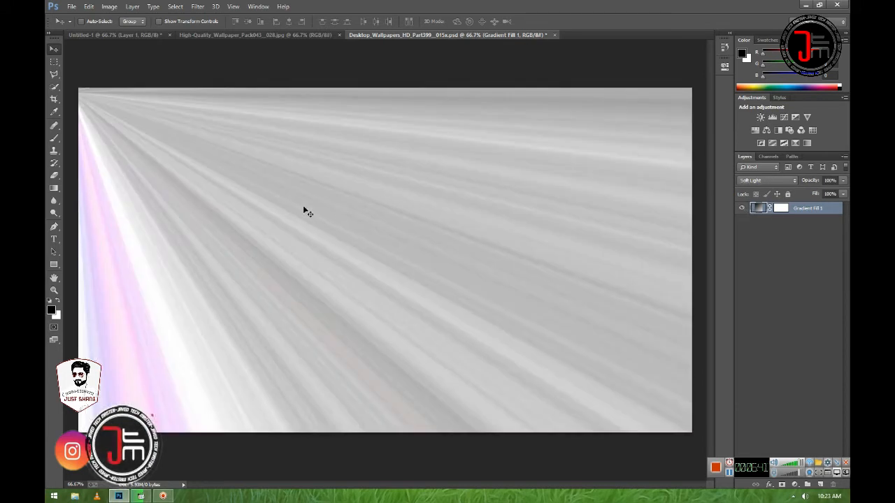
pyautogui.click(114, 35)
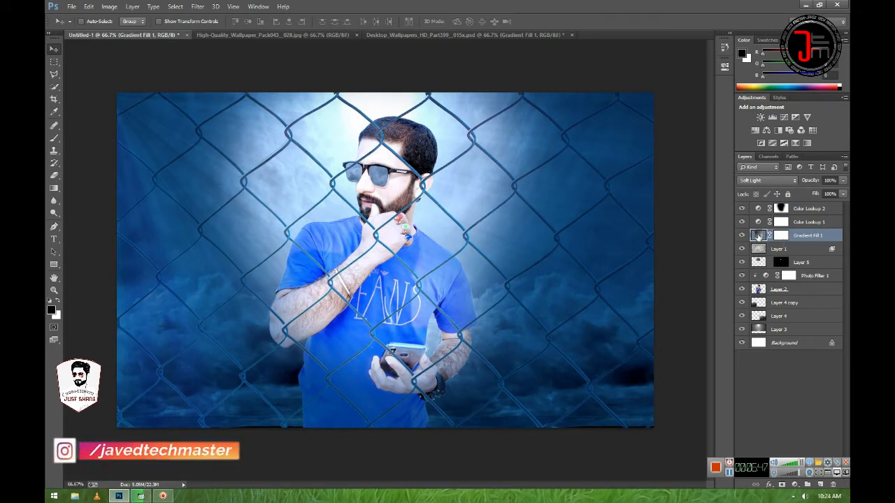
# - Reposition the gradient fill so its light rays radiate from the bright glow above the man's head
pyautogui.doubleClick(758, 237)
pyautogui.moveTo(473, 133); pyautogui.dragTo(717, 174)
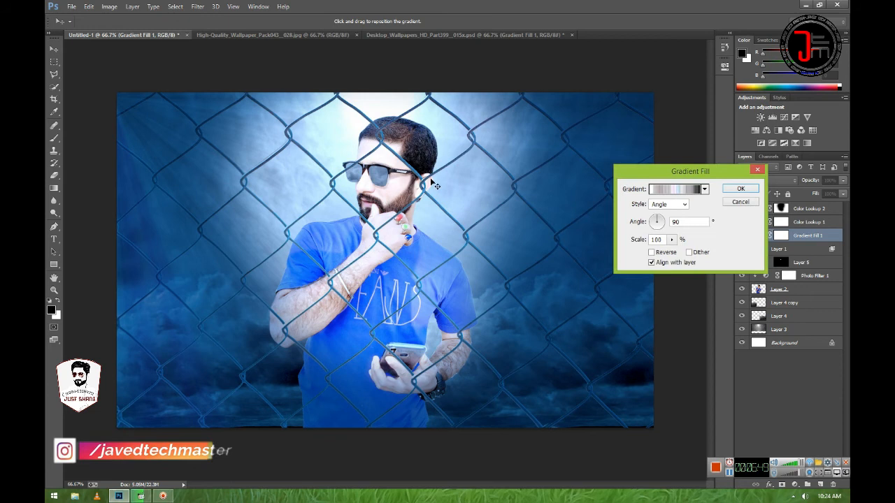
pyautogui.moveTo(265, 170); pyautogui.dragTo(526, 164)
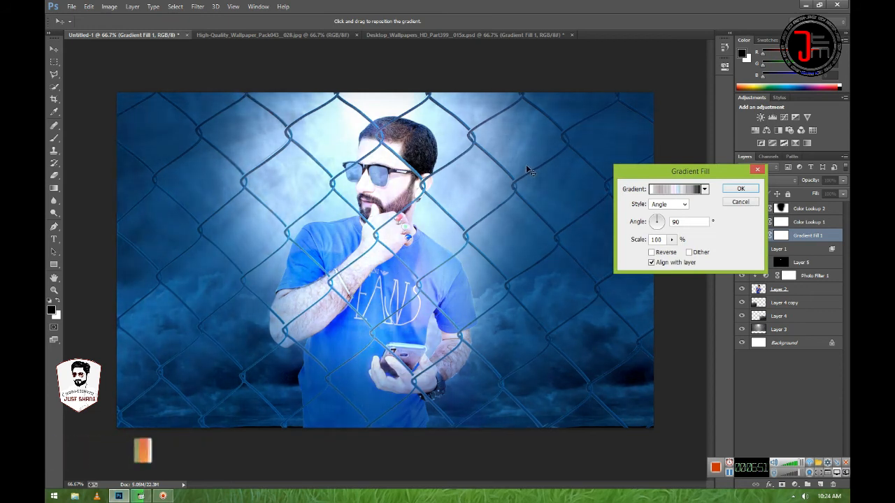
pyautogui.click(737, 190)
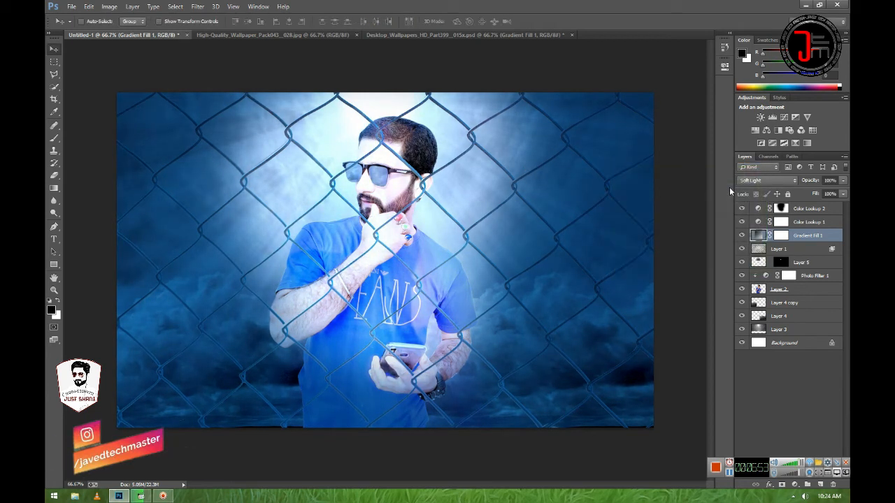
# - Try other blend modes on the light-ray gradient layer, from Hard Light through Luminosity, and return it to Soft Light
pyautogui.click(780, 183)
pyautogui.click(755, 314)
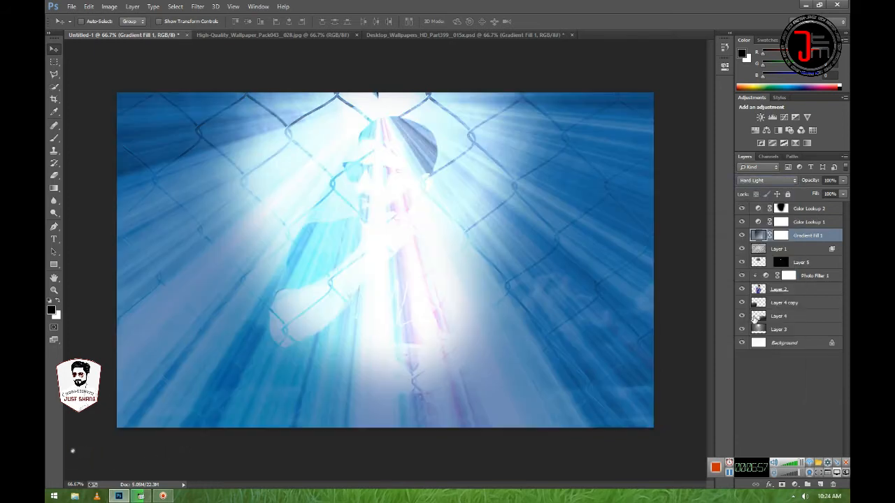
pyautogui.click(766, 181)
pyautogui.click(759, 198)
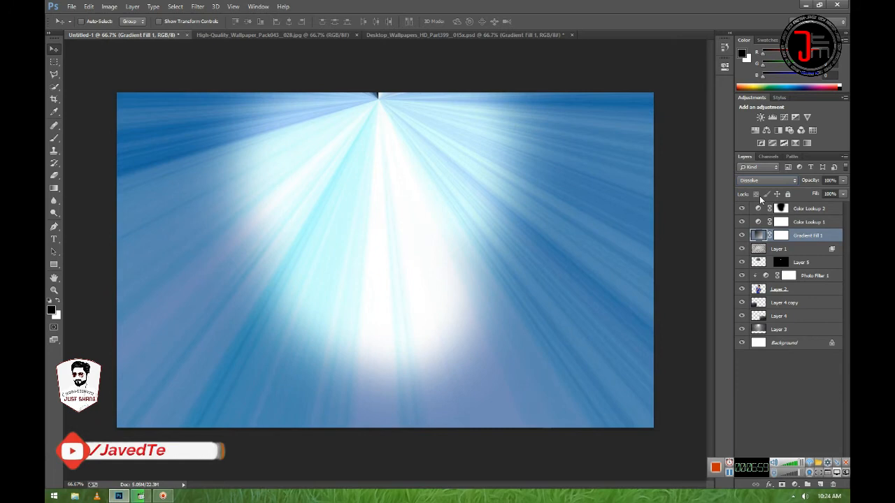
pyautogui.press('Down')
pyautogui.press('Down')
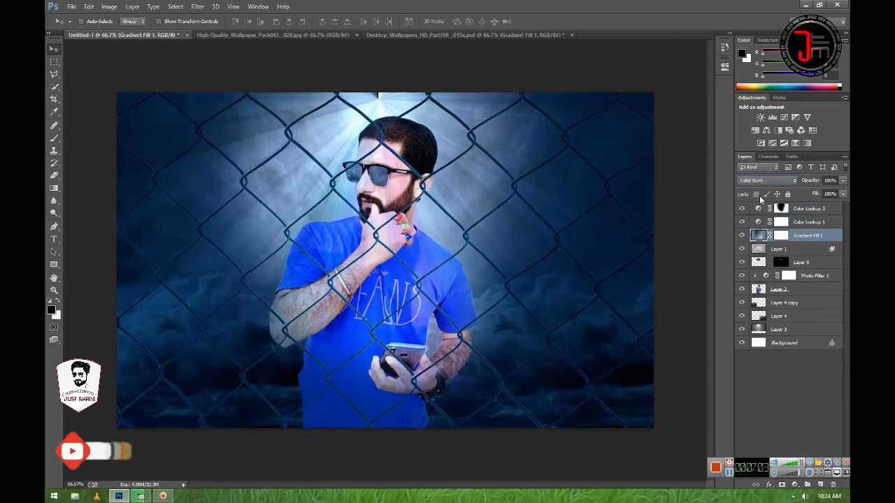
pyautogui.press('Down')
pyautogui.press('Down')
pyautogui.press('Down')
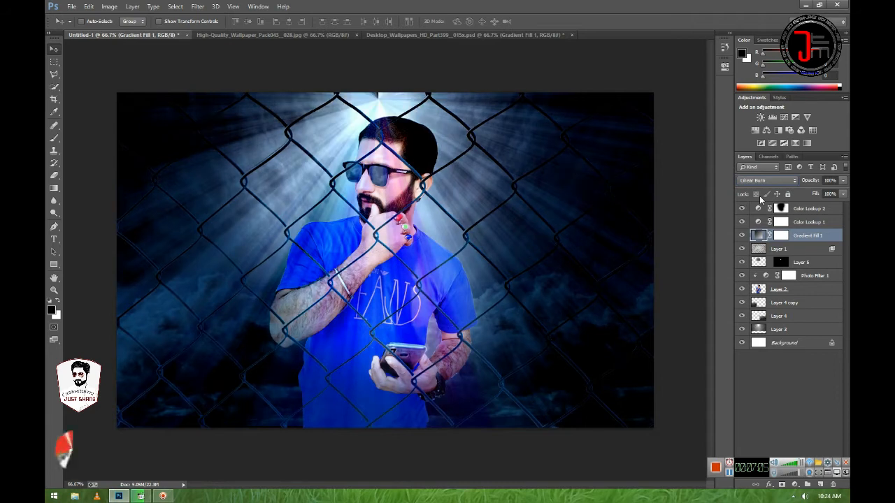
pyautogui.press('Down')
pyautogui.press('Down')
pyautogui.press('Down')
pyautogui.press('Down')
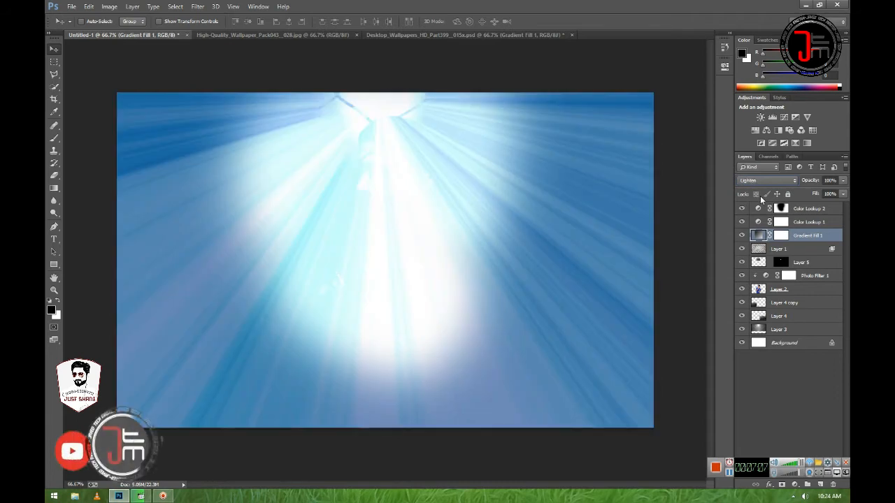
pyautogui.press('Down')
pyautogui.press('Down')
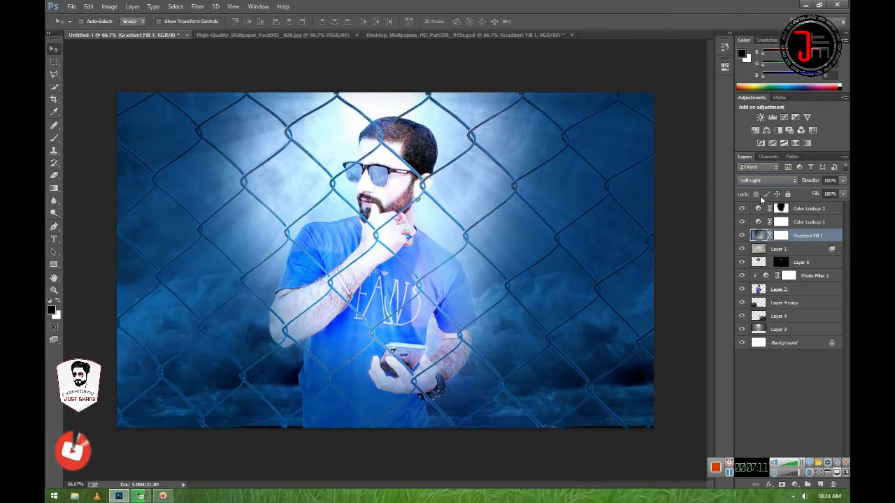
pyautogui.press('Down')
pyautogui.press('Down')
pyautogui.press('Down')
pyautogui.press('Down')
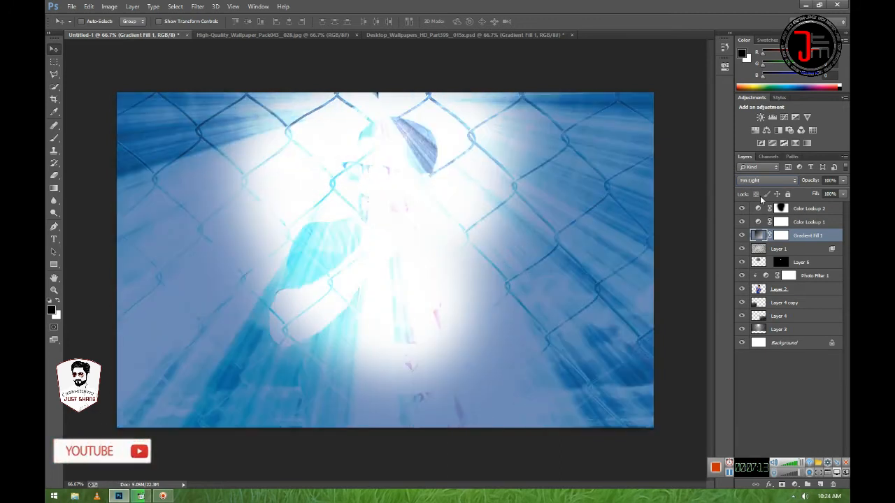
pyautogui.press('Down')
pyautogui.press('Down')
pyautogui.press('Down')
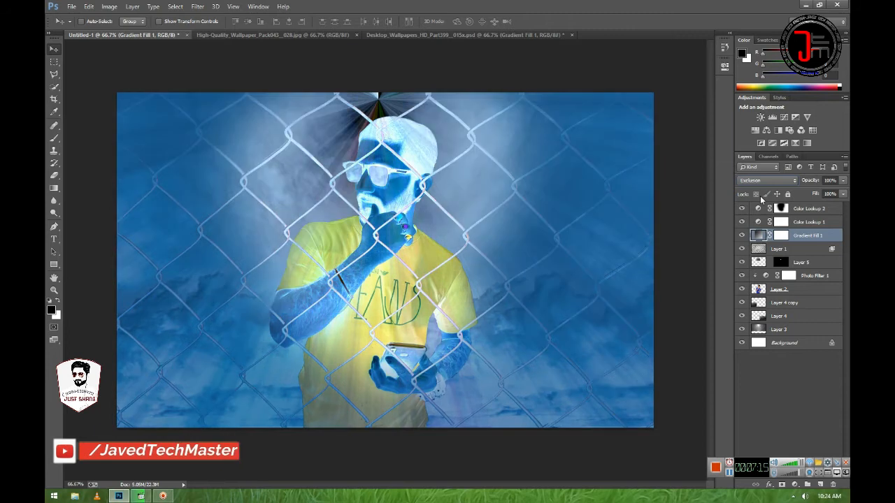
pyautogui.press('Down')
pyautogui.press('Down')
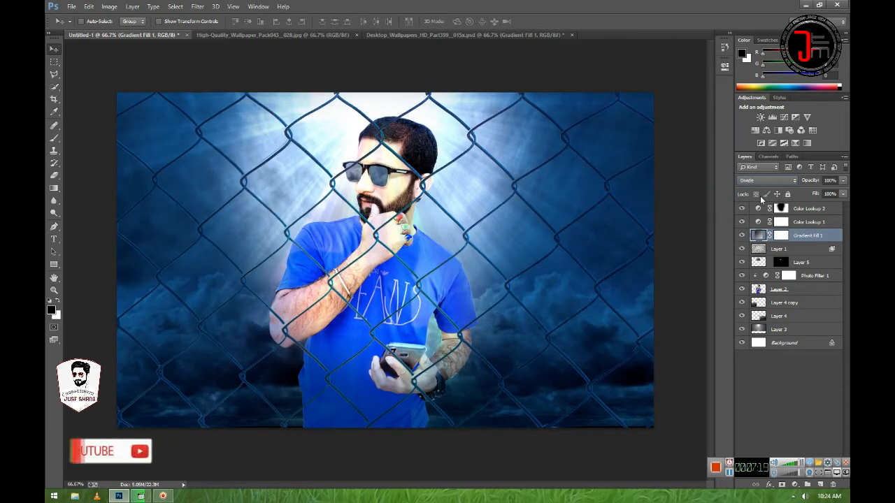
pyautogui.press('Down')
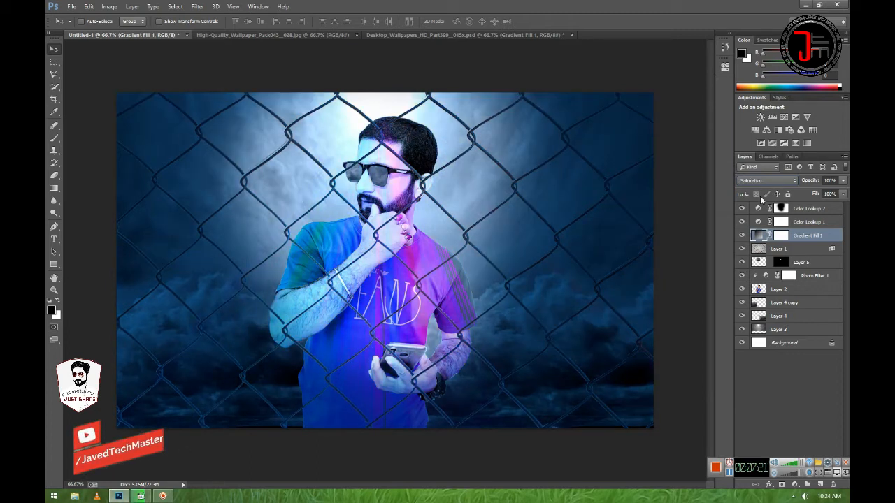
pyautogui.press('Down')
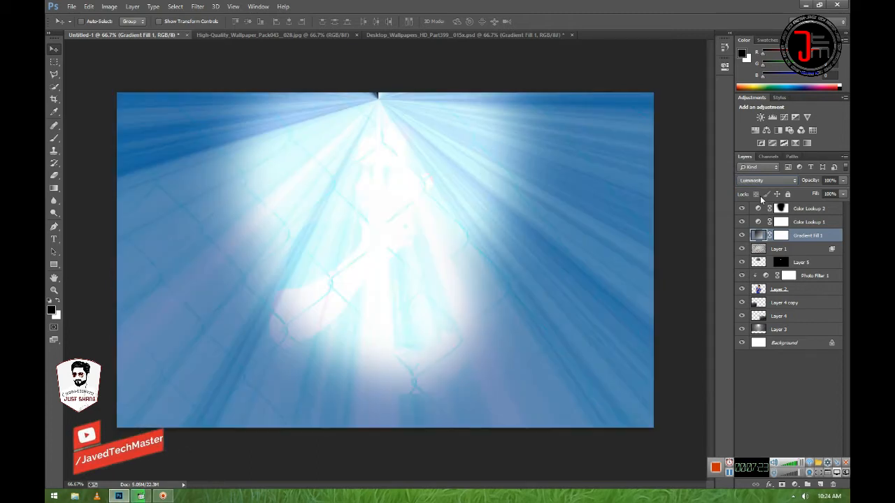
pyautogui.click(755, 183)
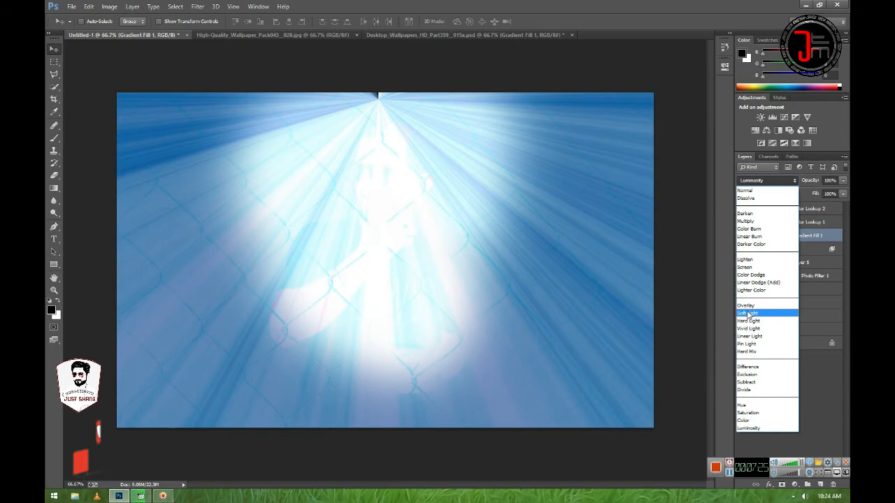
pyautogui.click(749, 314)
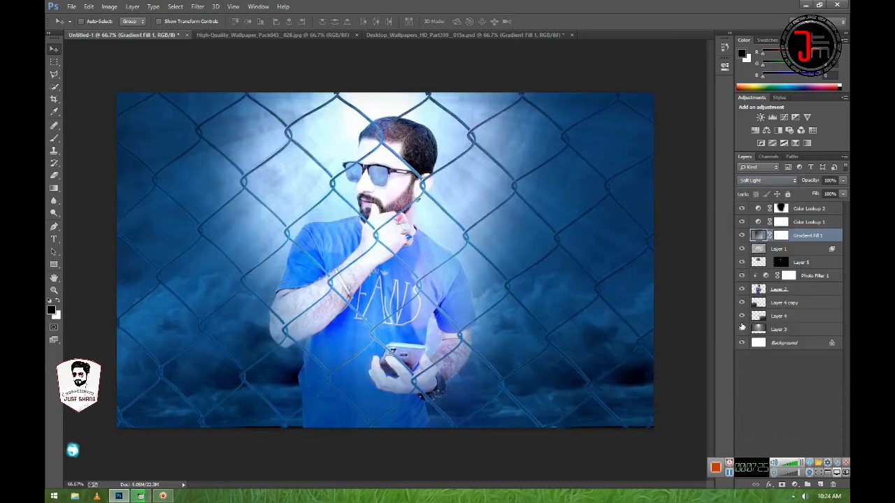
# - Rasterize the light-ray gradient and erase it over the man with a soft 149 px Eraser at 0% hardness
pyautogui.click(51, 179)
pyautogui.click(437, 201)
pyautogui.click(437, 196)
pyautogui.rightClick(400, 183)
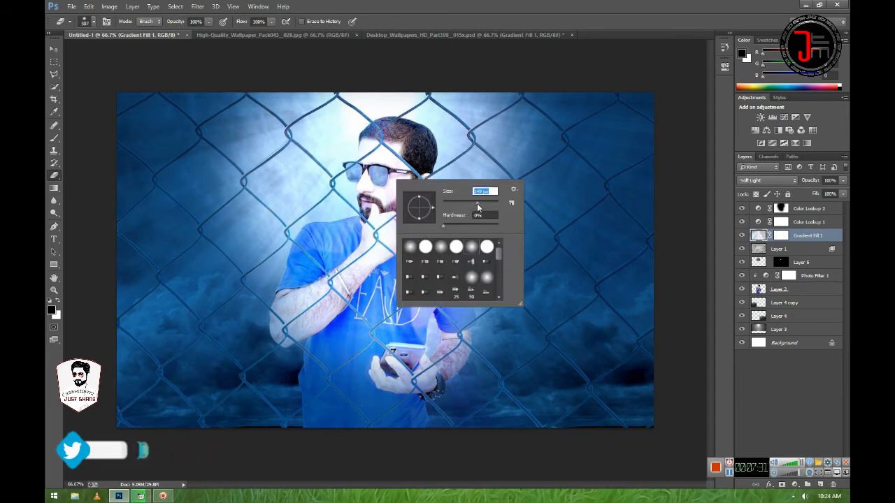
pyautogui.moveTo(407, 151)
pyautogui.mouseDown()
pyautogui.moveTo(383, 137)
pyautogui.moveTo(393, 145)
pyautogui.moveTo(365, 182)
pyautogui.moveTo(417, 196)
pyautogui.moveTo(397, 203)
pyautogui.moveTo(423, 190)
pyautogui.moveTo(375, 249)
pyautogui.moveTo(403, 237)
pyautogui.moveTo(299, 318)
pyautogui.moveTo(299, 299)
pyautogui.moveTo(311, 303)
pyautogui.moveTo(308, 272)
pyautogui.moveTo(351, 243)
pyautogui.moveTo(330, 253)
pyautogui.moveTo(404, 260)
pyautogui.moveTo(414, 278)
pyautogui.moveTo(423, 266)
pyautogui.moveTo(448, 336)
pyautogui.moveTo(413, 366)
pyautogui.moveTo(401, 346)
pyautogui.moveTo(372, 337)
pyautogui.moveTo(347, 435)
pyautogui.moveTo(419, 350)
pyautogui.moveTo(402, 433)
pyautogui.moveTo(419, 399)
pyautogui.moveTo(343, 414)
pyautogui.moveTo(353, 322)
pyautogui.moveTo(314, 432)
pyautogui.moveTo(326, 324)
pyautogui.mouseUp()
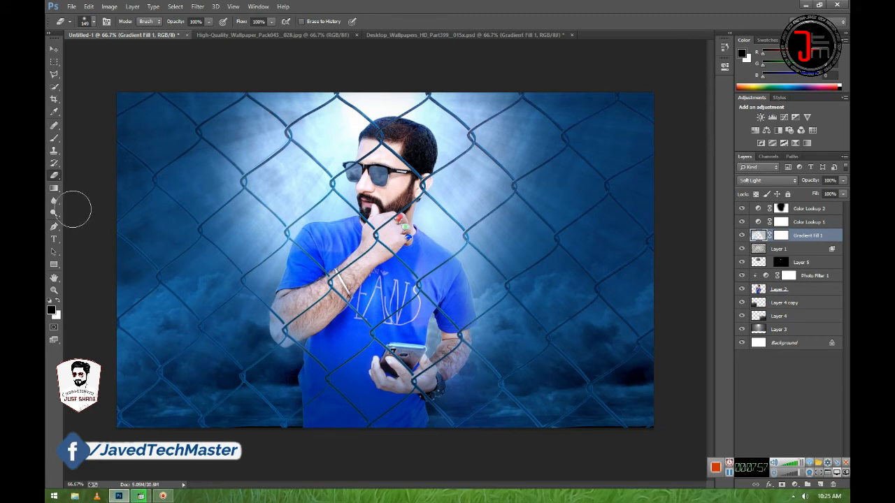
pyautogui.click(54, 49)
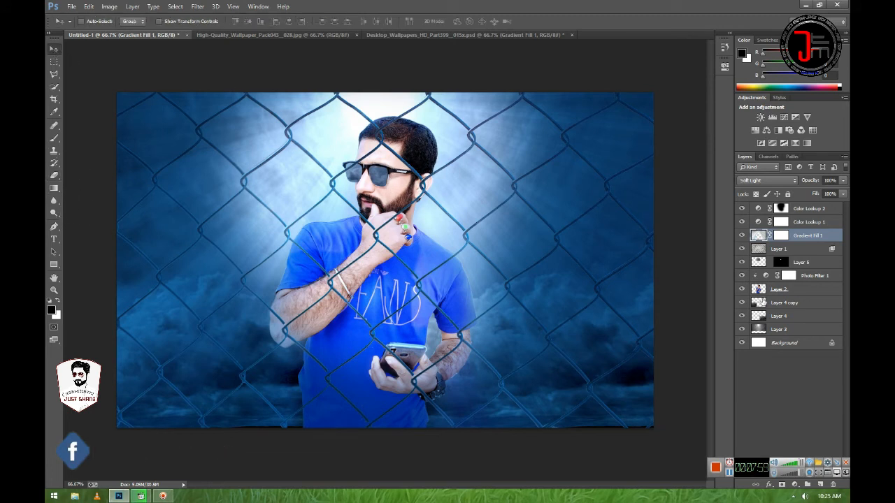
# - Move the light-ray gradient layer below the fence layer and compare the composite with and without the rays
pyautogui.click(743, 236)
pyautogui.click(743, 235)
pyautogui.click(743, 236)
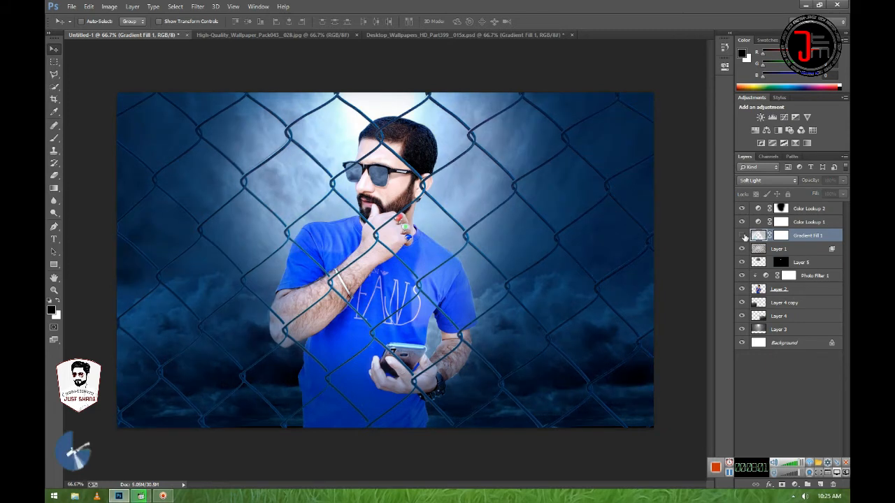
pyautogui.click(742, 236)
pyautogui.click(742, 235)
pyautogui.click(742, 235)
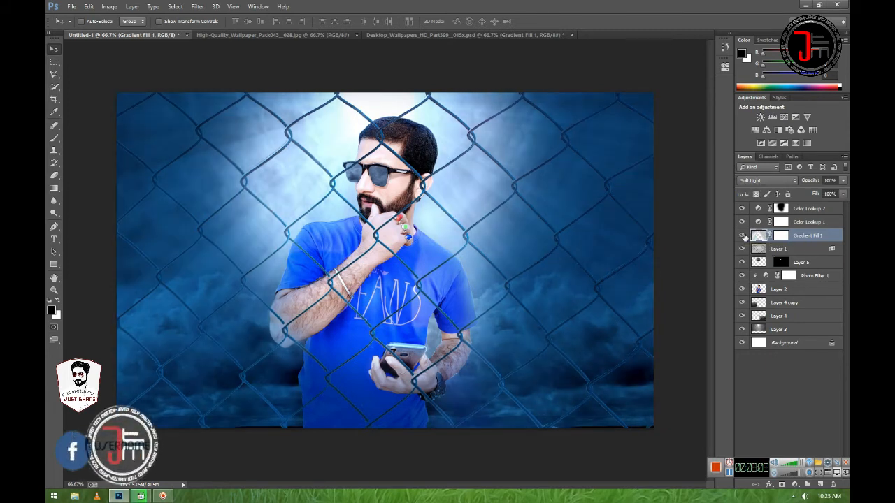
pyautogui.moveTo(810, 236); pyautogui.dragTo(812, 257)
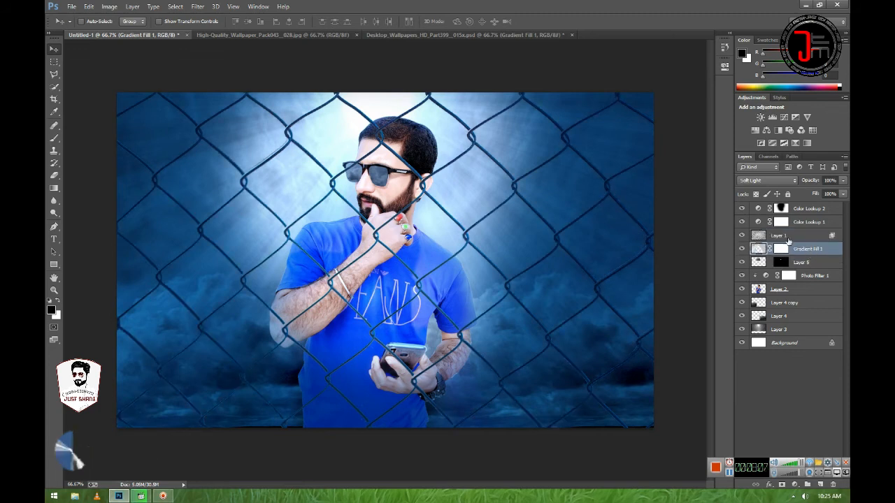
pyautogui.click(742, 250)
pyautogui.click(741, 250)
pyautogui.click(741, 250)
pyautogui.click(742, 250)
pyautogui.click(741, 249)
pyautogui.click(742, 250)
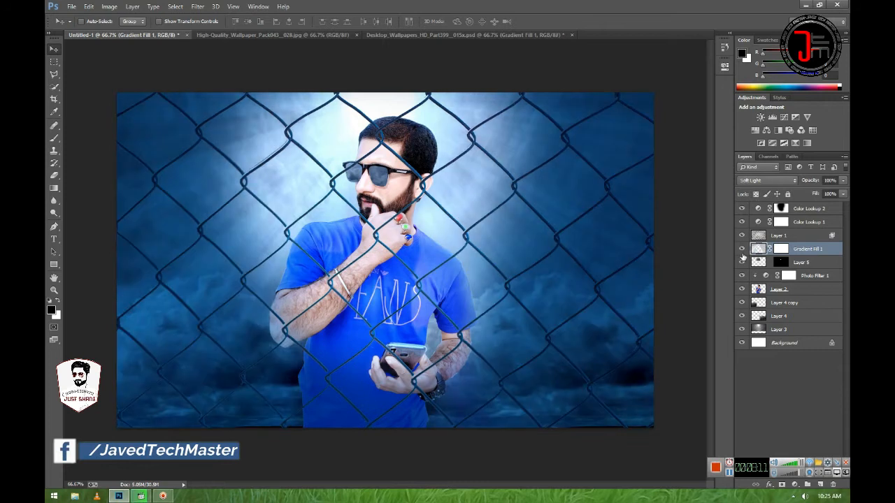
# - Lower the light-ray gradient layer's opacity to 62% and compare the image with and without it
pyautogui.click(842, 181)
pyautogui.moveTo(841, 191); pyautogui.dragTo(829, 193)
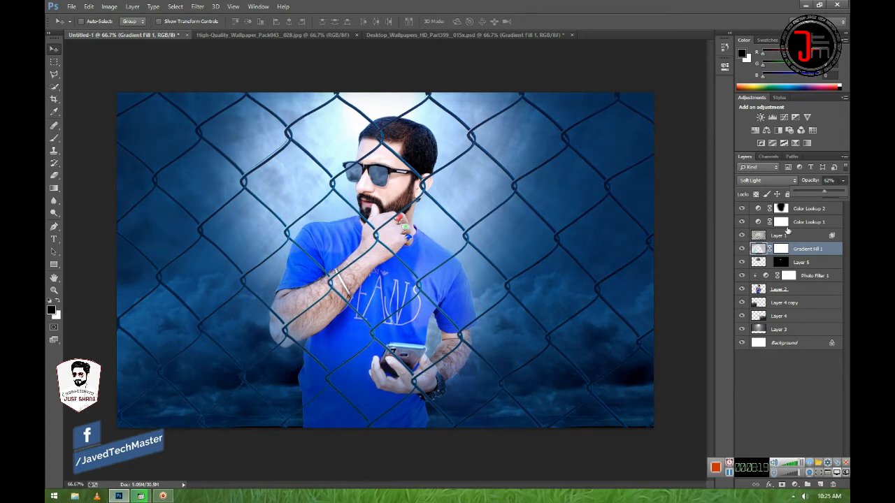
pyautogui.click(742, 249)
pyautogui.click(742, 249)
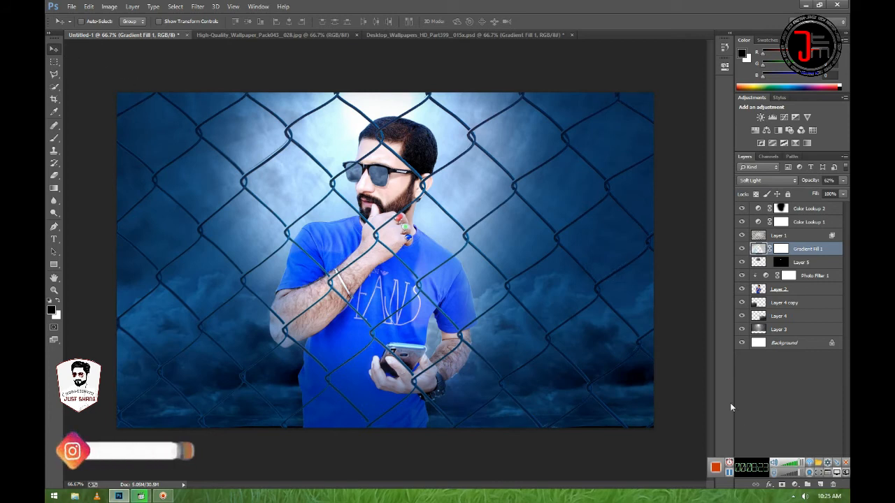
# - Add an empty layer above the light-ray gradient layer and undo it
pyautogui.click(820, 485)
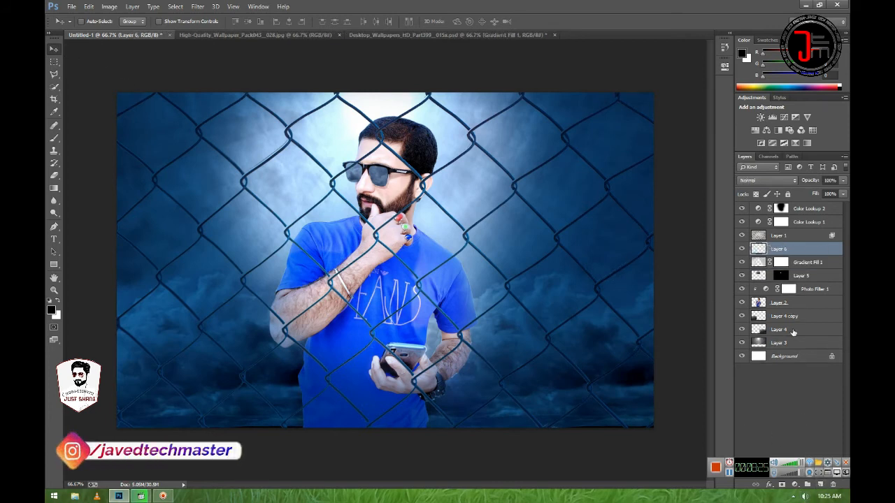
pyautogui.hotkey('ctrl', 'z')
# - Add a new layer above Color Lookup 2 and fill it with the merged composite using Apply Image
pyautogui.click(808, 209)
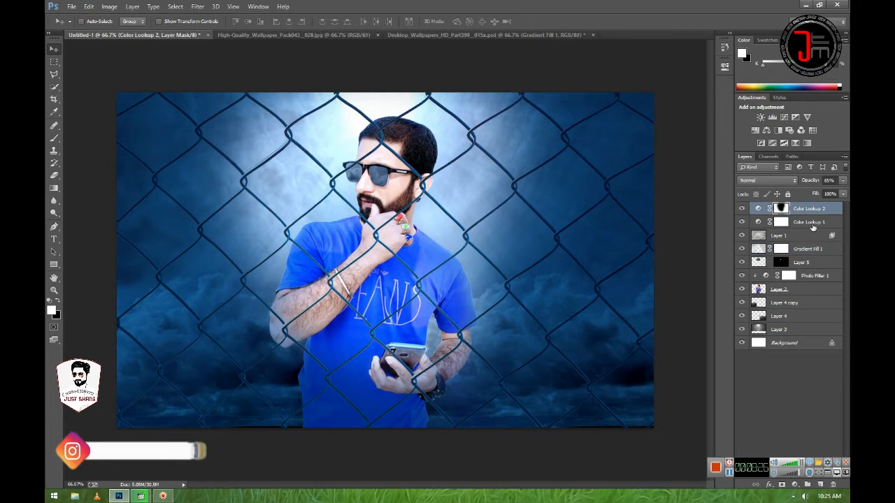
pyautogui.click(821, 484)
pyautogui.click(110, 7)
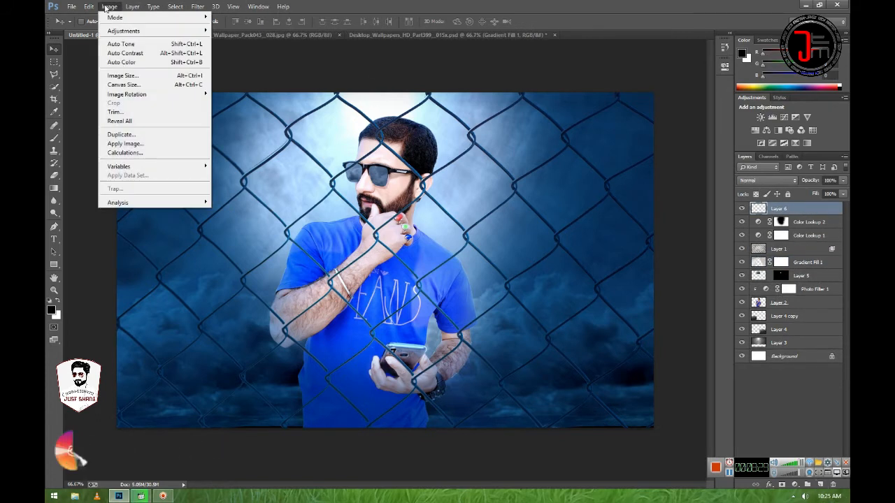
pyautogui.click(130, 146)
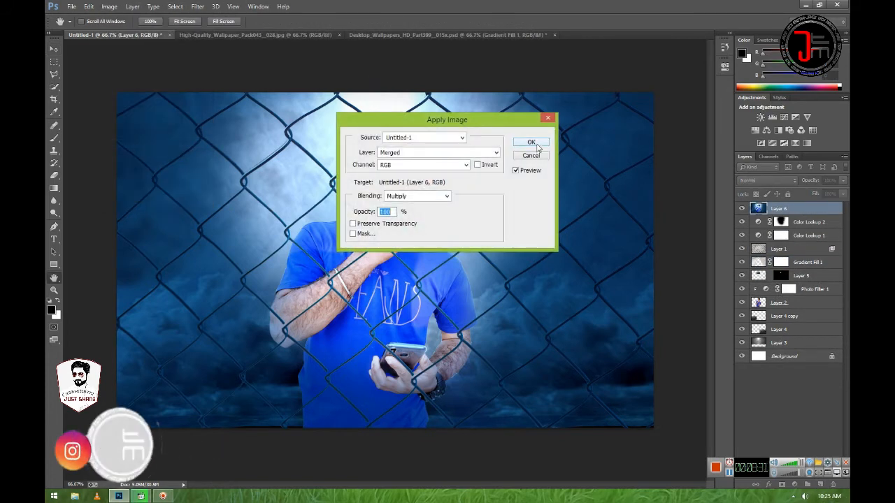
pyautogui.click(531, 143)
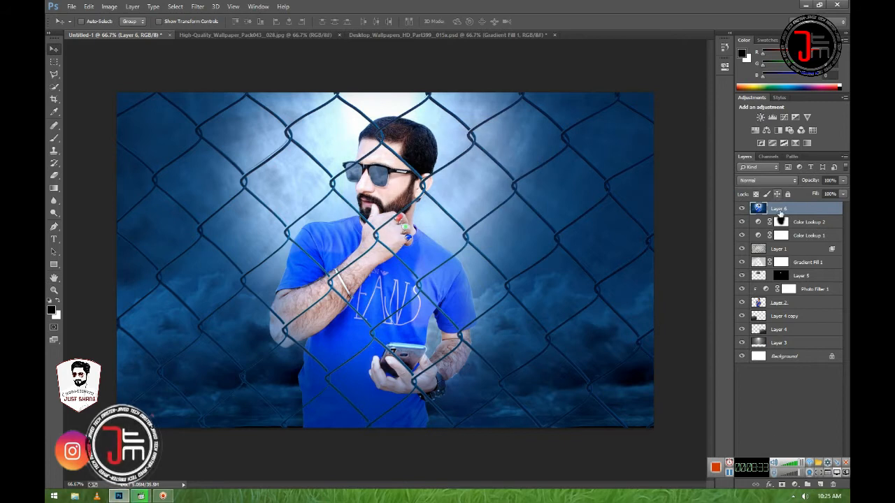
# - Try a Levels adjustment with midtones 0.83 and white input 247, and delete it together with the merged layer
pyautogui.click(796, 486)
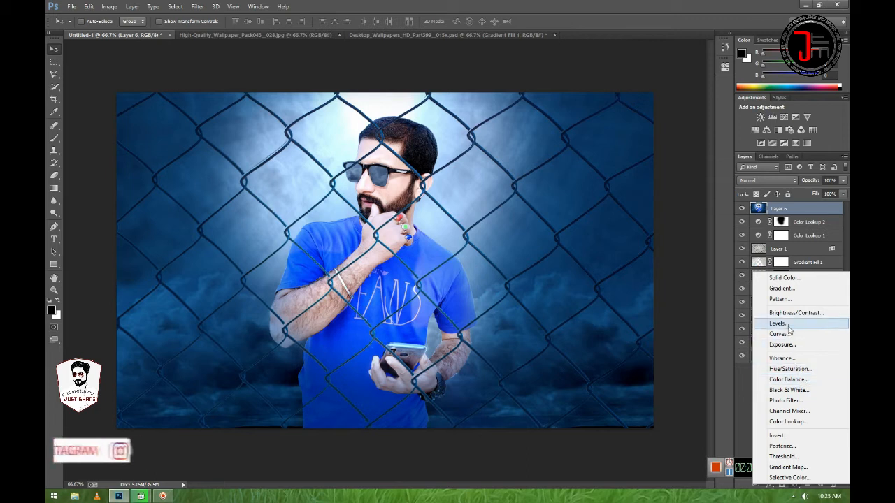
pyautogui.click(779, 324)
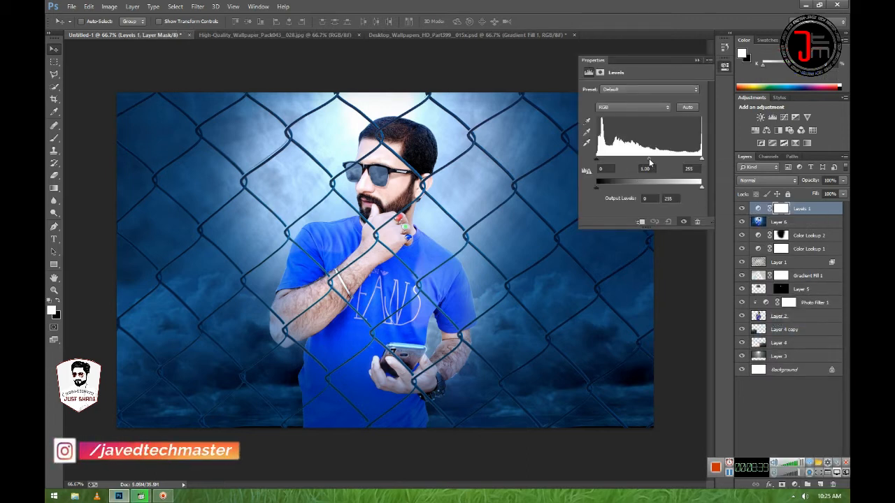
pyautogui.moveTo(646, 165); pyautogui.dragTo(656, 162)
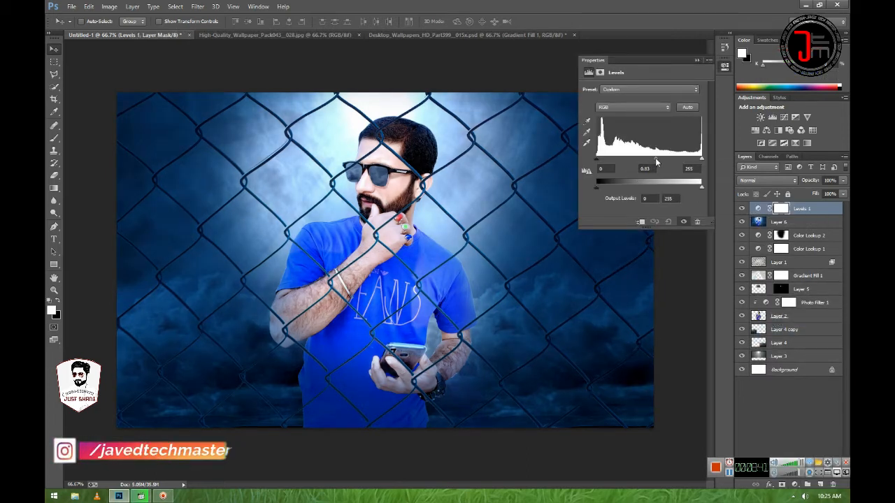
pyautogui.moveTo(598, 160); pyautogui.dragTo(597, 159)
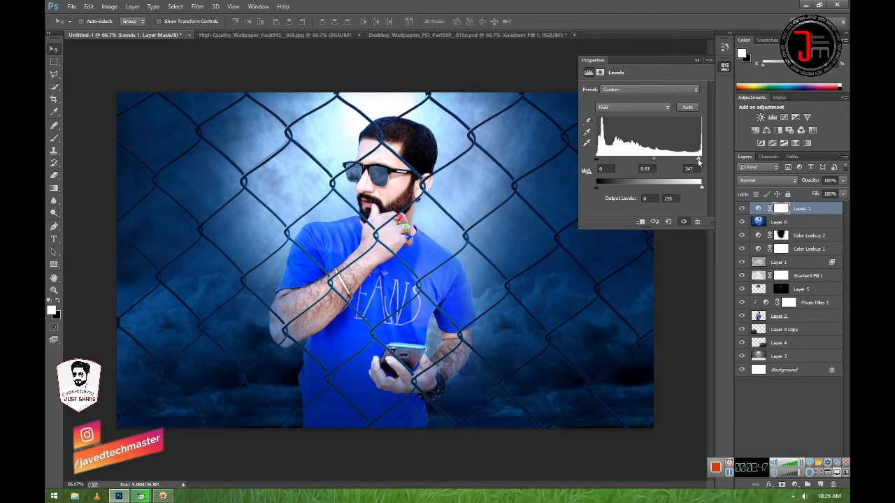
pyautogui.click(696, 62)
pyautogui.press('Delete')
pyautogui.press('Delete')
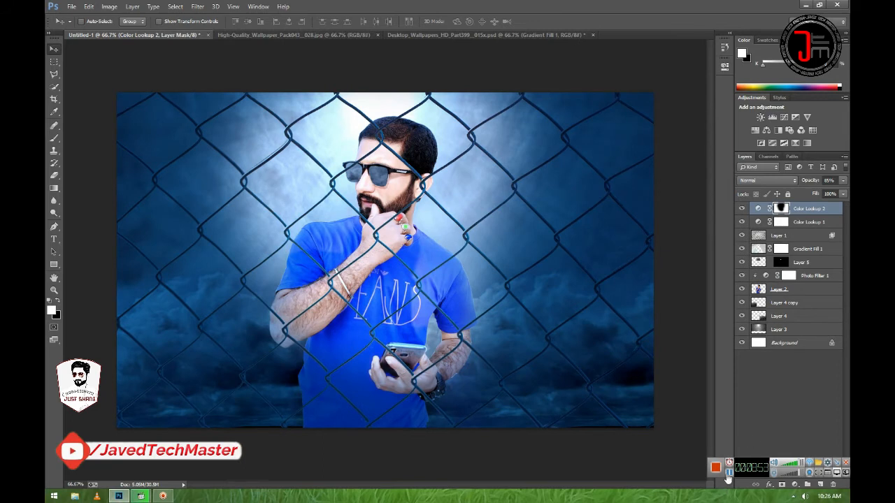
pyautogui.press('e')
pyautogui.click(198, 6)
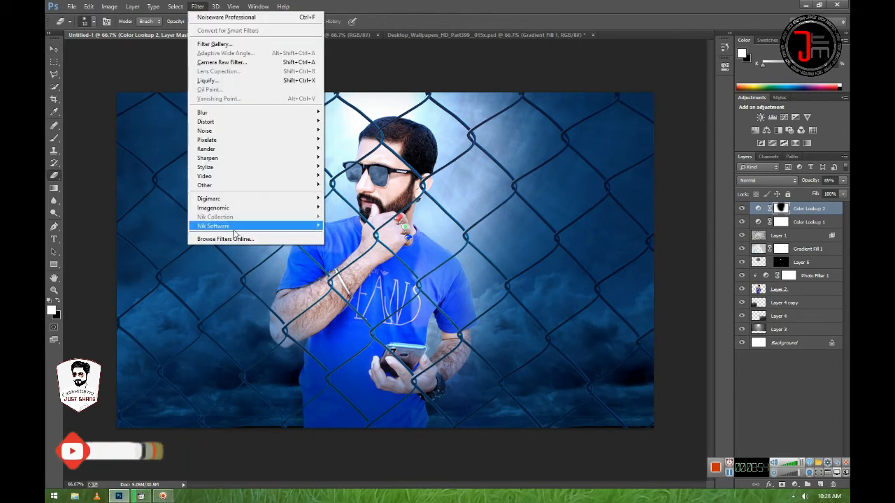
pyautogui.moveTo(244, 185)
pyautogui.click(353, 196)
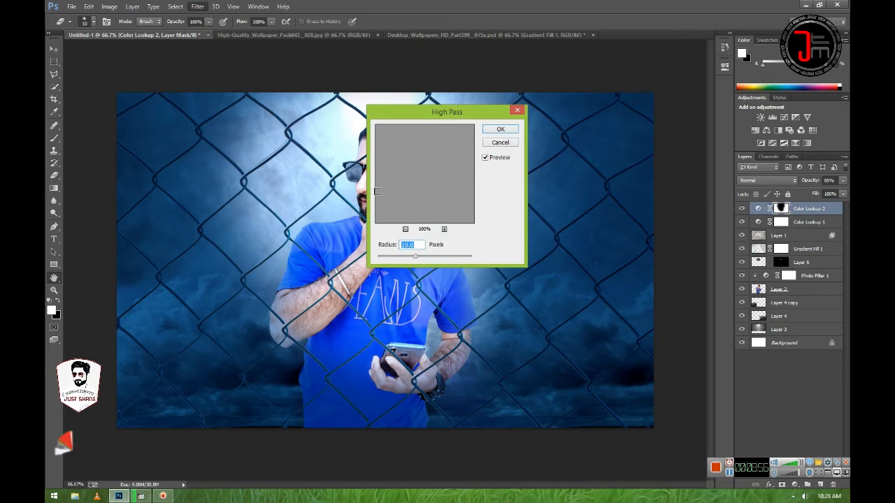
pyautogui.moveTo(434, 120); pyautogui.dragTo(605, 121)
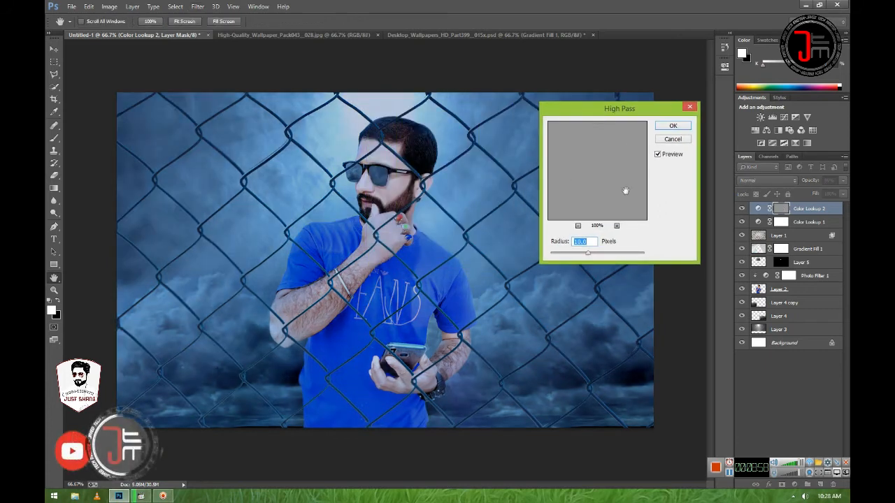
pyautogui.moveTo(588, 254)
pyautogui.mouseDown()
pyautogui.moveTo(560, 256)
pyautogui.moveTo(614, 259)
pyautogui.moveTo(591, 256)
pyautogui.mouseUp()
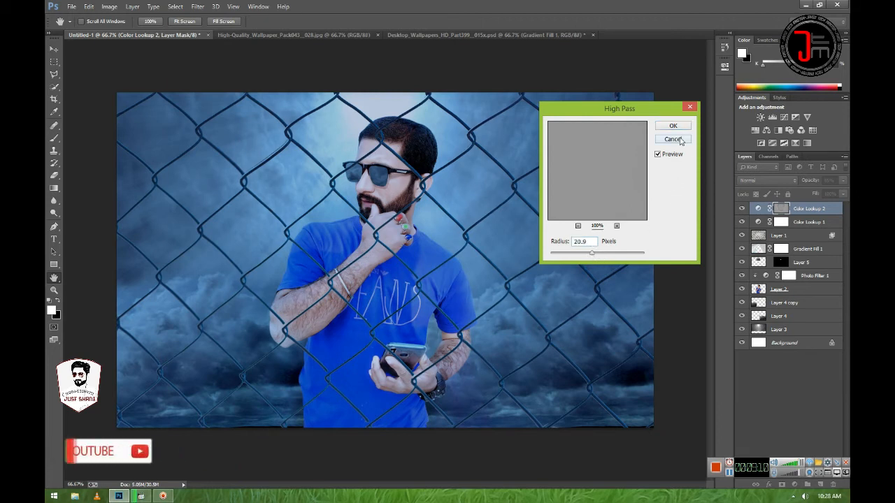
pyautogui.click(673, 139)
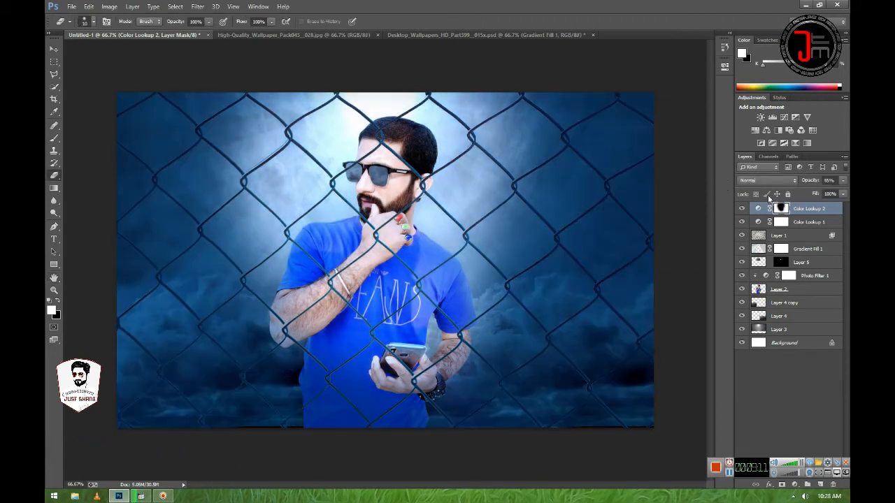
# - Create an empty layer above Color Lookup 2 and stamp the merged RGB composite onto it with Apply Image
pyautogui.click(820, 484)
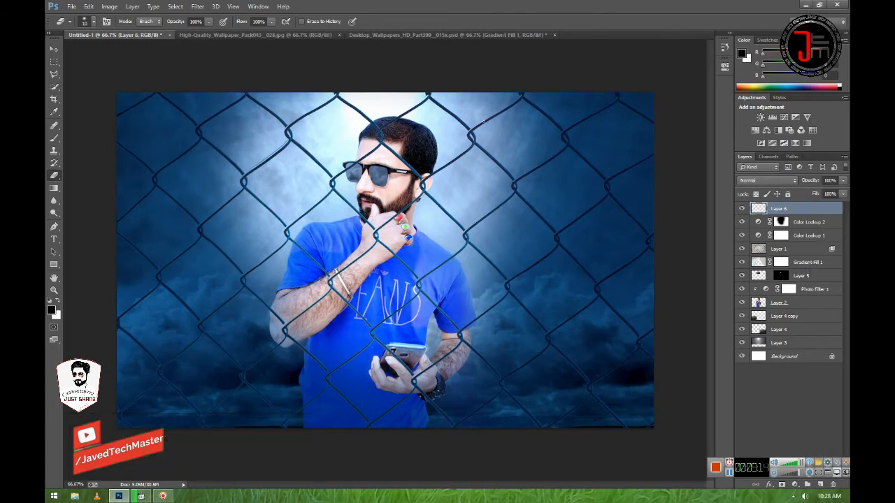
pyautogui.click(89, 6)
pyautogui.moveTo(109, 6)
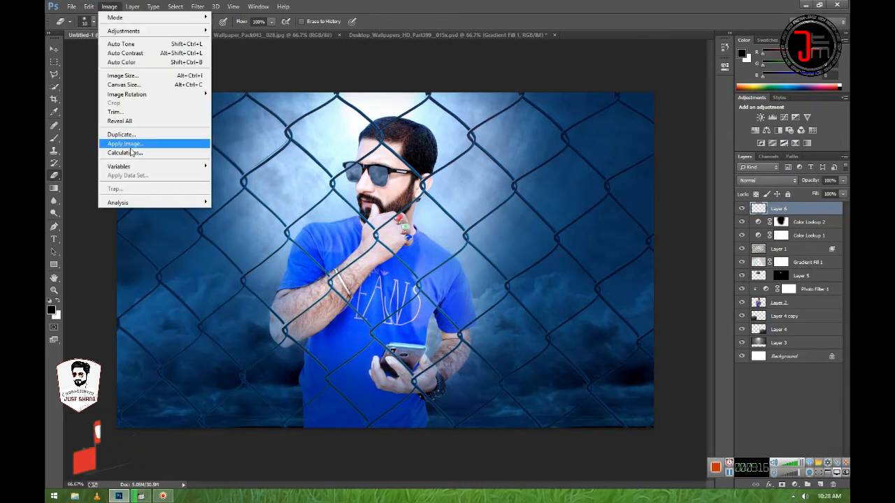
pyautogui.click(130, 146)
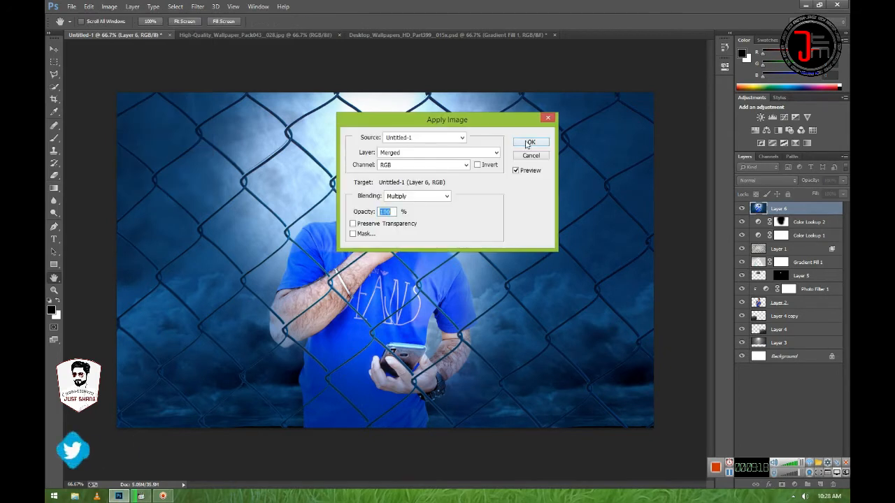
pyautogui.click(530, 142)
pyautogui.press('e')
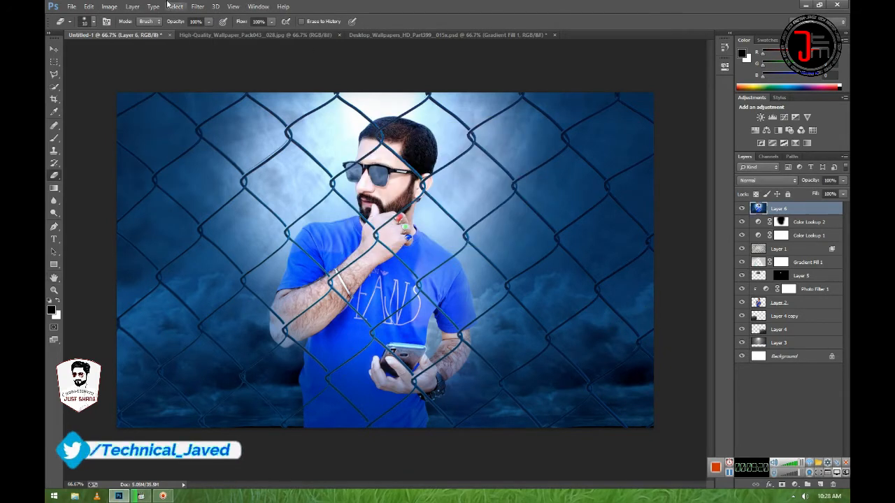
# - Apply a High Pass filter with a radius of about 1.8 pixels to the merged layer
pyautogui.click(196, 6)
pyautogui.moveTo(254, 184)
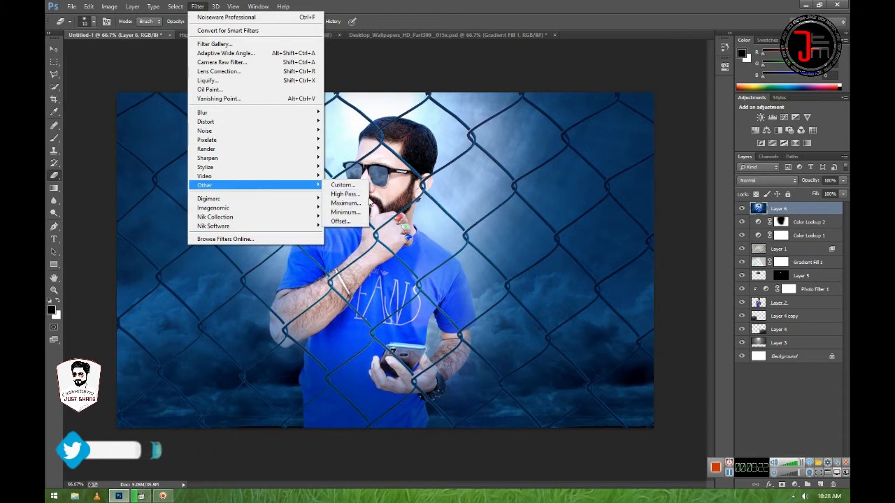
pyautogui.click(343, 195)
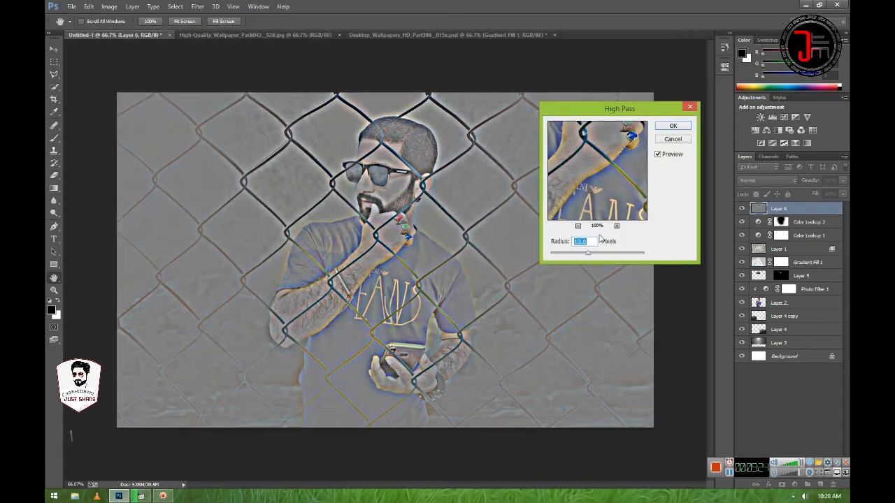
pyautogui.moveTo(571, 255)
pyautogui.mouseDown()
pyautogui.moveTo(553, 258)
pyautogui.moveTo(566, 256)
pyautogui.mouseUp()
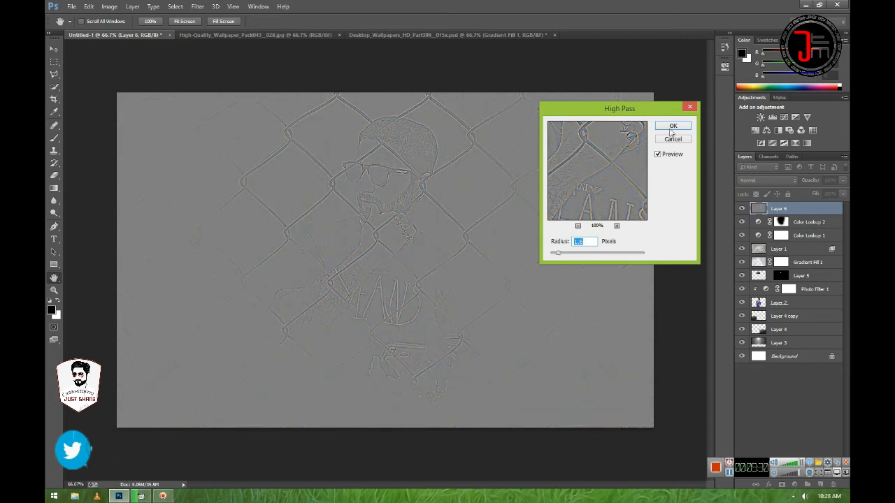
pyautogui.click(672, 126)
# - Cycle through the blend modes of the high-pass layer and set it to Overlay
pyautogui.doubleClick(755, 182)
pyautogui.scroll(-1, 746, 183)
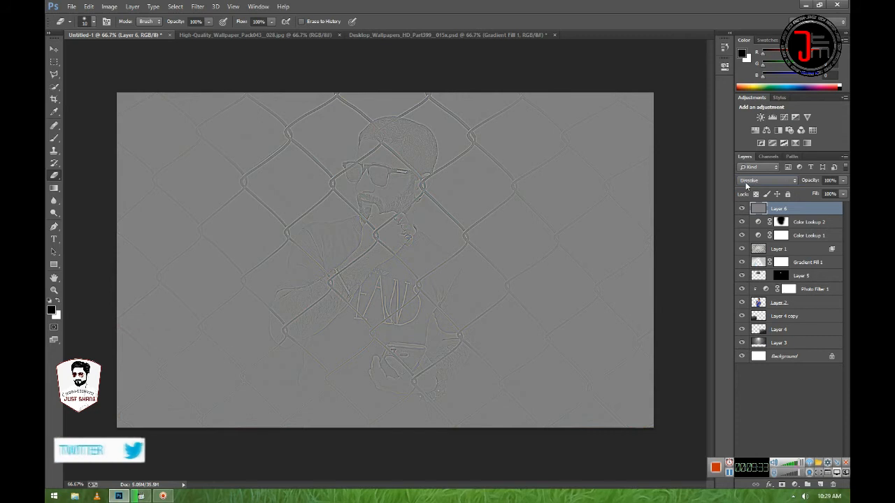
pyautogui.scroll(-2, 746, 183)
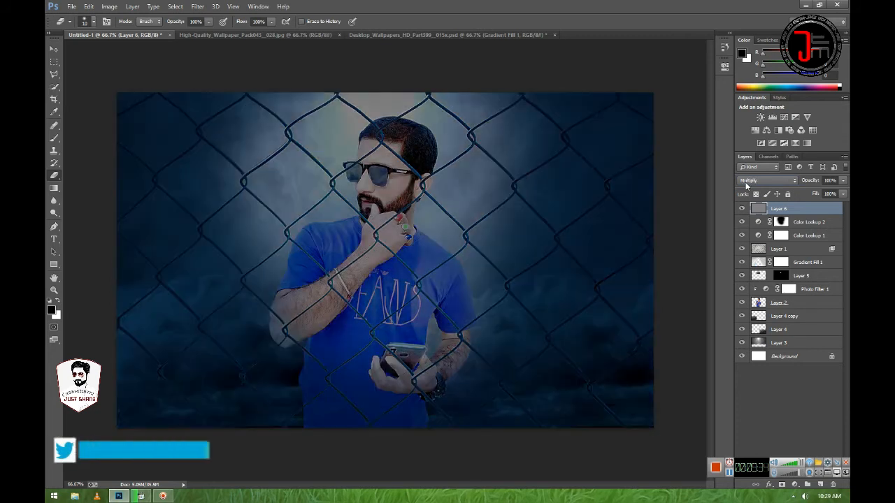
pyautogui.scroll(-1, 746, 184)
pyautogui.scroll(-4, 746, 185)
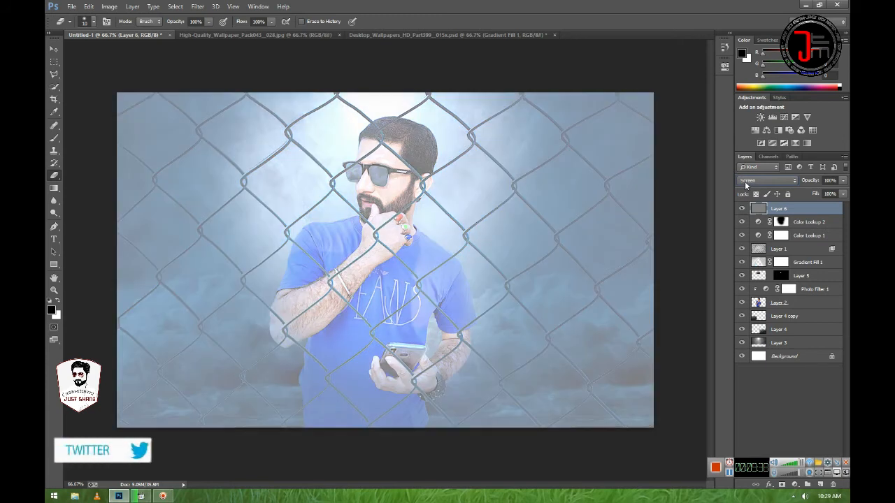
pyautogui.scroll(-1, 746, 185)
pyautogui.scroll(-1, 746, 185)
pyautogui.scroll(-2, 746, 184)
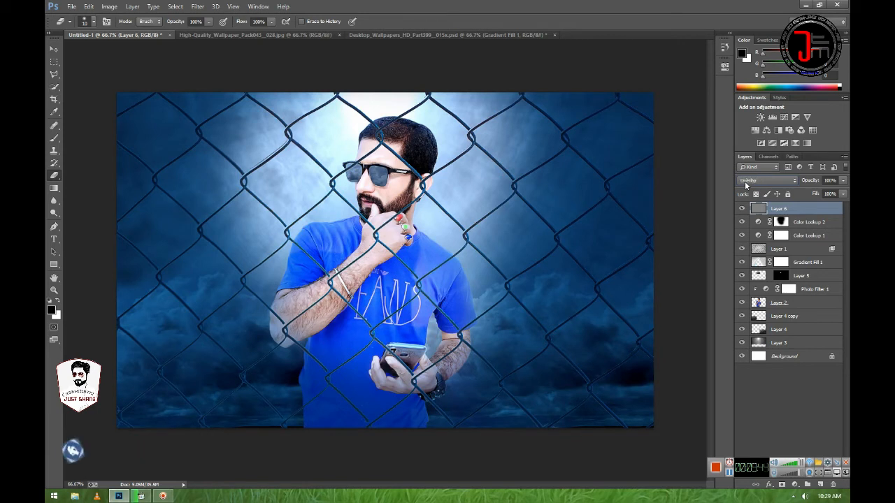
# - Duplicate the high-pass Overlay layer and compare the image with and without the sharpening
pyautogui.rightClick(778, 213)
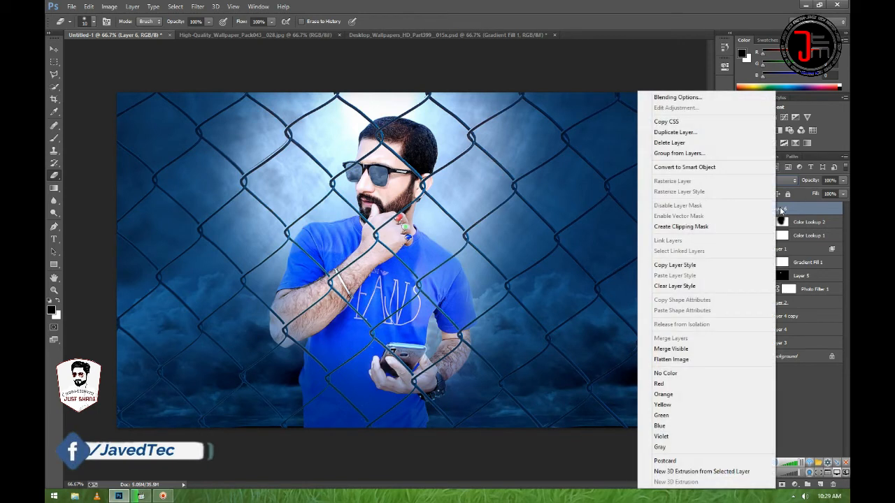
pyautogui.click(675, 132)
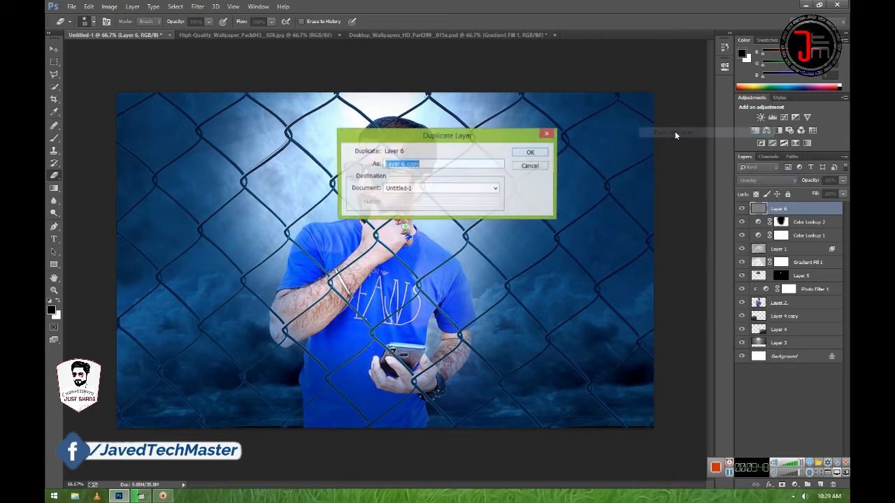
pyautogui.click(524, 153)
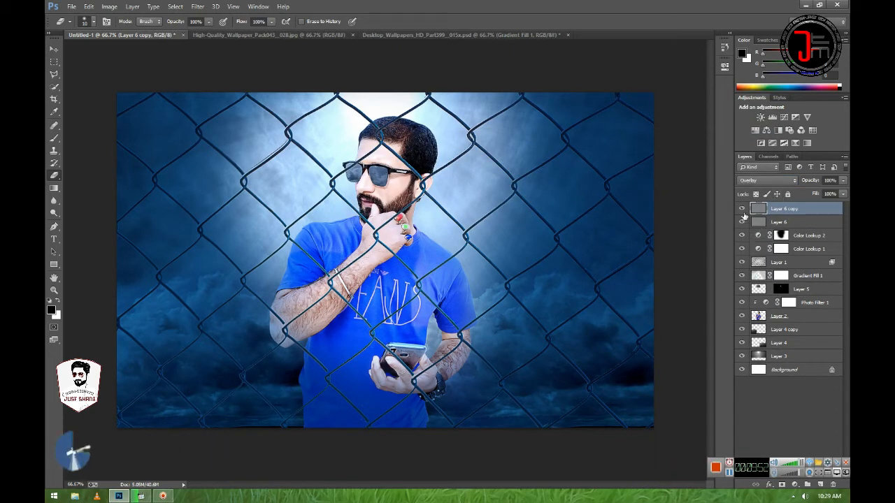
pyautogui.click(743, 210)
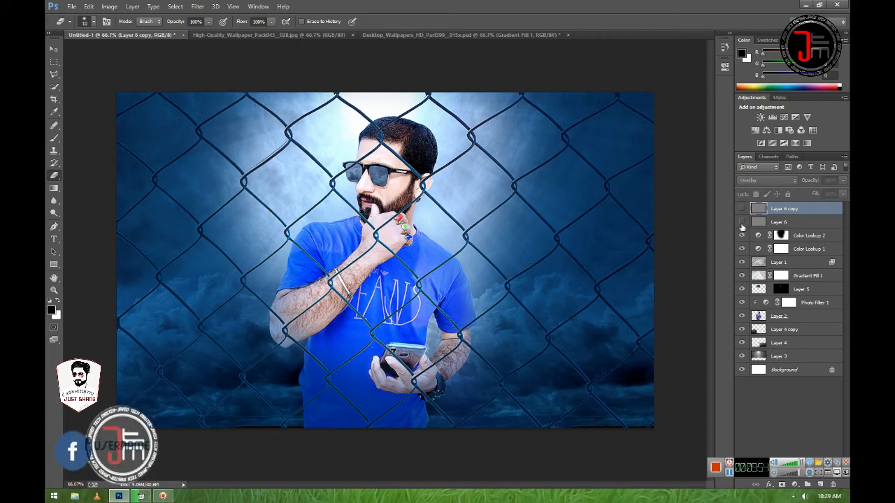
pyautogui.click(742, 209)
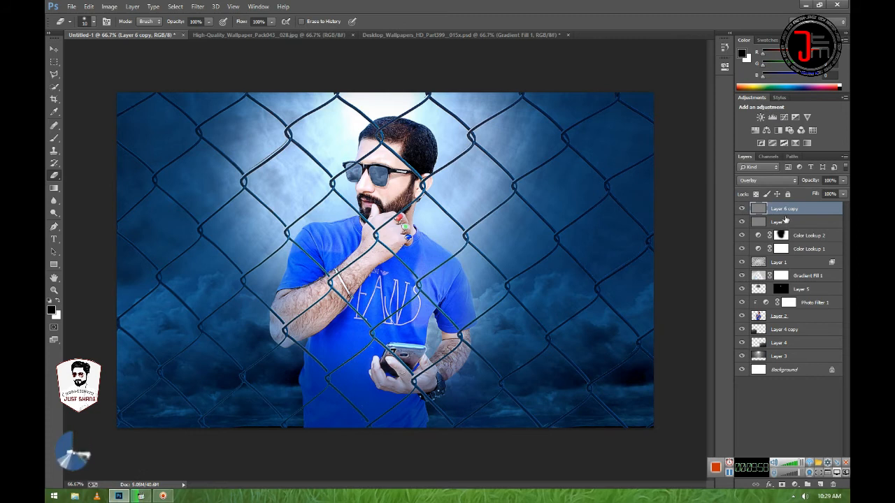
# - Lower the opacity of the duplicated high-pass layer to 68%
pyautogui.click(842, 194)
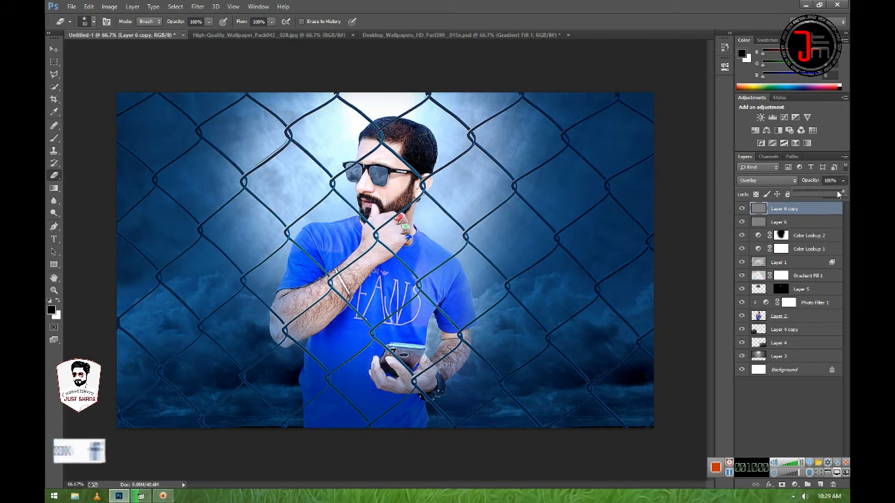
pyautogui.moveTo(830, 193); pyautogui.dragTo(827, 194)
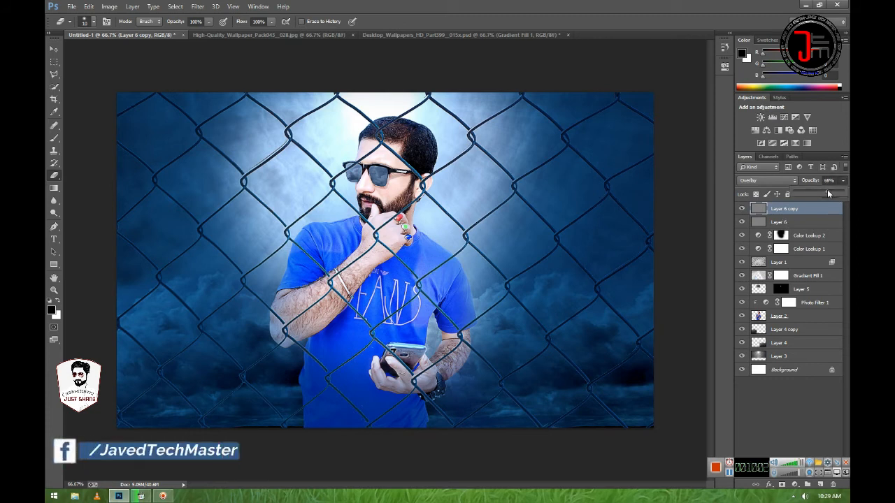
pyautogui.click(782, 210)
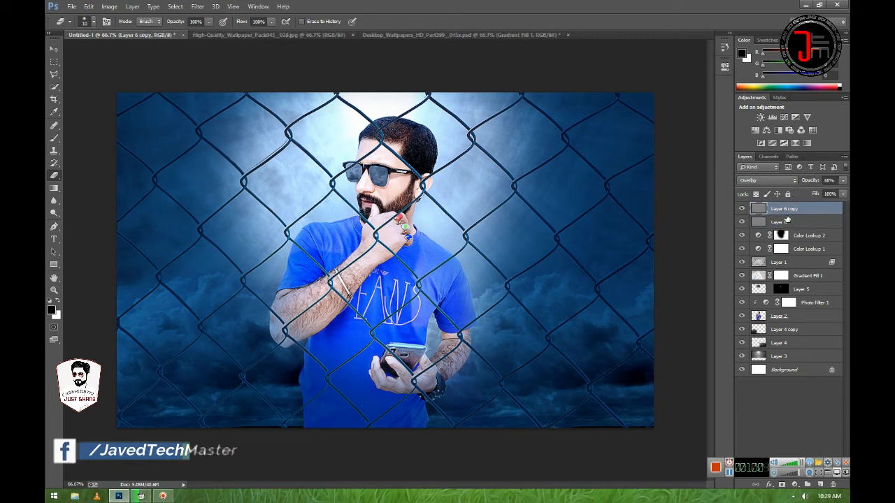
# - Add a new layer above the high-pass layers and fill it with the merged image using Apply Image
pyautogui.click(819, 485)
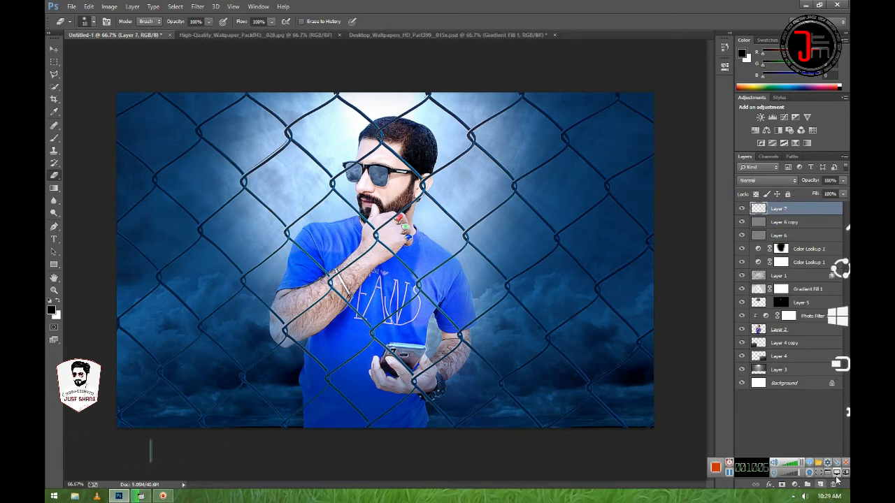
pyautogui.click(86, 7)
pyautogui.moveTo(109, 6)
pyautogui.click(195, 143)
pyautogui.click(534, 143)
# - Add a Levels adjustment with shadow input 7, midtones 0.87 and the white output level lowered to about 239
pyautogui.click(797, 484)
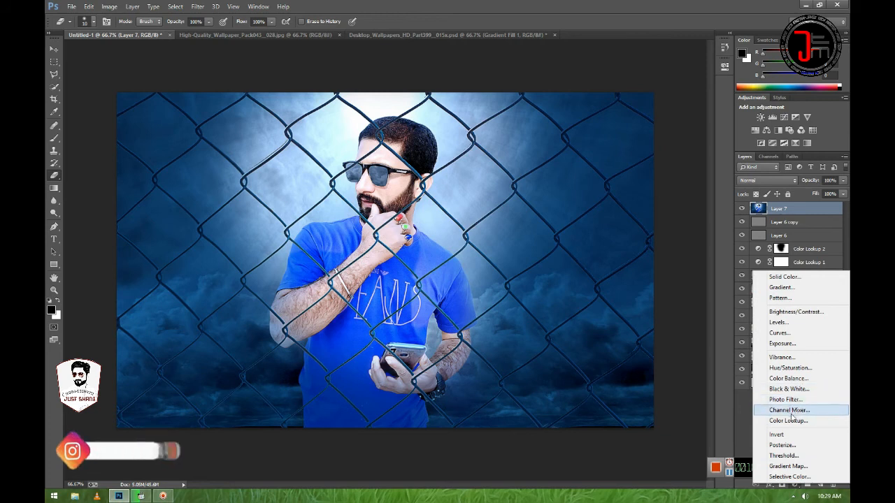
pyautogui.click(778, 323)
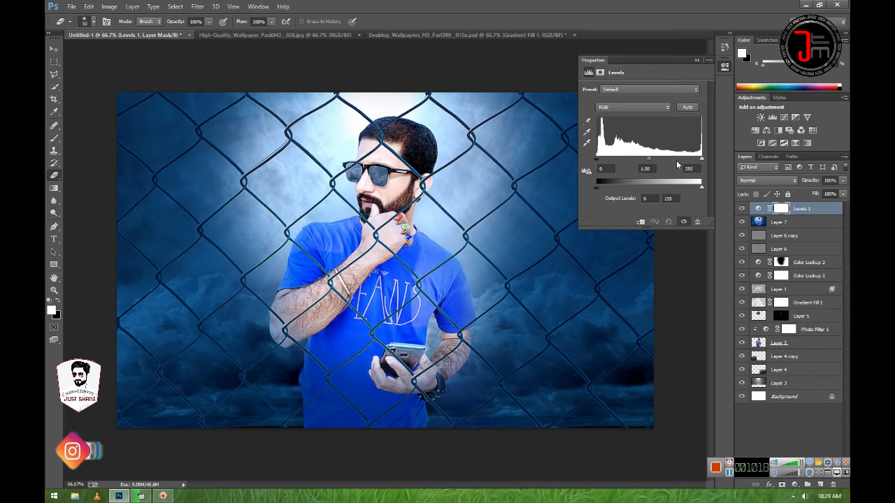
pyautogui.moveTo(702, 158)
pyautogui.mouseDown()
pyautogui.moveTo(692, 160)
pyautogui.moveTo(704, 158)
pyautogui.mouseUp()
pyautogui.moveTo(648, 160); pyautogui.dragTo(655, 159)
pyautogui.moveTo(598, 159); pyautogui.dragTo(595, 187)
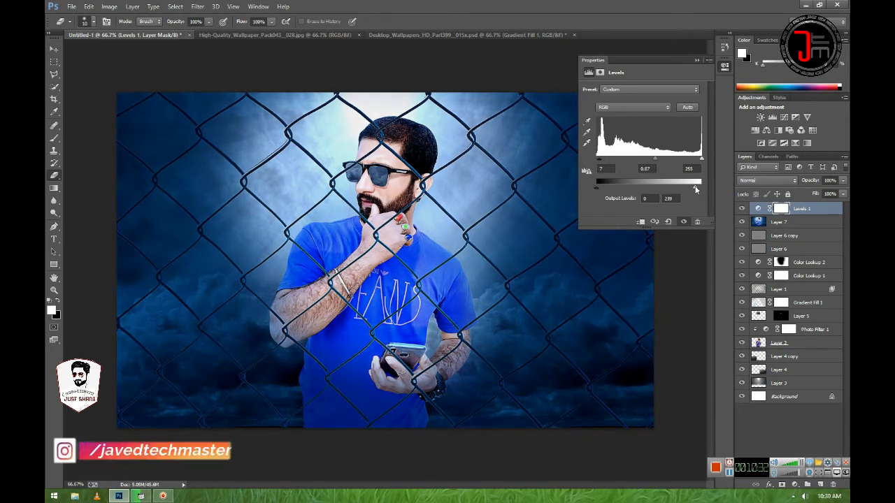
pyautogui.moveTo(696, 188); pyautogui.dragTo(697, 189)
pyautogui.click(696, 61)
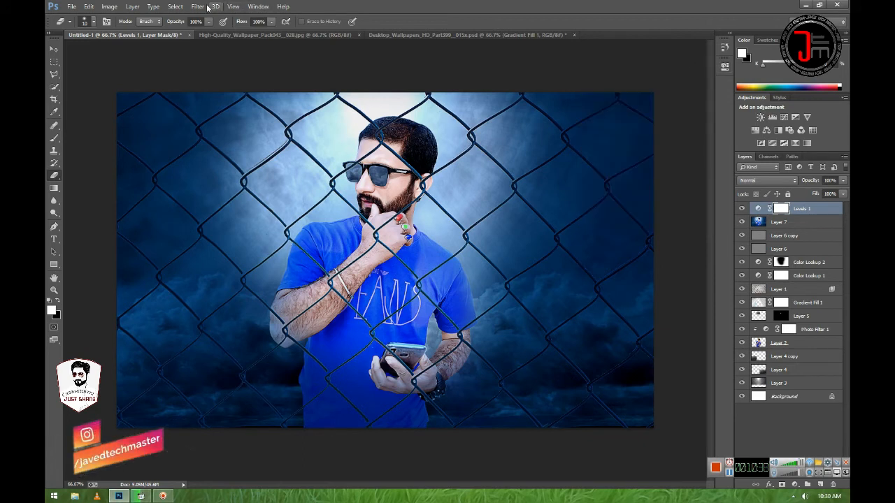
# - Create a new layer above the Levels adjustment and stamp the merged image onto it with Apply Image
pyautogui.click(819, 484)
pyautogui.click(110, 6)
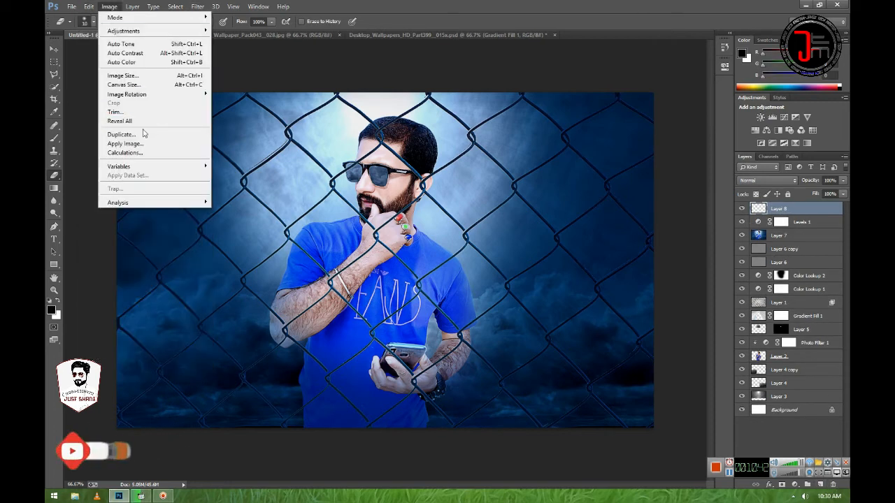
pyautogui.click(140, 143)
pyautogui.click(548, 144)
pyautogui.press('e')
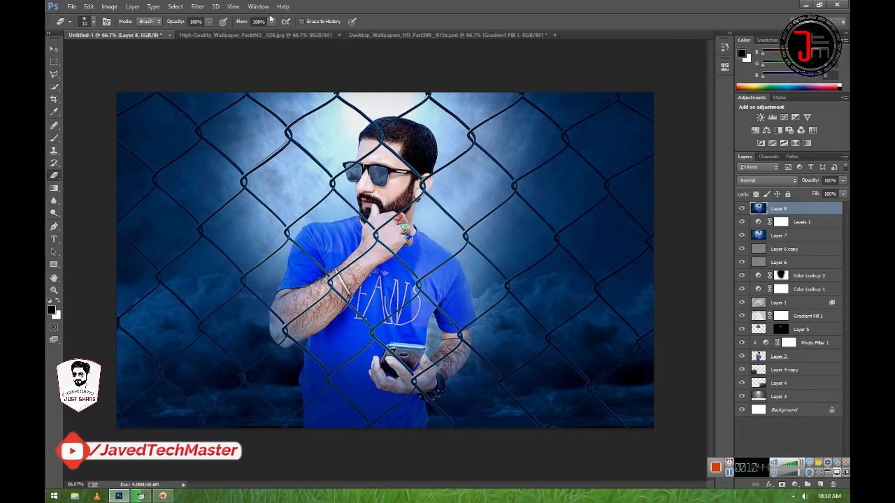
# - Add a Color Lookup adjustment layer on top using the 2Strip.look 3DLUT file
pyautogui.click(795, 484)
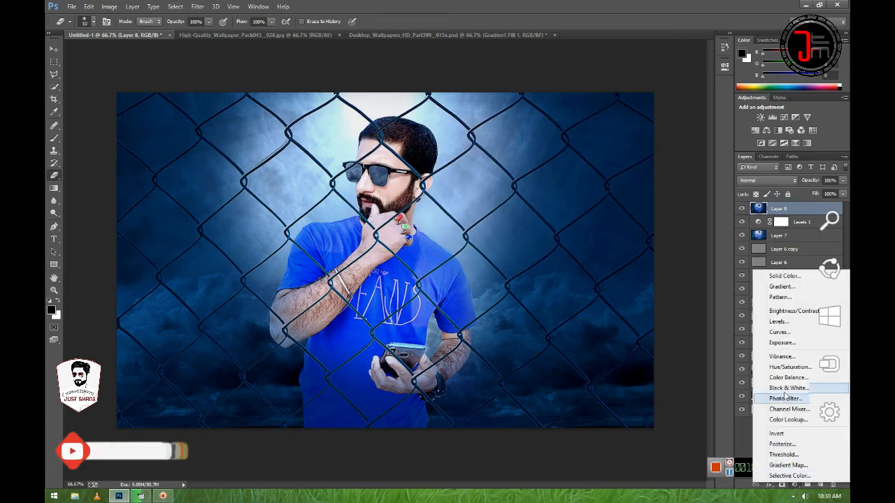
pyautogui.click(783, 418)
pyautogui.click(644, 92)
pyautogui.click(666, 100)
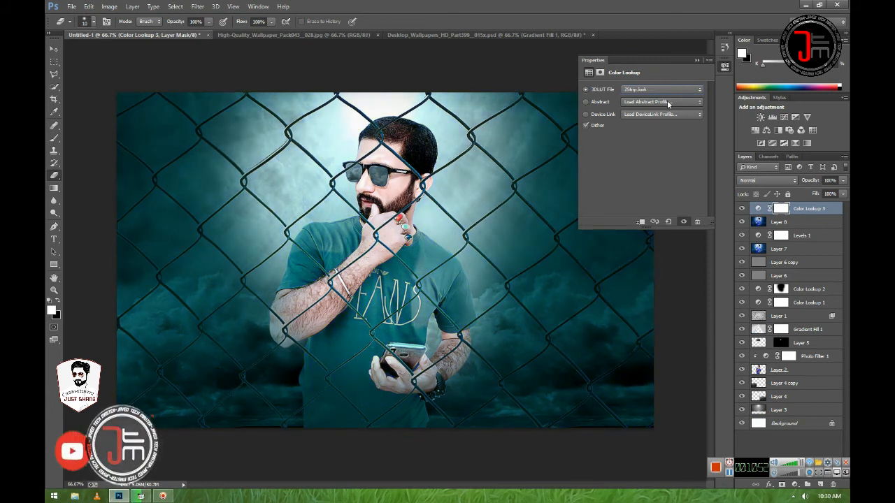
# - Cycle through the 3DLUT presets of the color lookup and set it to Fuji ETERNA 250D Fuji 3510
pyautogui.press('Down')
pyautogui.press('Down')
pyautogui.press('Down')
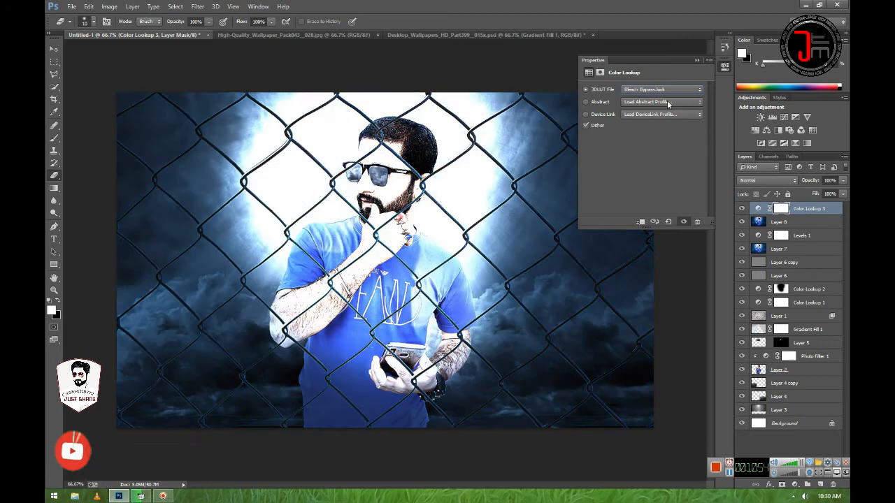
pyautogui.press('Down')
pyautogui.press('Down')
pyautogui.press('Down')
pyautogui.press('Down')
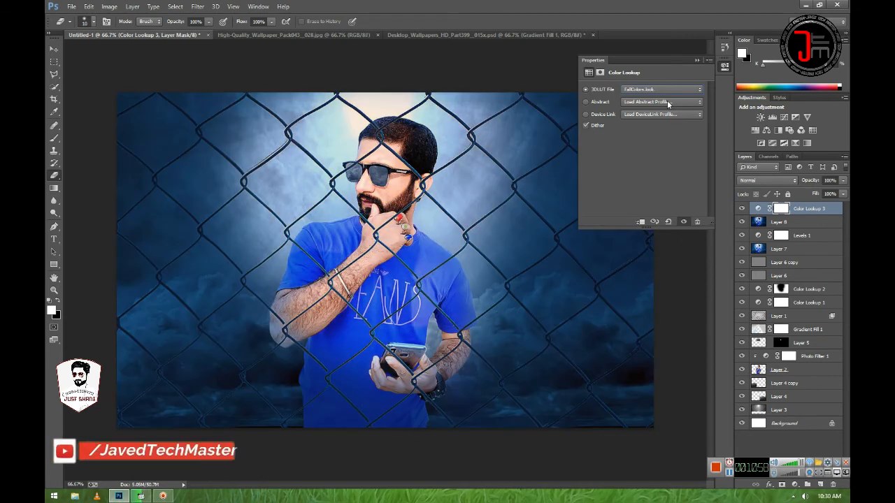
pyautogui.press('Down')
pyautogui.press('Up')
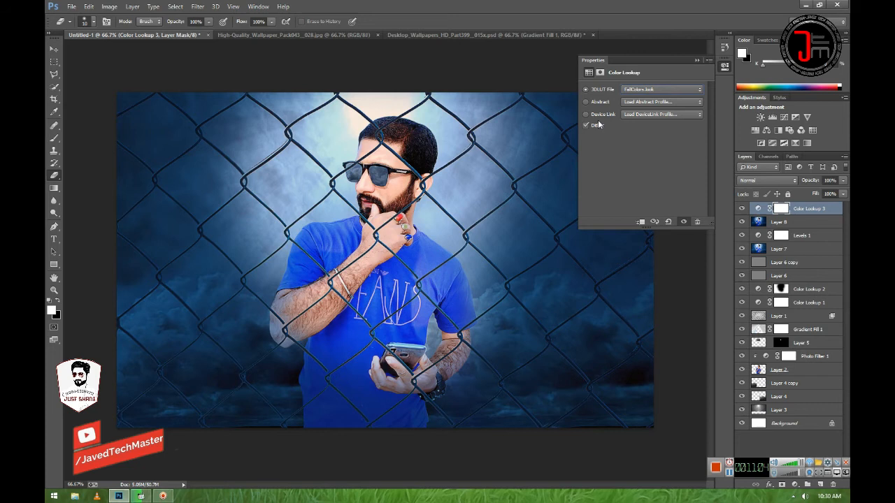
pyautogui.press('Down')
pyautogui.press('Down')
pyautogui.press('Down')
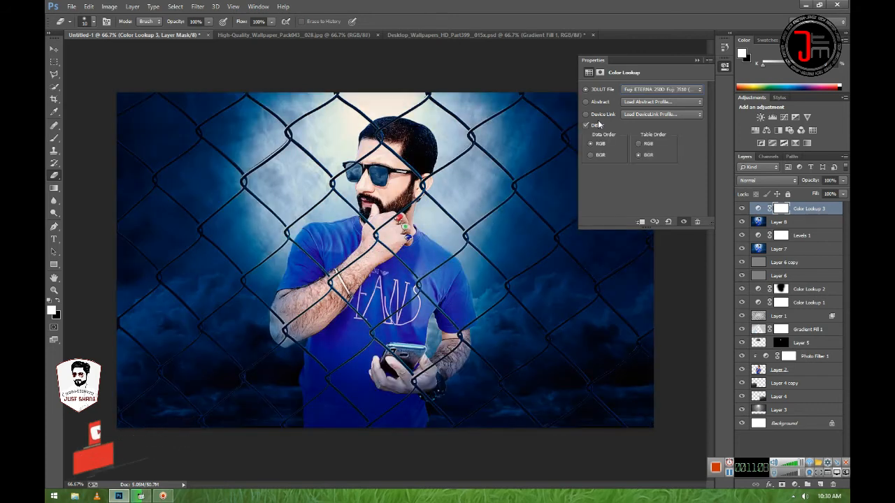
pyautogui.press('Down')
pyautogui.press('Up')
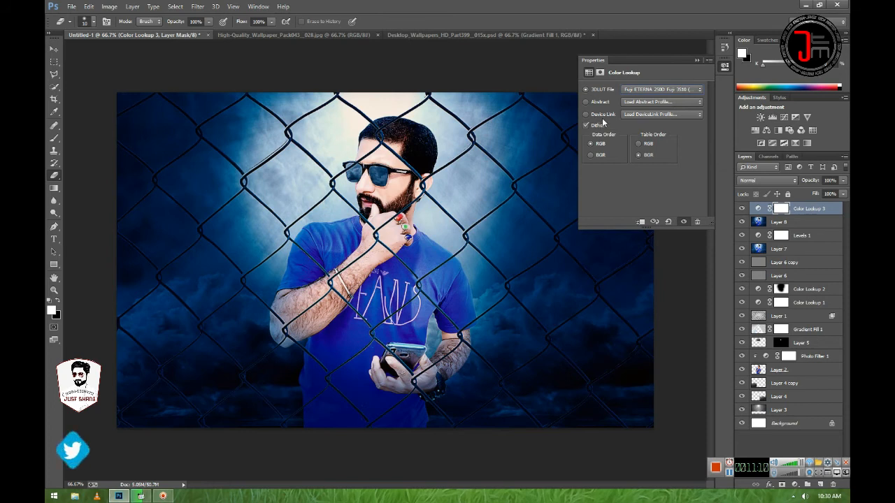
pyautogui.click(696, 61)
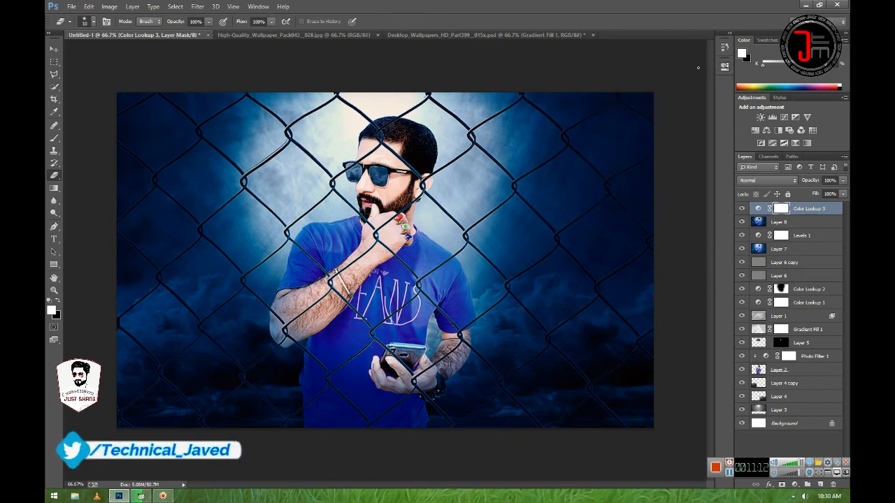
# - Try Soft Light and other blend modes on the top color lookup layer and set it to Lighten
pyautogui.click(766, 181)
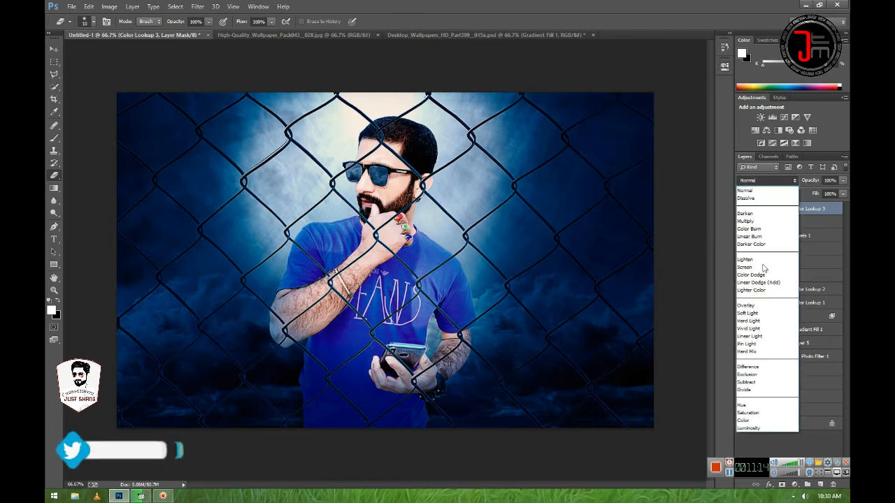
pyautogui.click(751, 315)
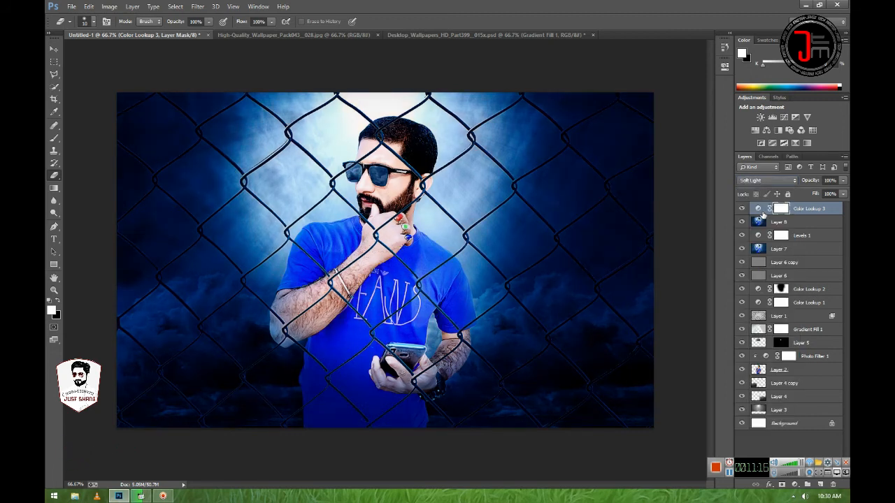
pyautogui.click(753, 182)
pyautogui.click(753, 234)
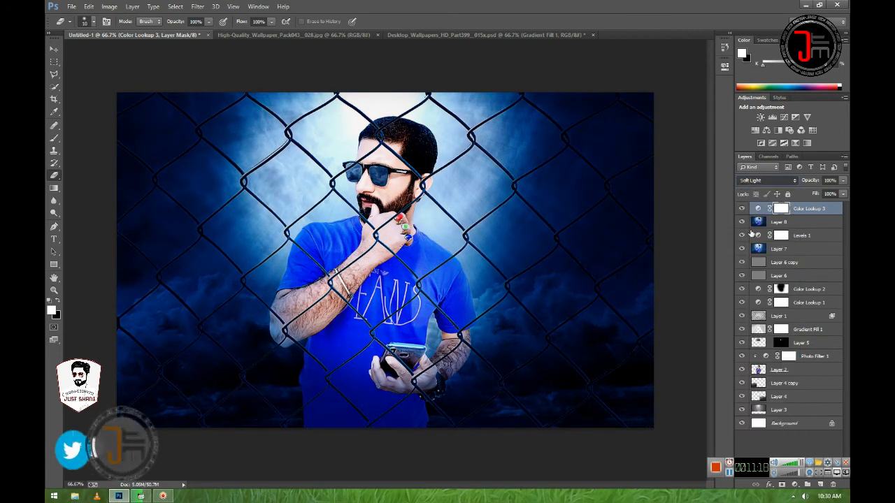
pyautogui.press('Down')
pyautogui.press('Down')
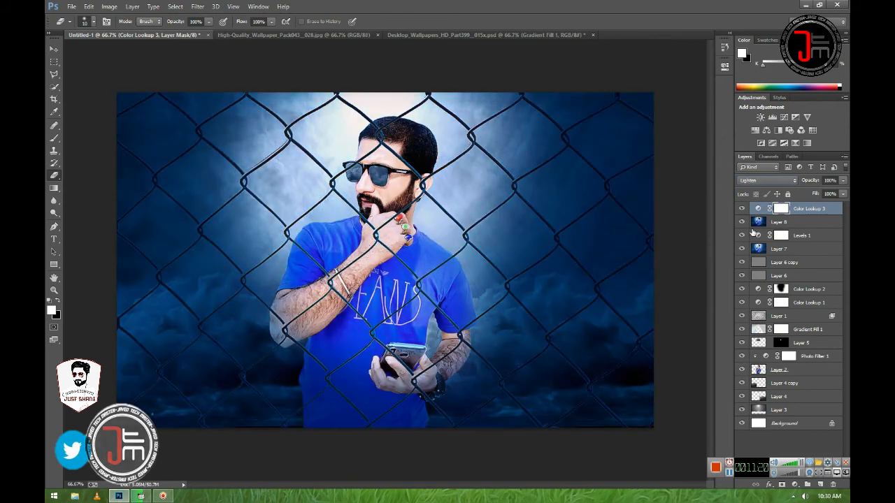
pyautogui.press('Down')
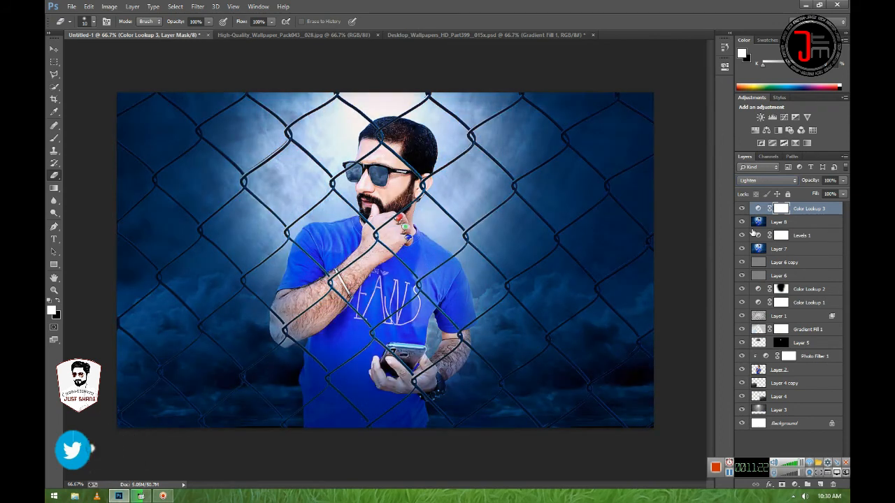
# - Toggle the top color lookup layer's visibility to compare the image with and without it
pyautogui.click(742, 209)
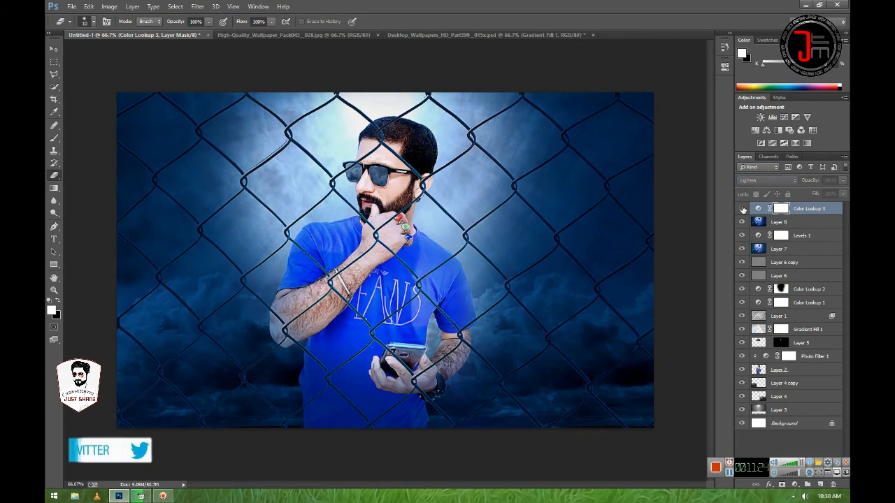
pyautogui.click(743, 209)
pyautogui.click(743, 209)
pyautogui.click(742, 209)
pyautogui.click(743, 209)
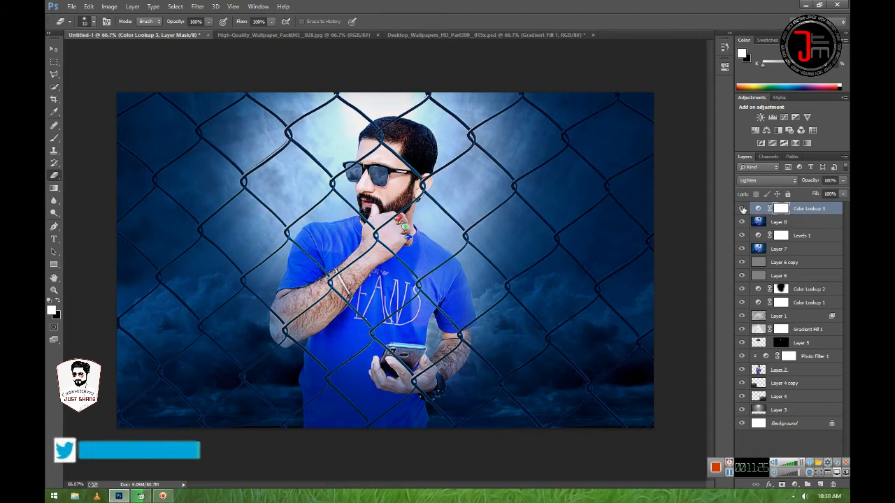
pyautogui.click(742, 209)
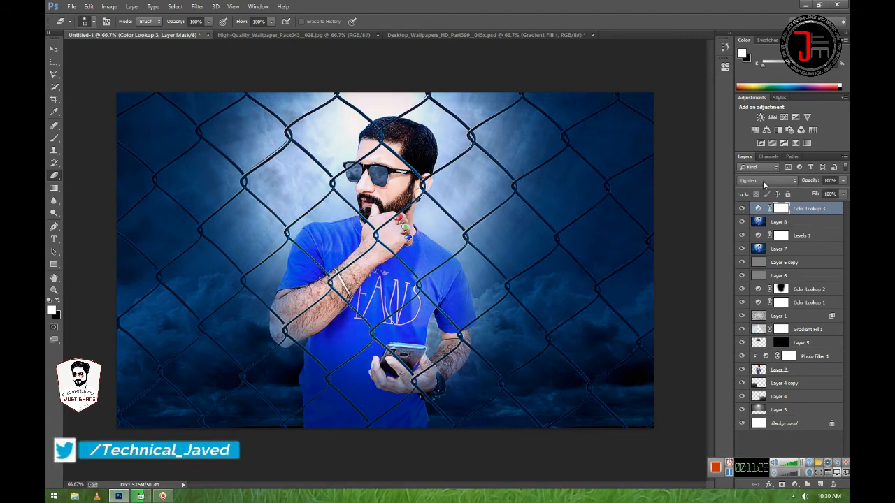
# - Try the Lighter Color blend mode on the color lookup layer and compare the image with and without the layer
pyautogui.press('Down')
pyautogui.press('Down')
pyautogui.press('Down')
pyautogui.press('Down')
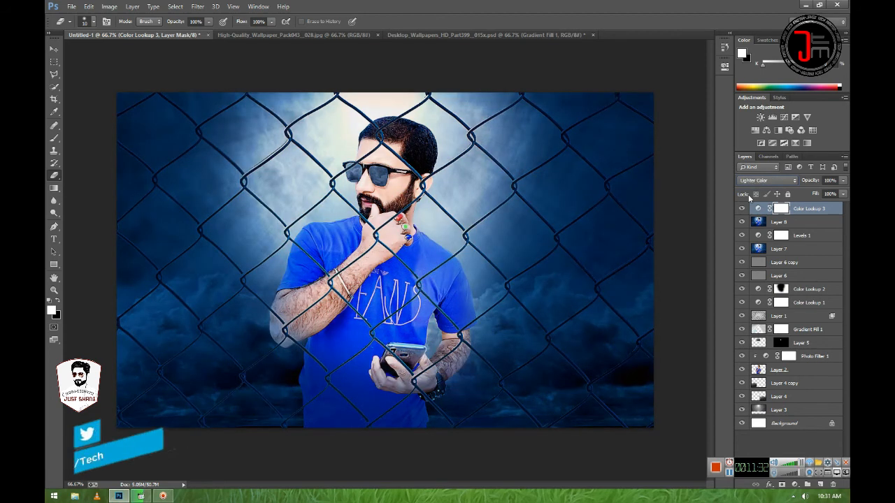
pyautogui.click(743, 209)
pyautogui.click(742, 209)
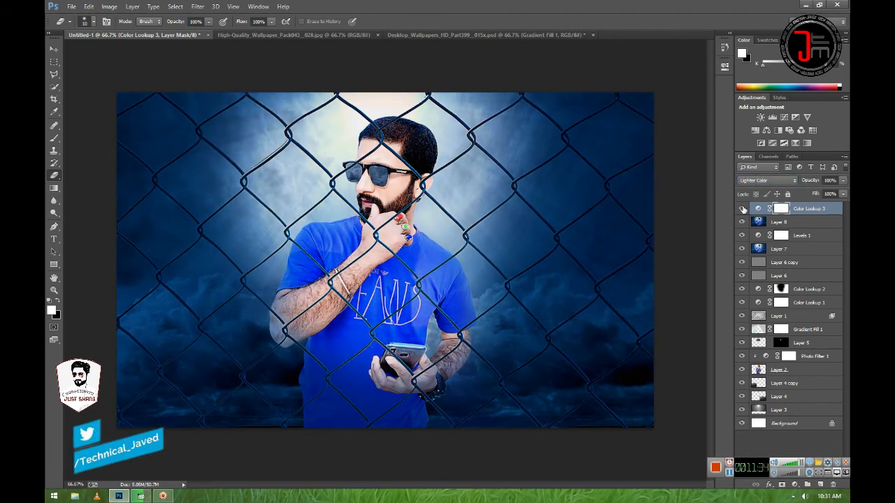
pyautogui.click(742, 209)
pyautogui.click(742, 209)
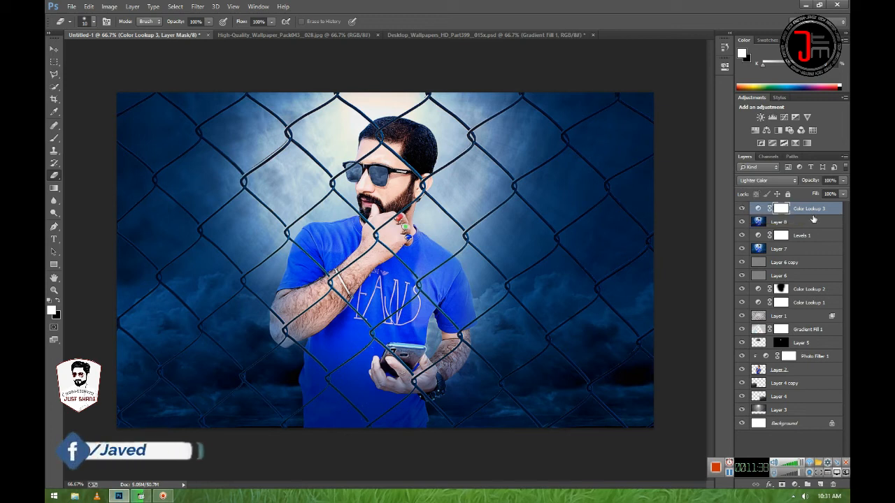
# - Try the Overlay and Soft Light blend modes on the top color lookup layer
pyautogui.click(781, 181)
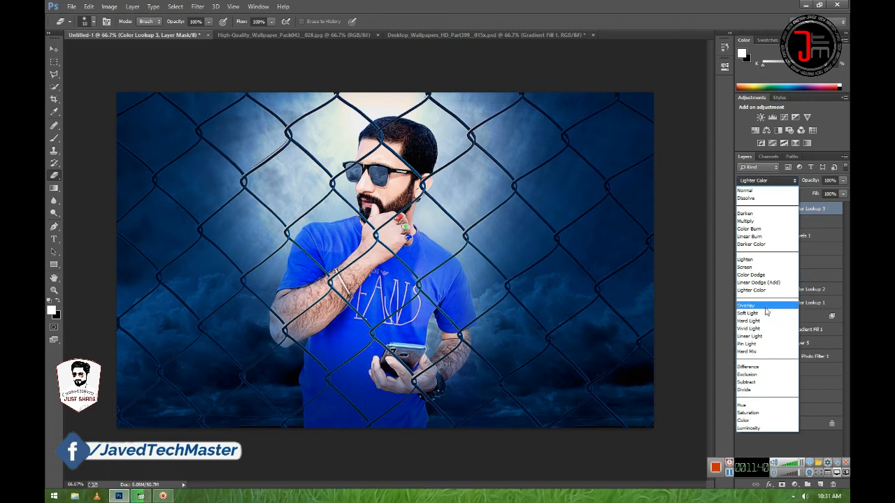
pyautogui.click(764, 307)
pyautogui.click(767, 181)
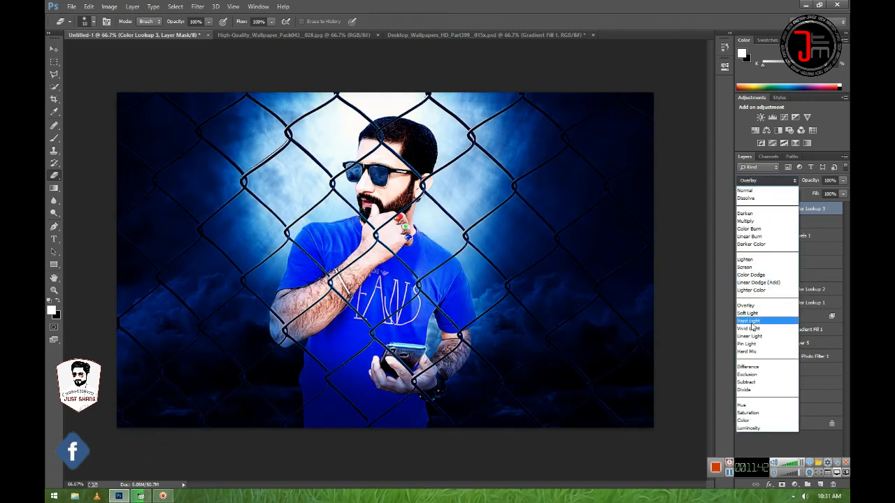
pyautogui.click(752, 316)
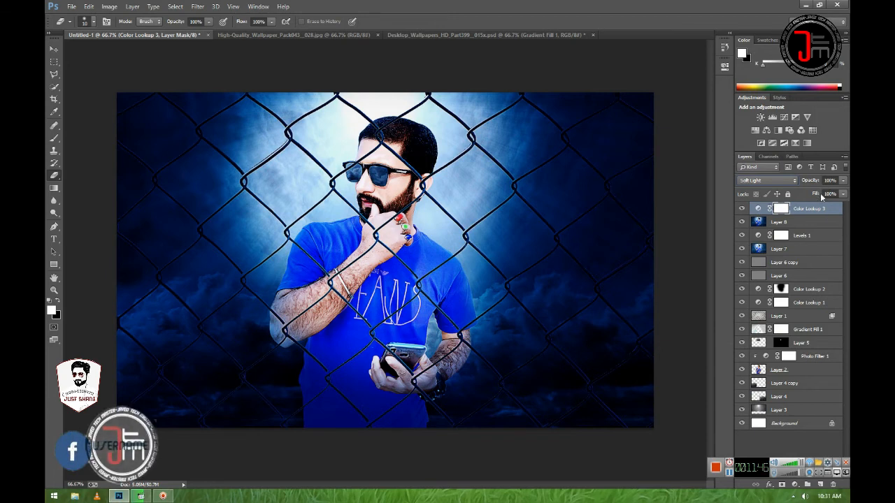
pyautogui.moveTo(840, 186)
pyautogui.mouseDown()
pyautogui.moveTo(818, 194)
pyautogui.moveTo(844, 192)
pyautogui.mouseUp()
# - Set the color lookup layer's blend mode to Lighten and compare the image with and without the layer
pyautogui.click(773, 181)
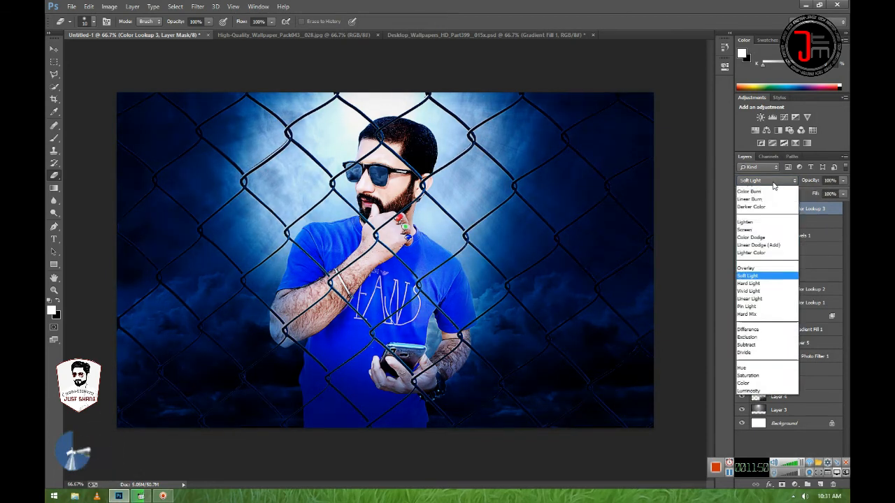
pyautogui.click(755, 244)
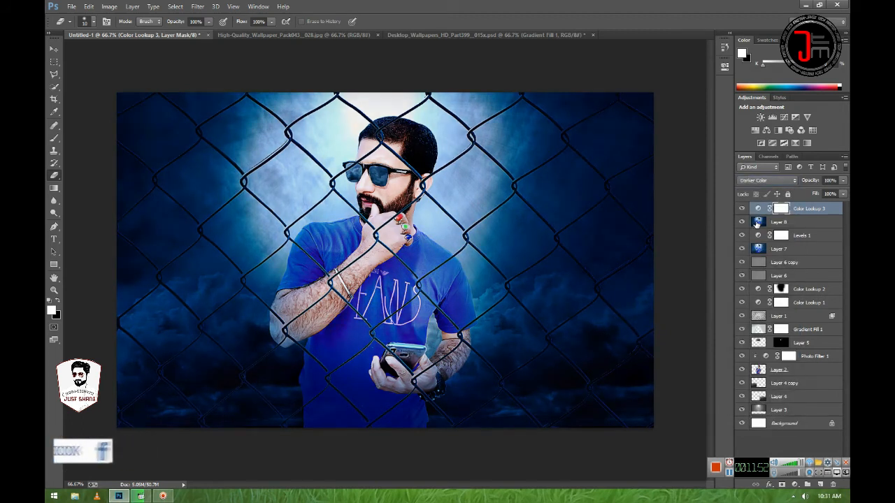
pyautogui.press('Down')
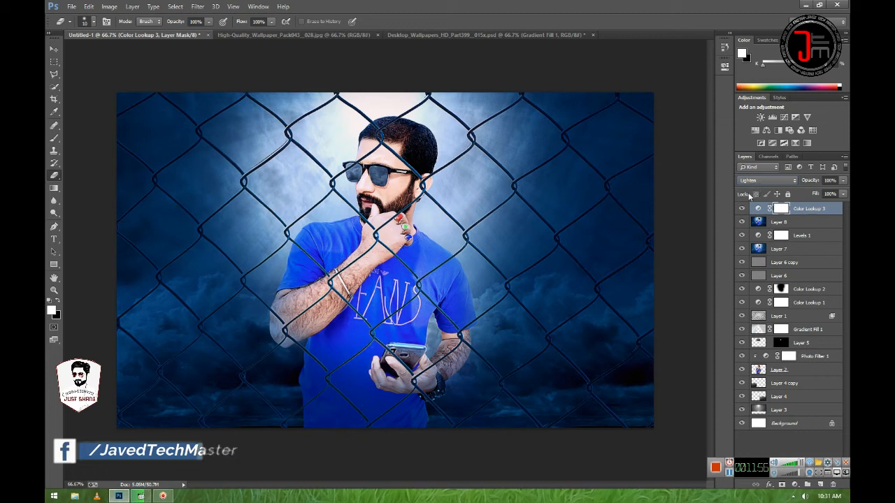
pyautogui.click(742, 208)
pyautogui.click(742, 209)
pyautogui.click(741, 209)
pyautogui.click(741, 208)
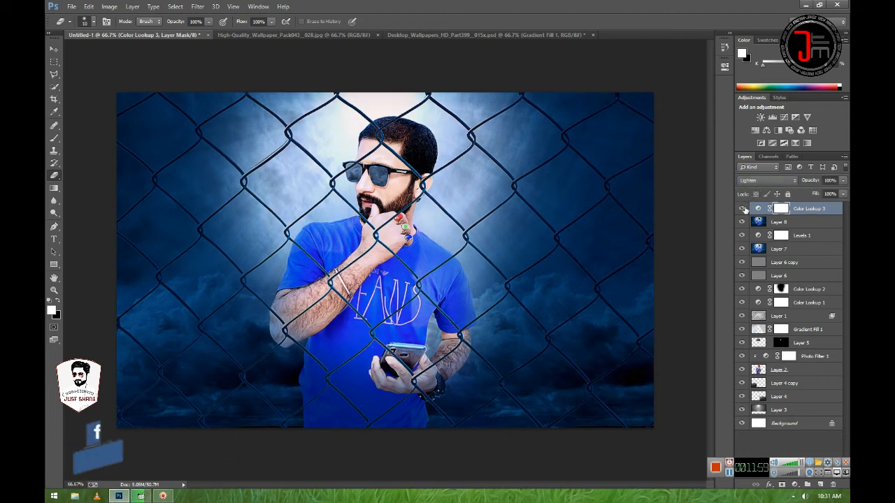
# - Add a new layer above the color lookup and fill it with the merged image using Apply Image
pyautogui.click(820, 484)
pyautogui.click(110, 6)
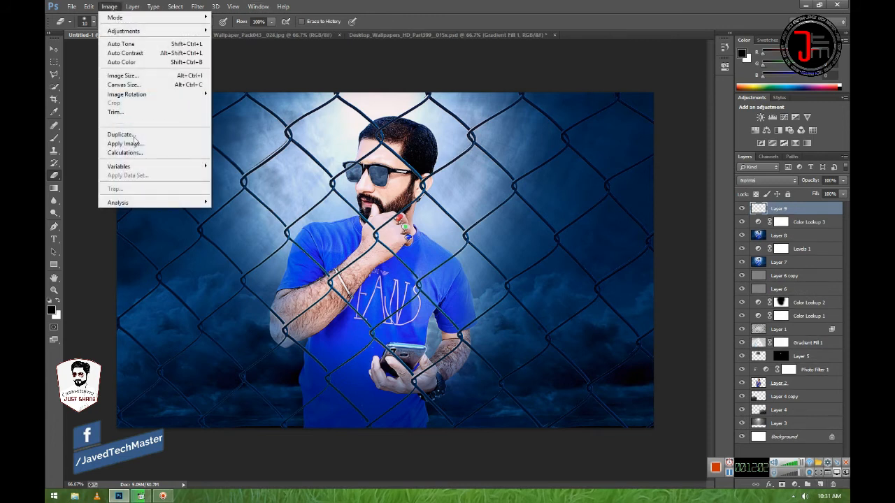
pyautogui.click(137, 144)
pyautogui.click(530, 142)
pyautogui.press('e')
# - Apply the Color Efex Pro 3.0 Brilliance/Warmth filter to the merged layer with Brilliance 60% and Warmth 24%
pyautogui.click(199, 6)
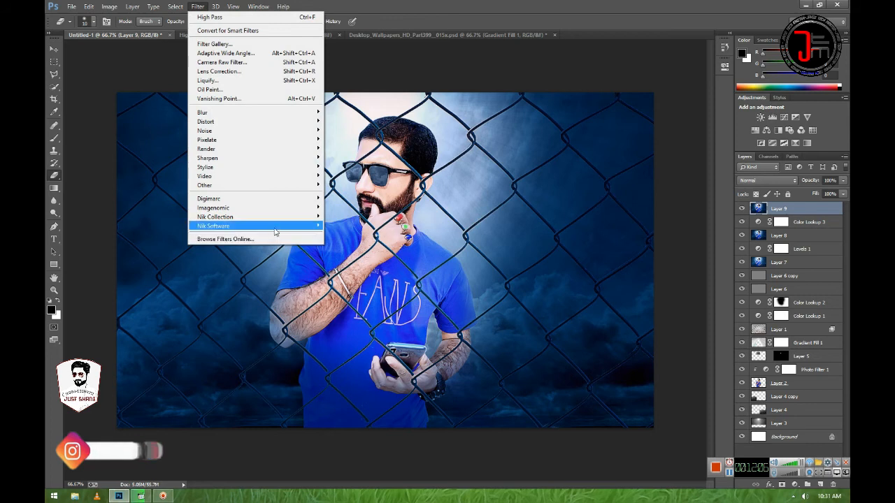
pyautogui.moveTo(280, 228)
pyautogui.click(367, 226)
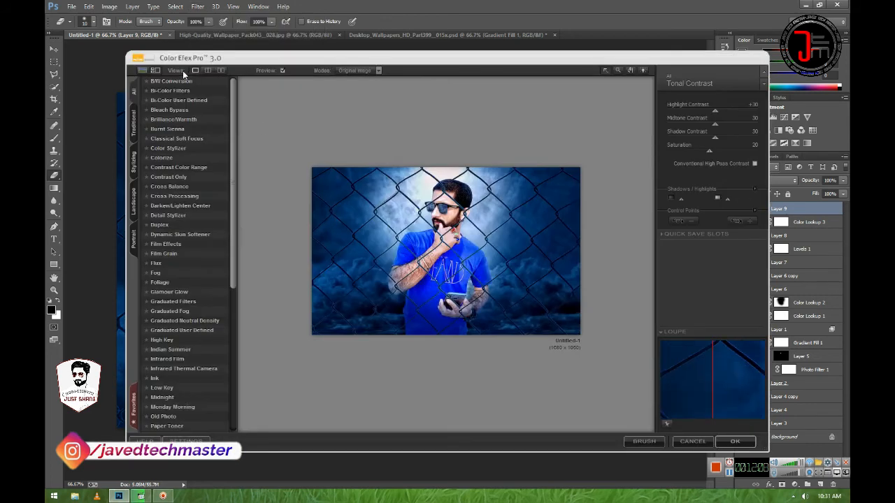
pyautogui.click(175, 119)
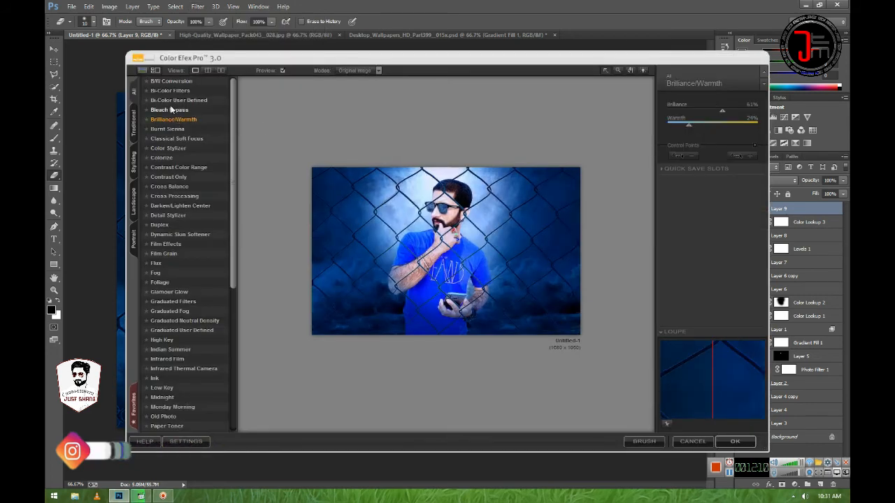
pyautogui.click(142, 71)
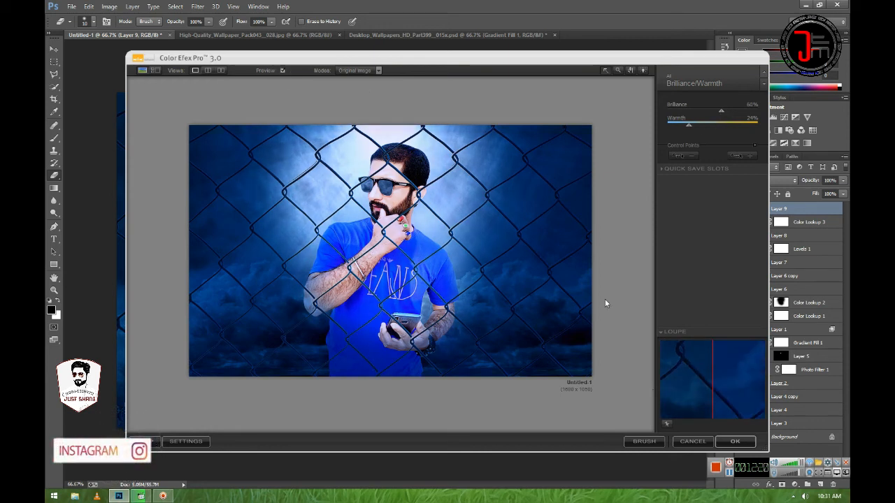
pyautogui.click(733, 444)
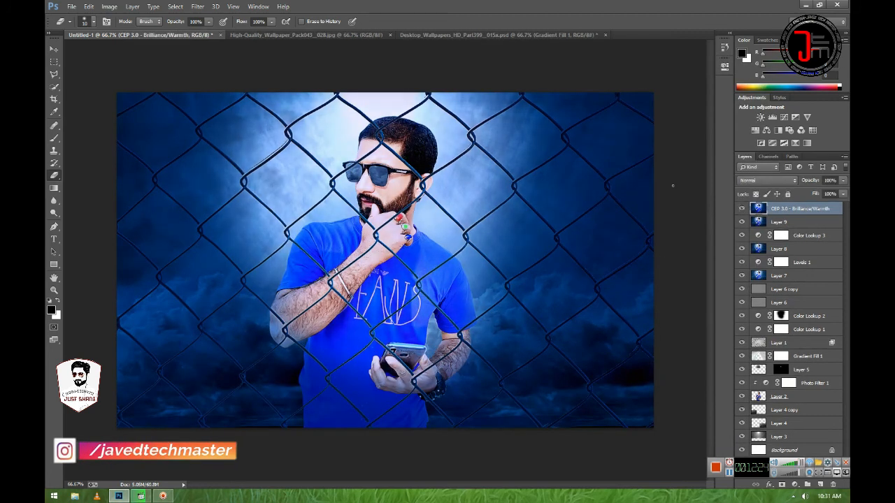
# - Preview Cross Processing in Color Efex Pro 3.0, but apply the Tonal Contrast filter with its default settings instead
pyautogui.click(101, 7)
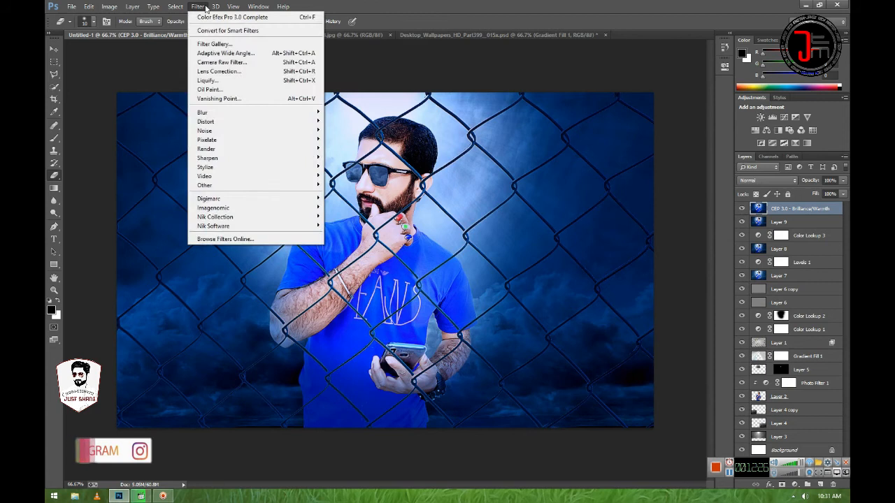
pyautogui.moveTo(195, 6)
pyautogui.moveTo(264, 228)
pyautogui.click(335, 226)
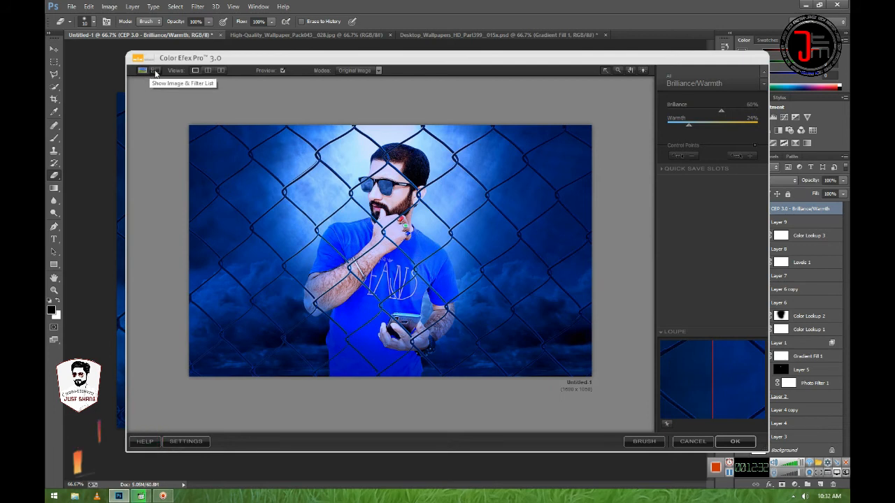
pyautogui.click(156, 70)
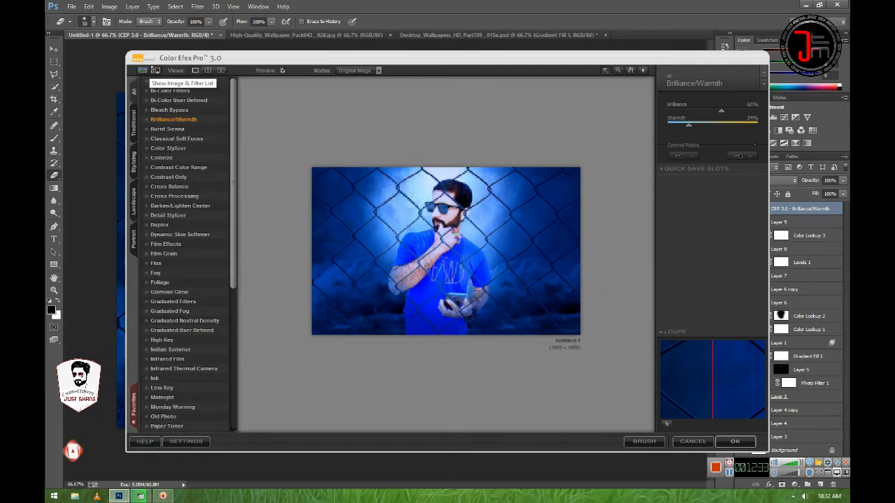
pyautogui.click(175, 196)
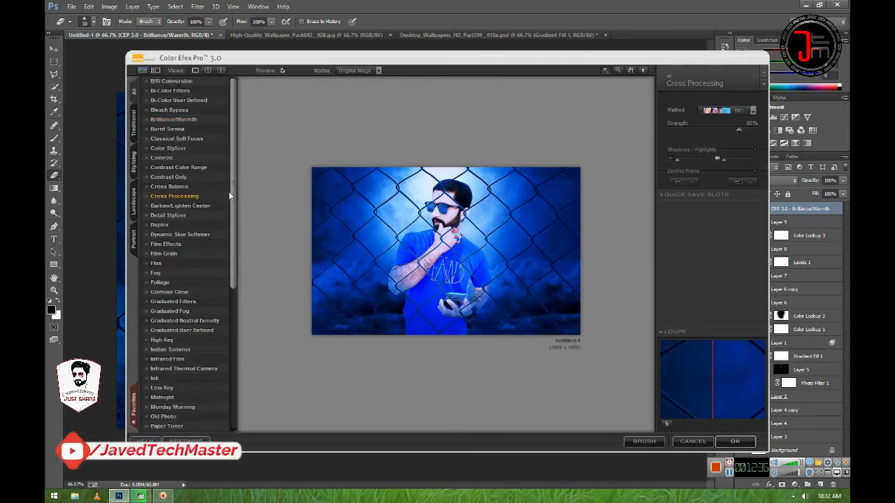
pyautogui.moveTo(228, 197); pyautogui.dragTo(220, 374)
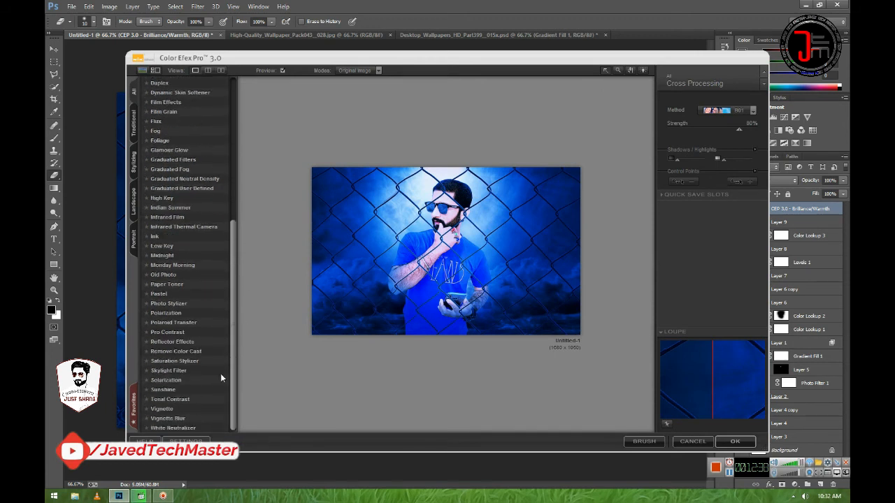
pyautogui.click(171, 400)
pyautogui.click(744, 444)
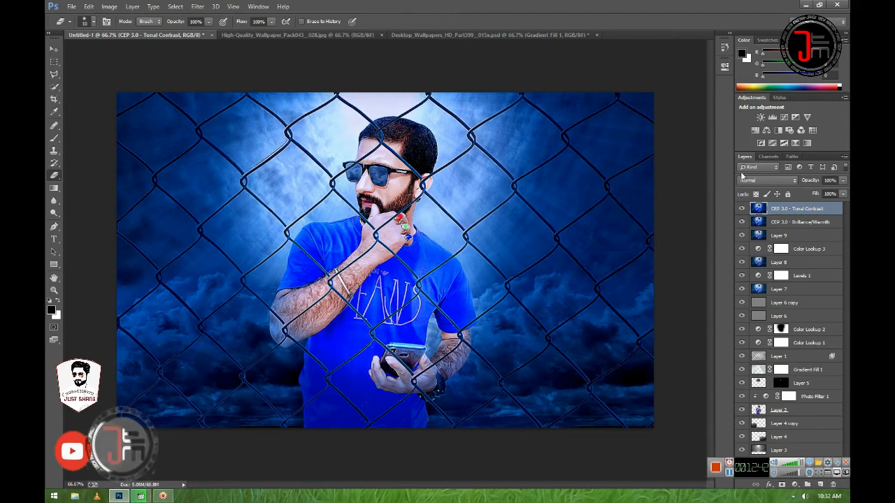
# - Lower the Tonal Contrast layer's opacity to 50% and compare the image with and without the layer
pyautogui.click(843, 180)
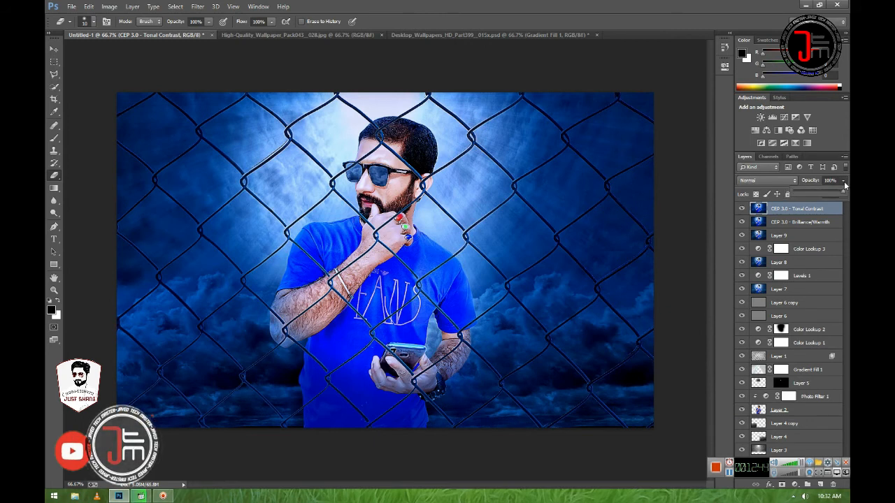
pyautogui.moveTo(832, 190); pyautogui.dragTo(820, 193)
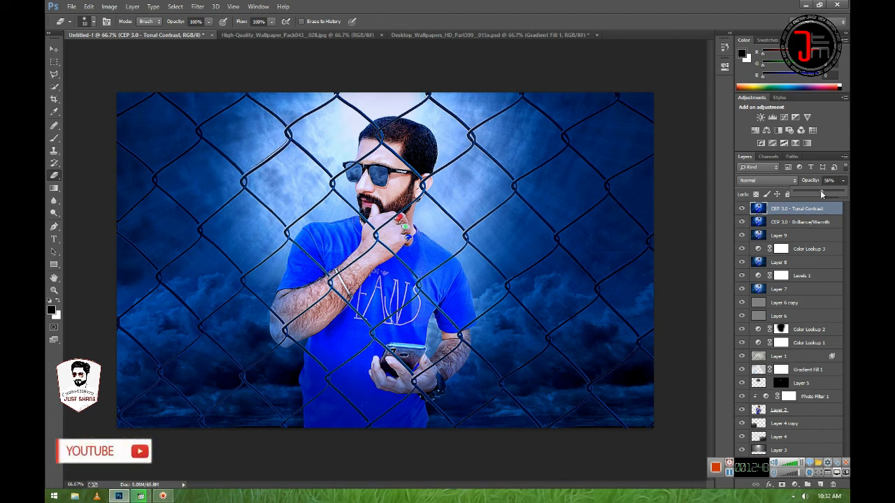
pyautogui.click(742, 209)
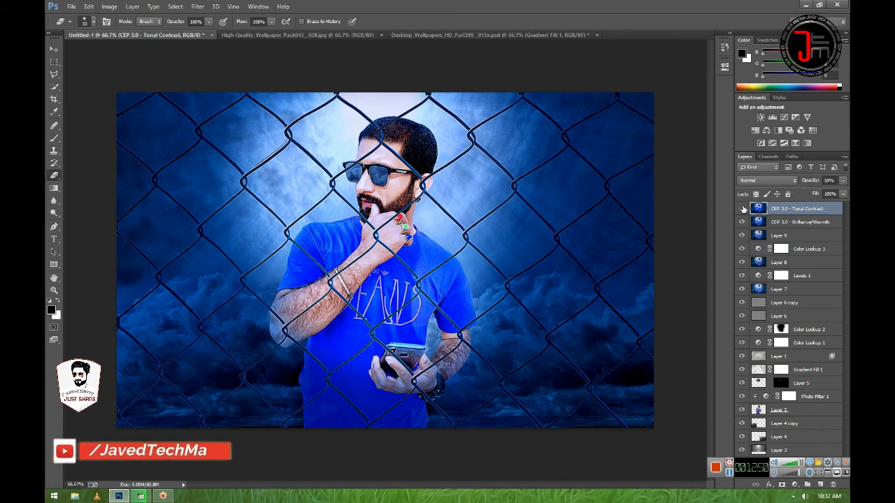
pyautogui.click(742, 208)
pyautogui.click(743, 209)
pyautogui.click(742, 209)
pyautogui.click(742, 208)
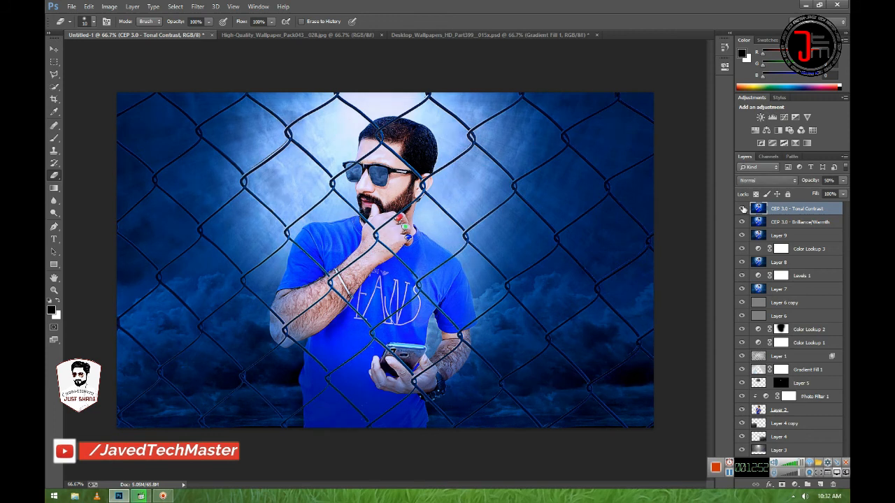
pyautogui.click(743, 208)
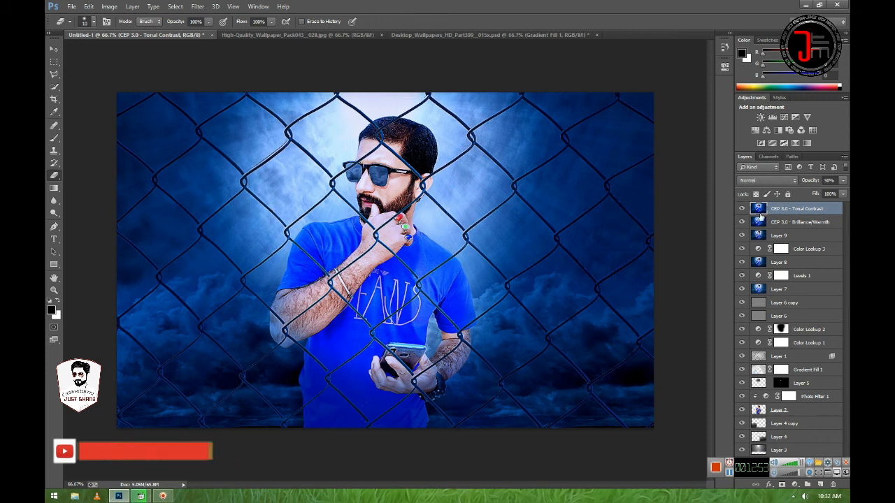
# - Add a new layer above the Tonal Contrast layer and fill it with the merged image using Apply Image
pyautogui.click(822, 484)
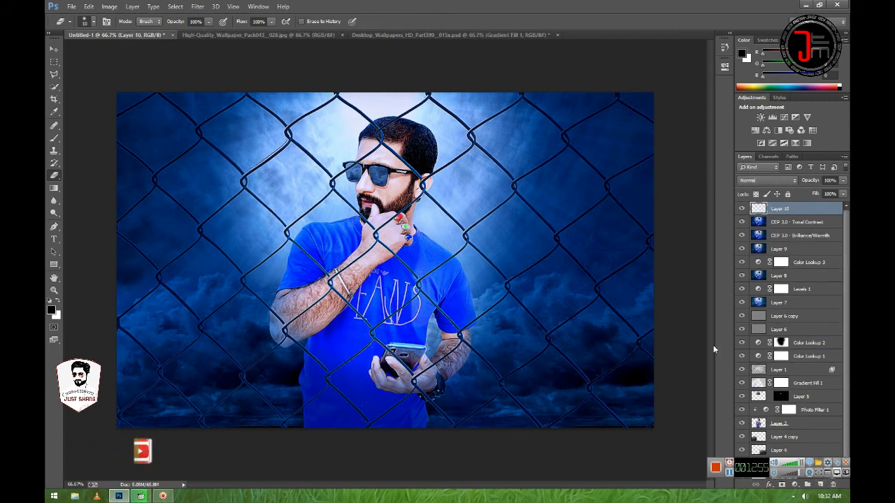
pyautogui.click(109, 7)
pyautogui.click(129, 144)
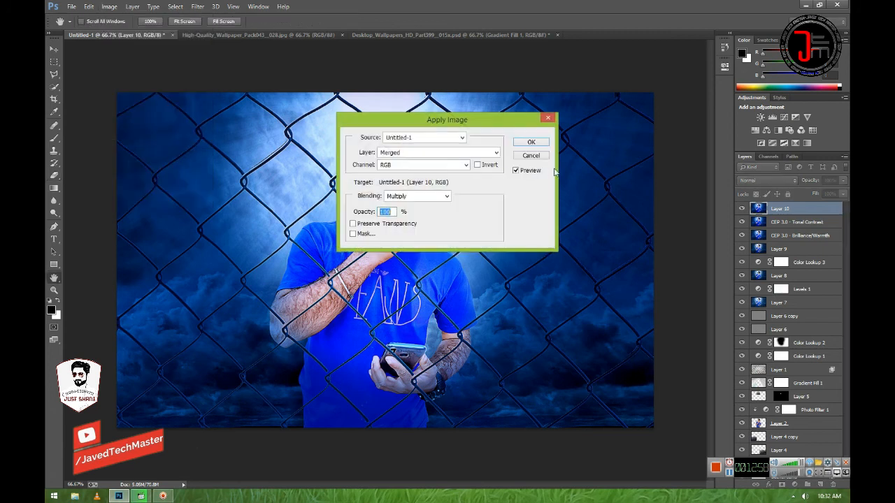
pyautogui.click(531, 142)
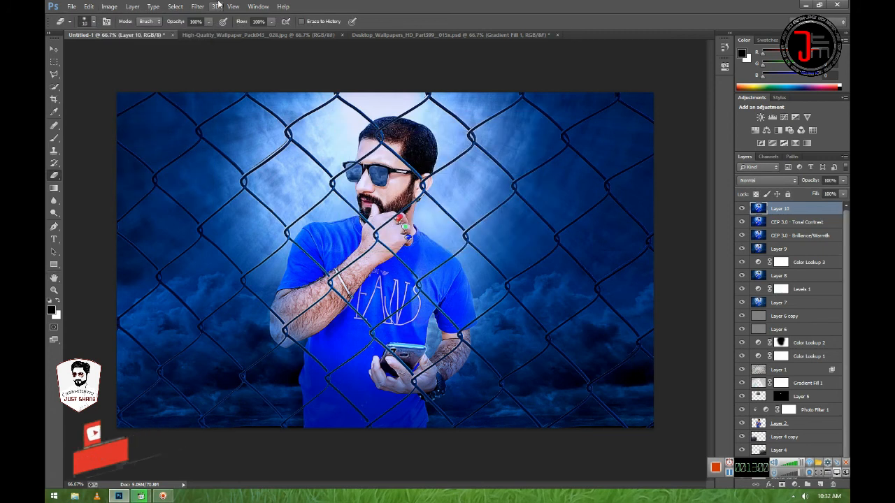
# - Apply the Viveza 2 filter with Brightness 9%, Contrast 4%, Saturation 3% and Structure 7%
pyautogui.click(198, 6)
pyautogui.moveTo(285, 231)
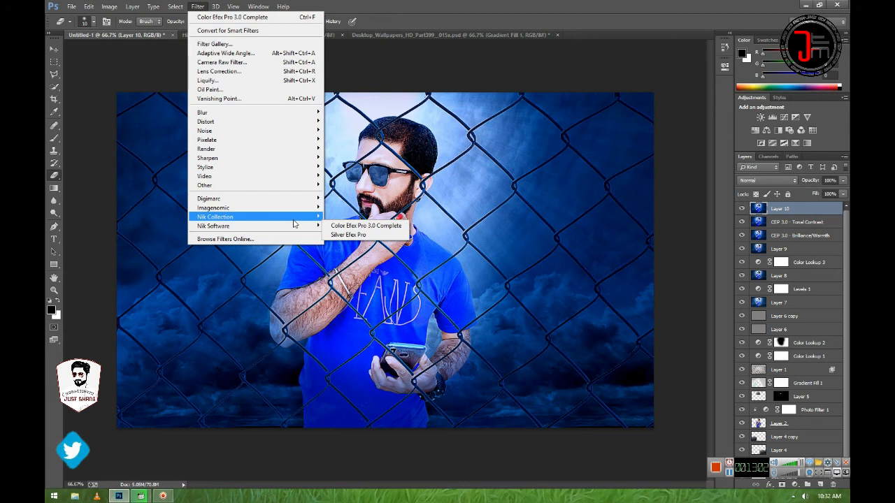
pyautogui.click(378, 269)
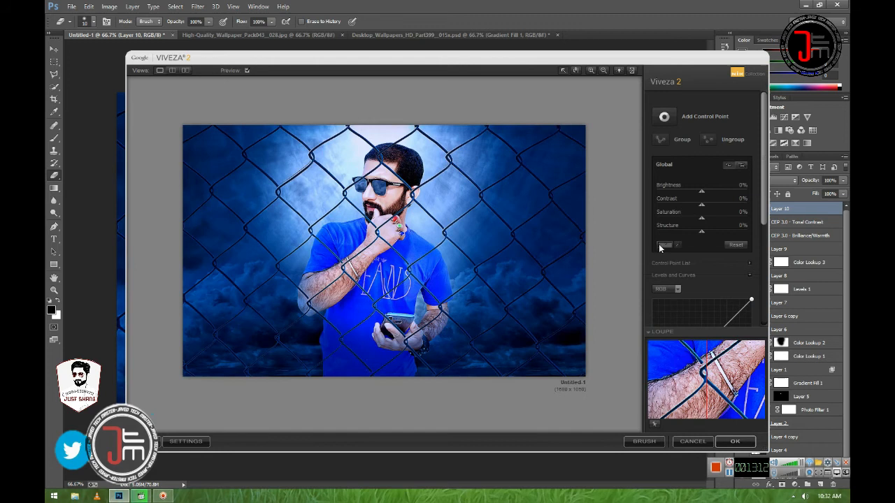
pyautogui.moveTo(702, 191)
pyautogui.mouseDown()
pyautogui.moveTo(706, 203)
pyautogui.moveTo(698, 203)
pyautogui.mouseUp()
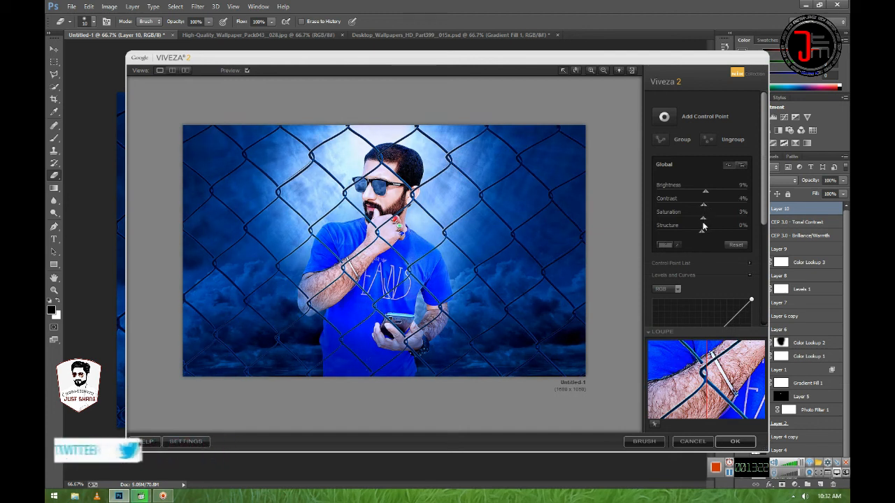
pyautogui.click(246, 71)
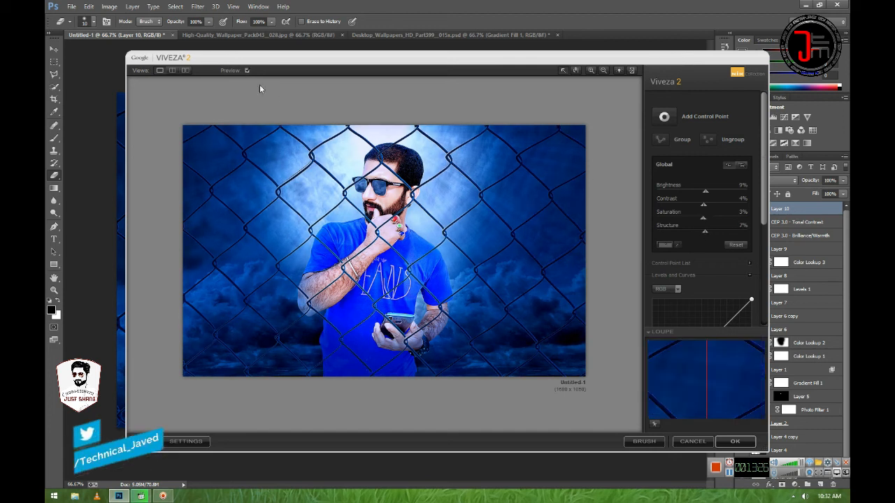
pyautogui.click(735, 441)
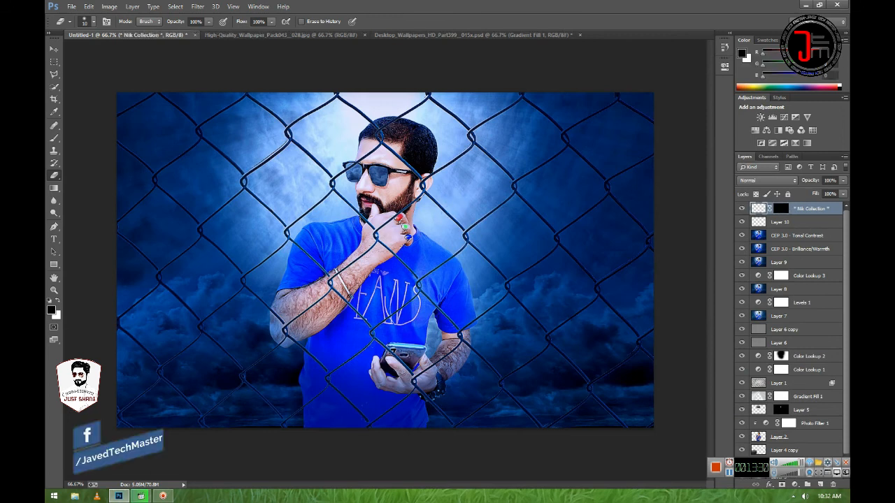
# - In the Camera Raw filter, draw a tall radial filter ellipse around the man, widen it and center it on him
pyautogui.click(198, 7)
pyautogui.click(204, 62)
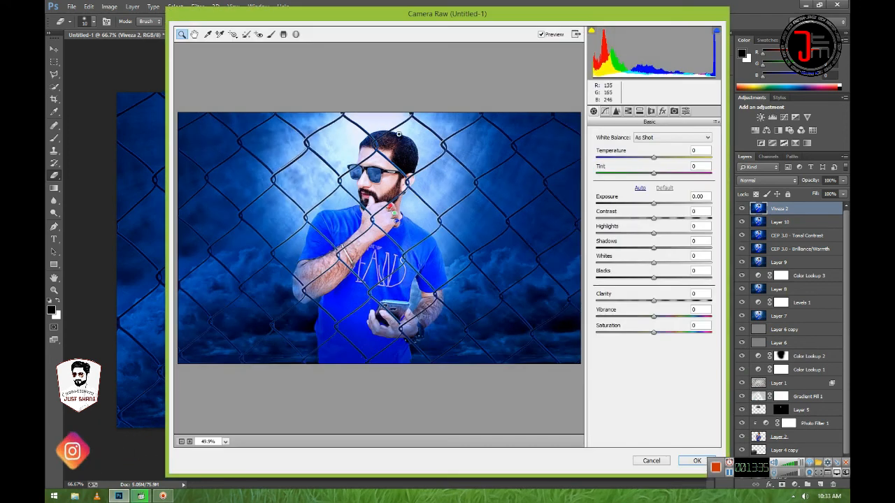
pyautogui.click(296, 34)
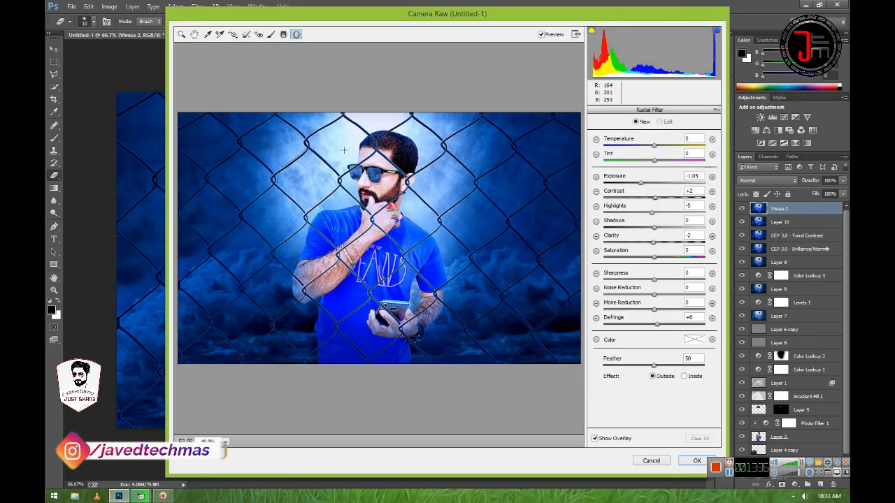
pyautogui.moveTo(348, 174); pyautogui.dragTo(425, 323)
pyautogui.moveTo(387, 172); pyautogui.dragTo(415, 208)
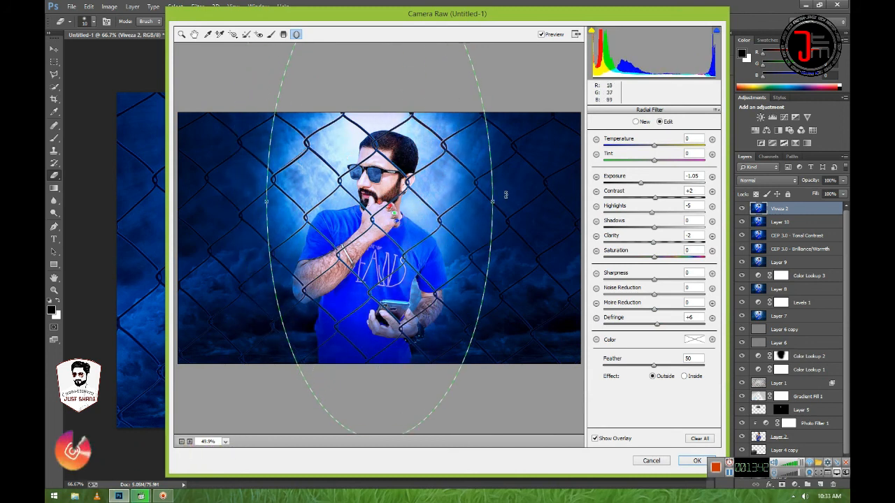
pyautogui.moveTo(495, 203); pyautogui.dragTo(518, 202)
pyautogui.moveTo(461, 222); pyautogui.dragTo(465, 234)
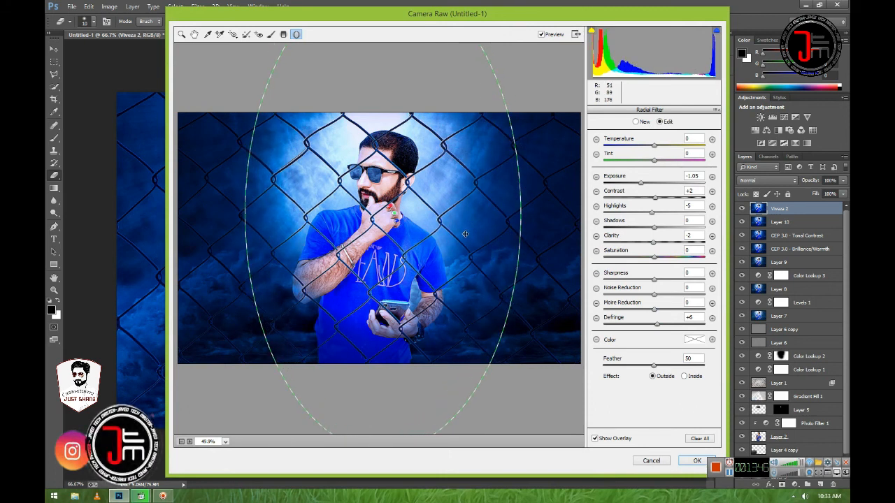
# - Set the radial filter's Exposure to -0.60, Clarity +11, Saturation +29, Noise Reduction +12 and Defringe about +18, and leave the radial filter
pyautogui.moveTo(642, 183); pyautogui.dragTo(647, 187)
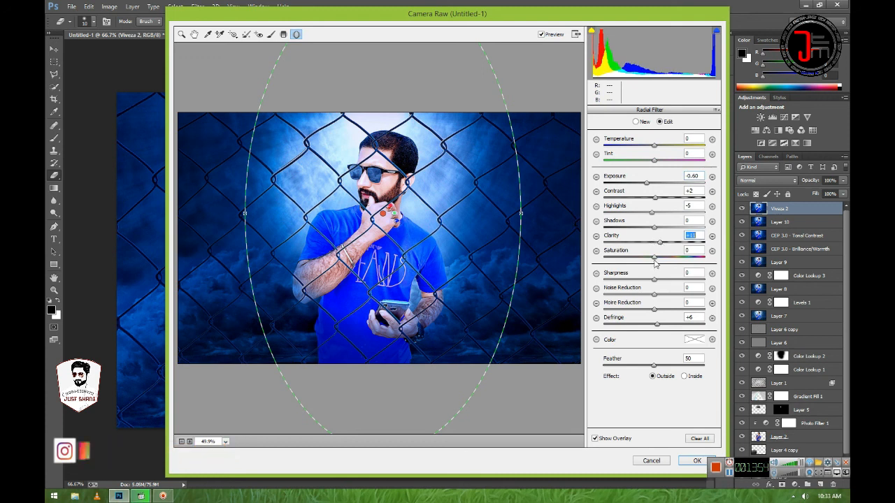
pyautogui.moveTo(664, 260); pyautogui.dragTo(669, 260)
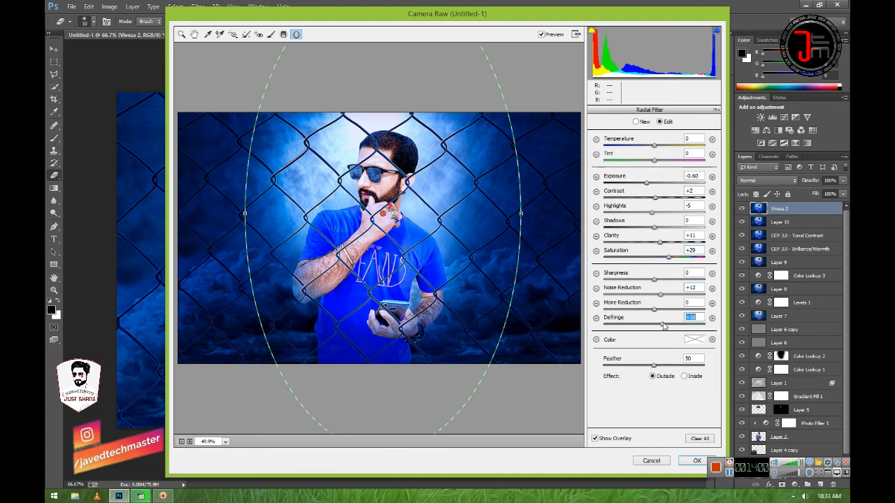
pyautogui.press('z')
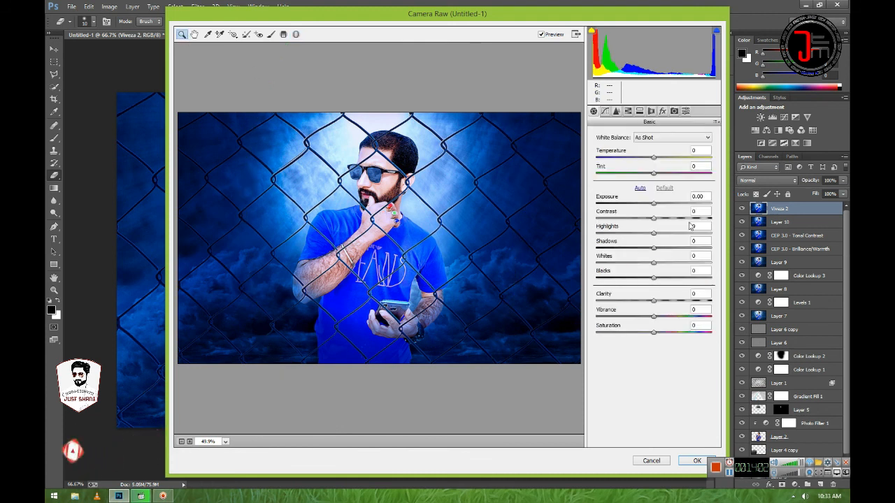
# - Set the basic Camera Raw adjustments to Clarity -18, Saturation +8 and Temperature -4, and apply the filter
pyautogui.moveTo(653, 301); pyautogui.dragTo(646, 302)
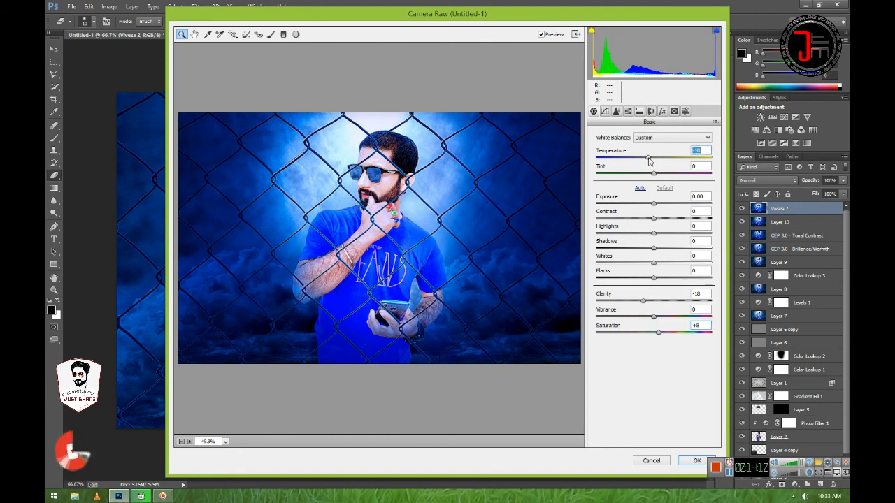
pyautogui.moveTo(648, 158); pyautogui.dragTo(651, 159)
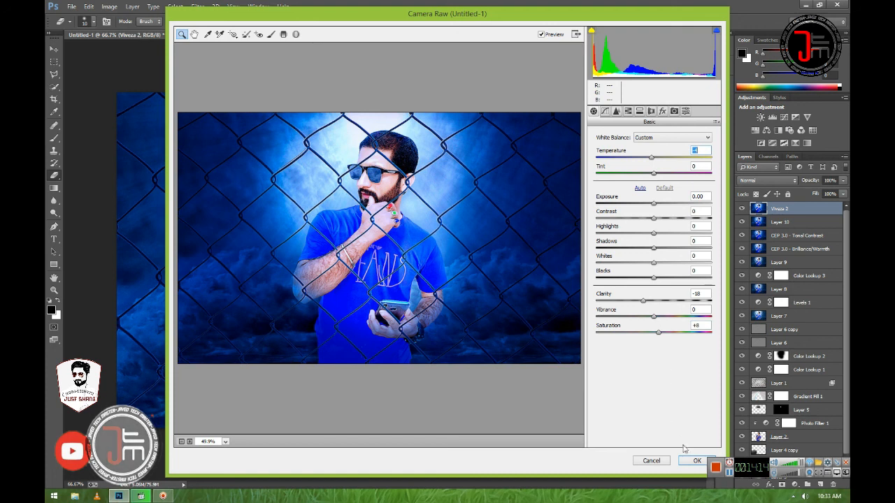
pyautogui.click(692, 461)
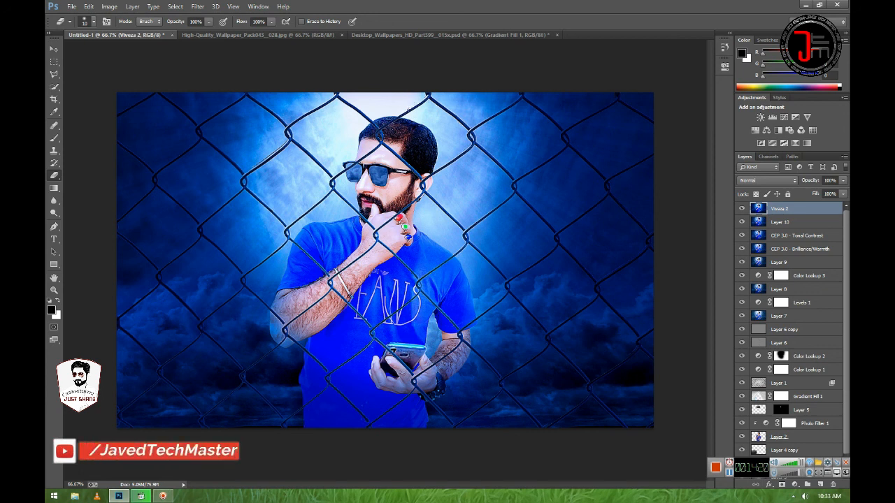
# - Compare the image with and without the top Viveza 2 layer
pyautogui.click(742, 209)
pyautogui.click(741, 209)
pyautogui.click(742, 209)
pyautogui.click(741, 209)
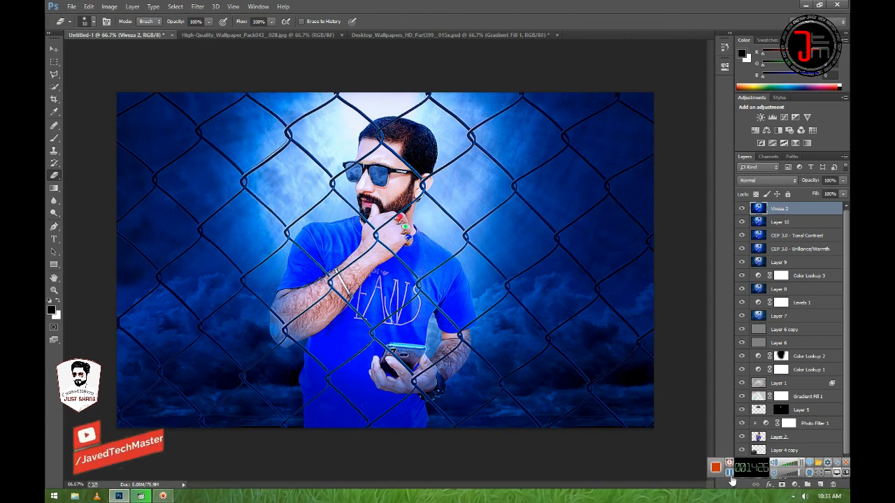
pyautogui.click(729, 474)
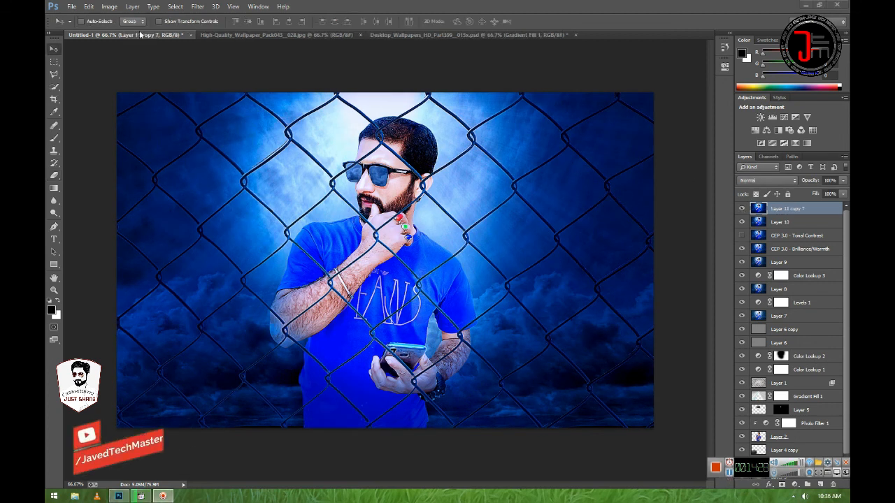
# - Float and maximize the document window and examine the finished image at 100% zoom
pyautogui.moveTo(140, 33); pyautogui.dragTo(140, 72)
pyautogui.click(579, 72)
pyautogui.hotkey('ctrl', '1')
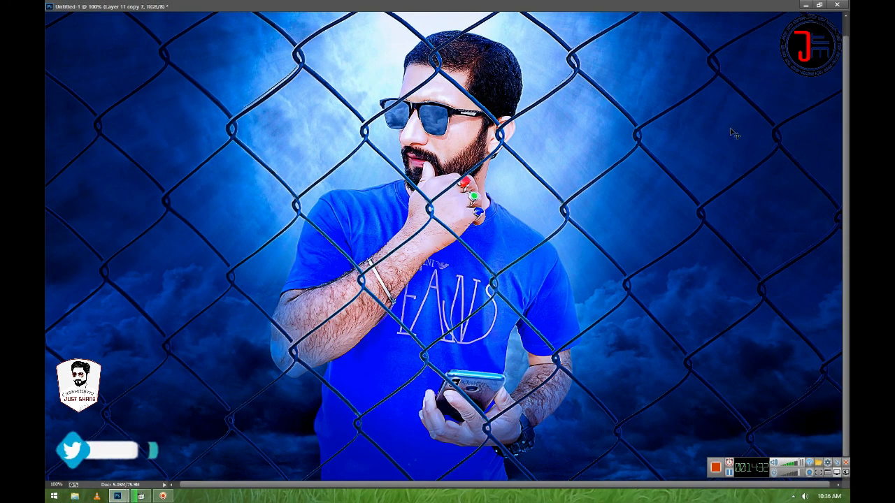
pyautogui.scroll(1, 730, 137)
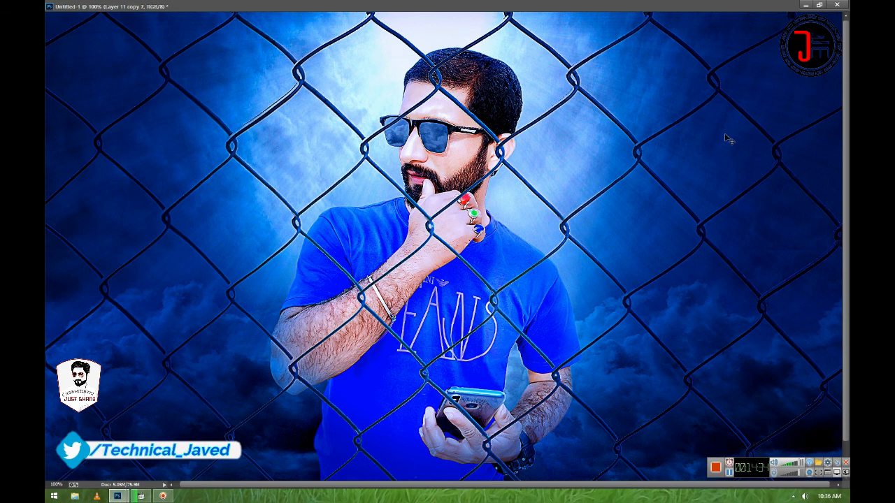